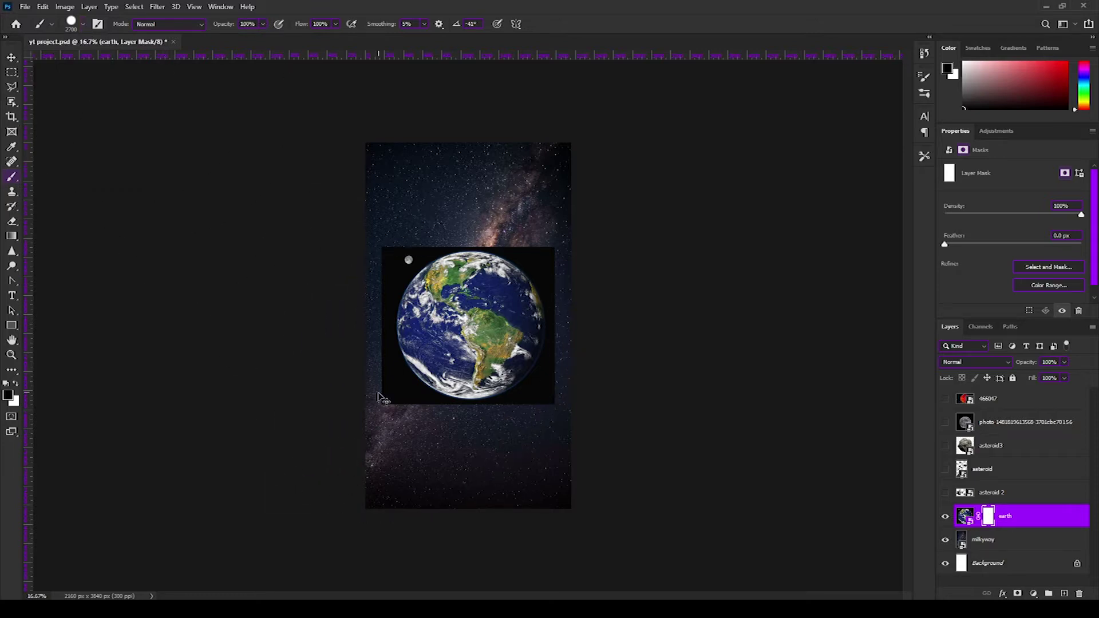
Paint black on the earth mask over the bottom-right and top-left corners with a softened 200 px brush
key(ctrl+plus)
key(ctrl+plus)
key(bracketleft)
key(bracketleft)
key(bracketleft)
key(bracketleft)
key(bracketleft)
key(bracketleft)
key(bracketleft)
key(bracketleft)
key(bracketleft)
key(bracketleft)
key(bracketleft)
key(bracketleft)
key(bracketleft)
key(bracketleft)
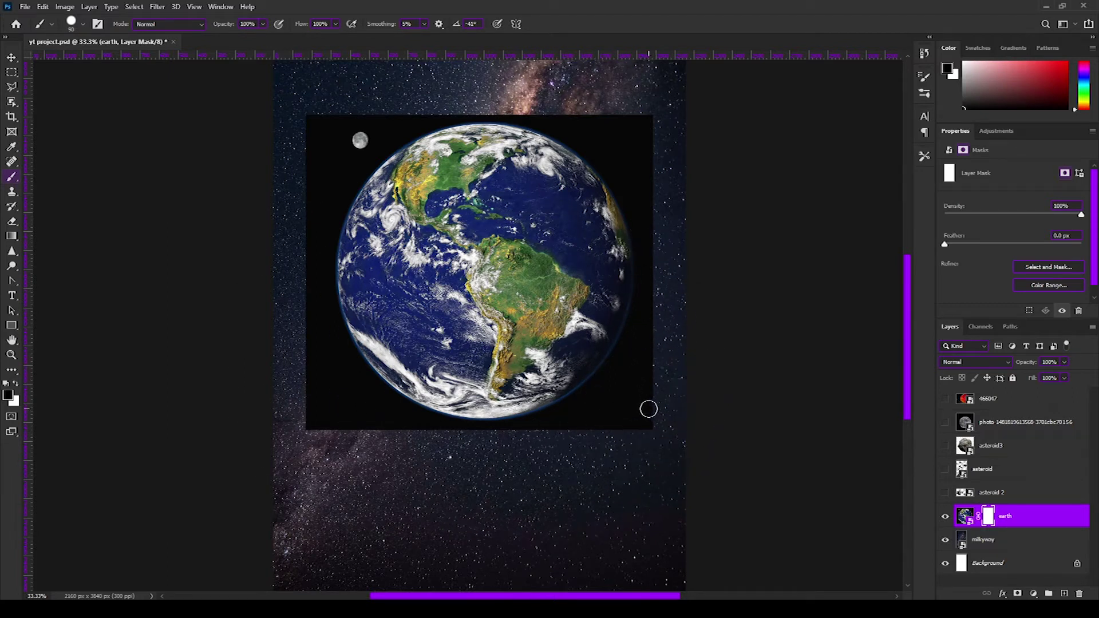
drag(649, 409, 647, 370)
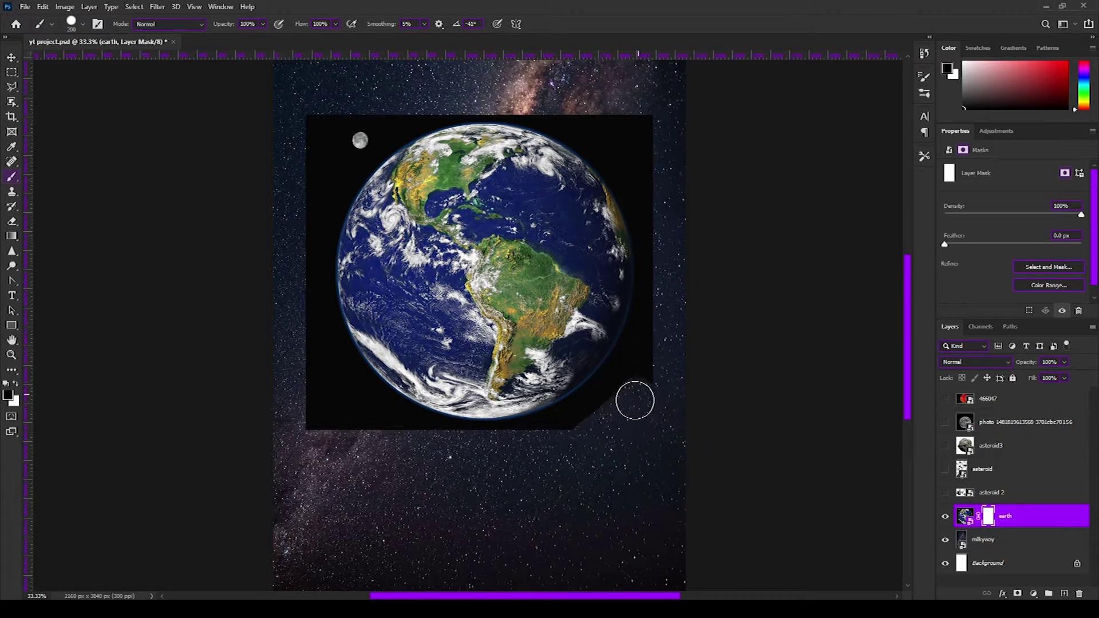
click(81, 30)
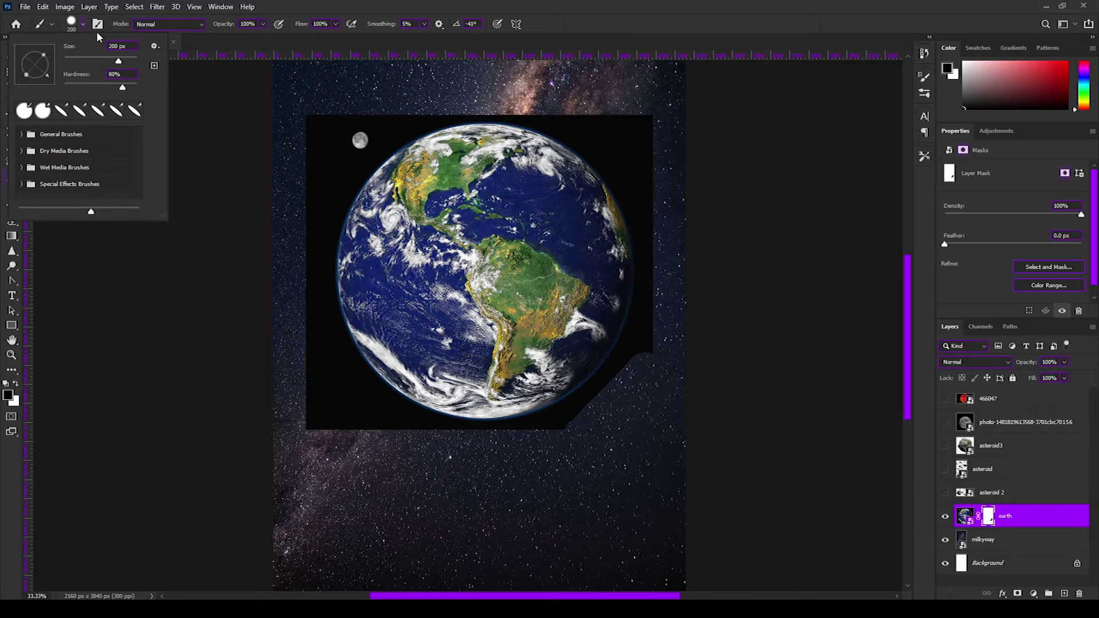
click(253, 88)
drag(361, 100, 286, 189)
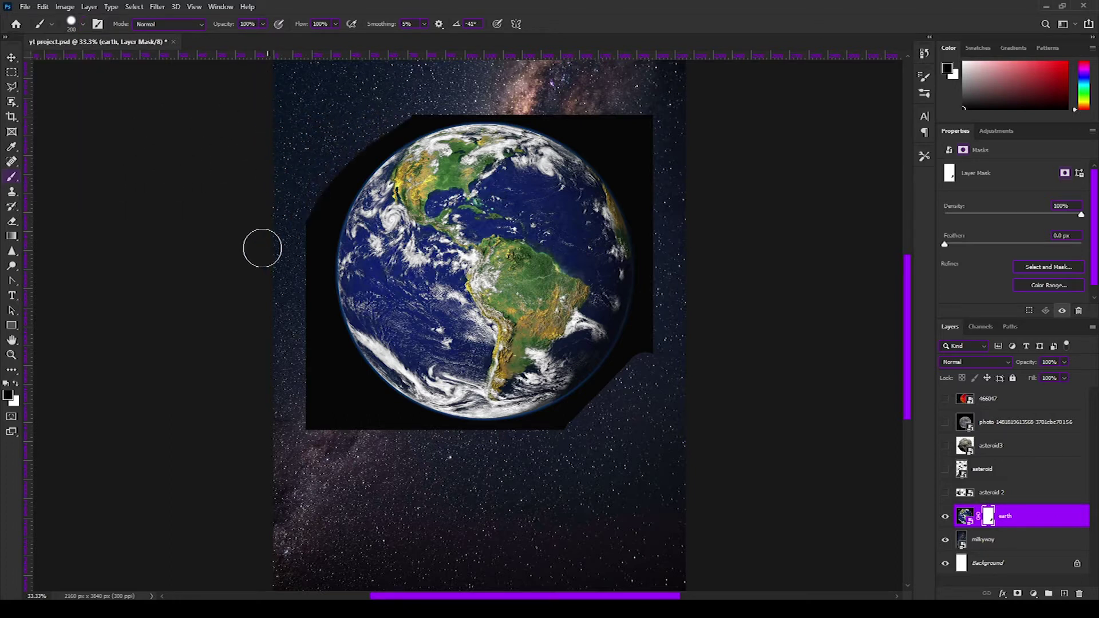
click(84, 23)
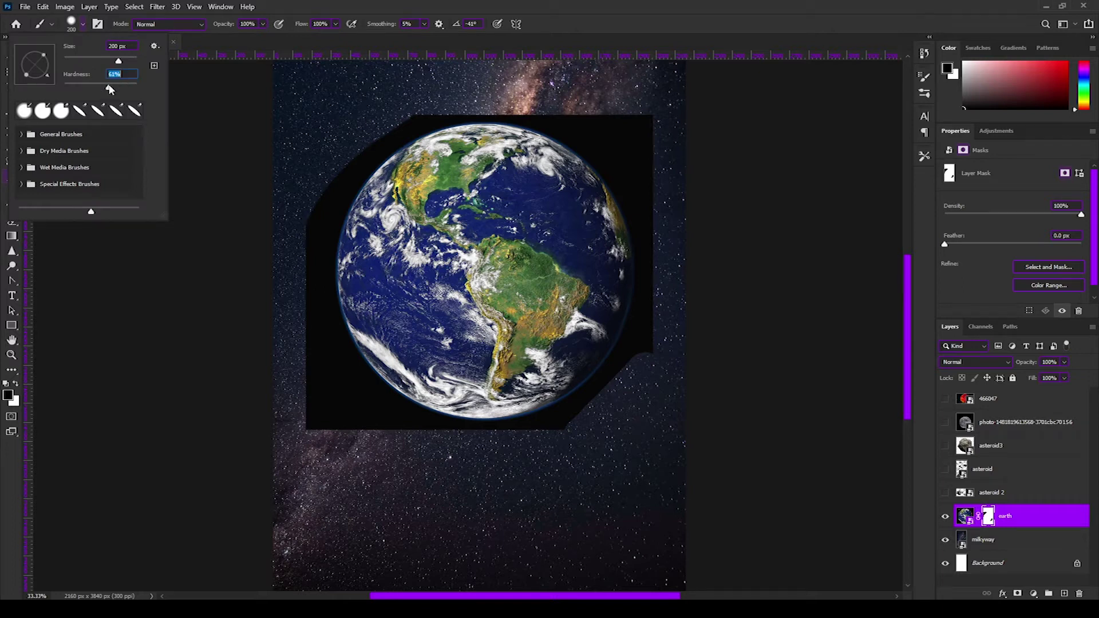
click(82, 25)
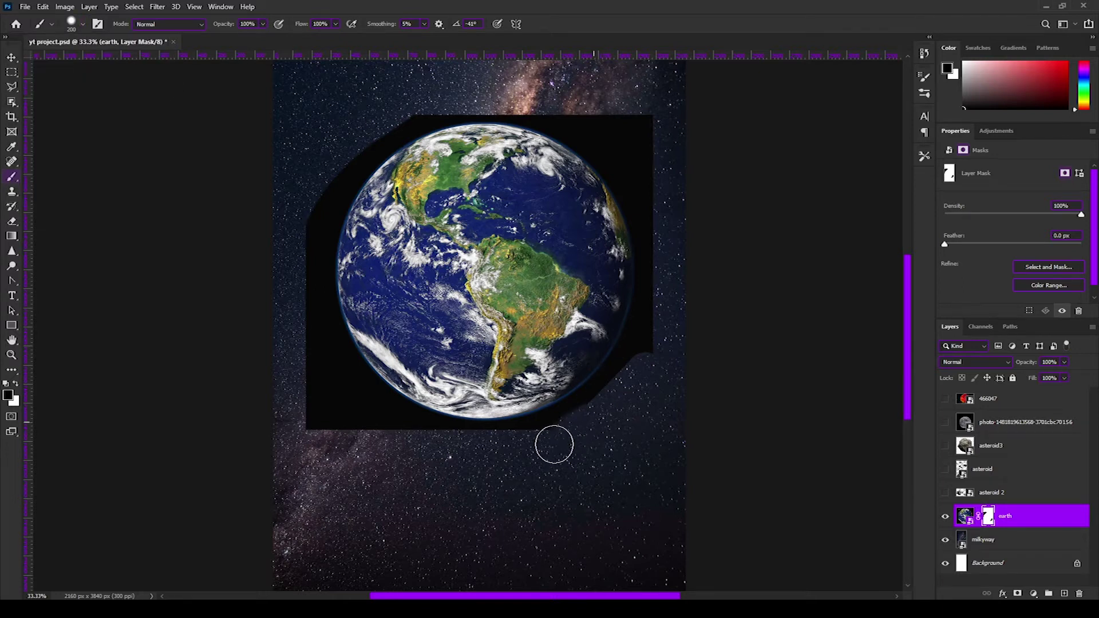
Mask away the black strip beneath the earth, redoing one undone stroke
scroll(539, 440, up, 1)
scroll(547, 424, up, 1)
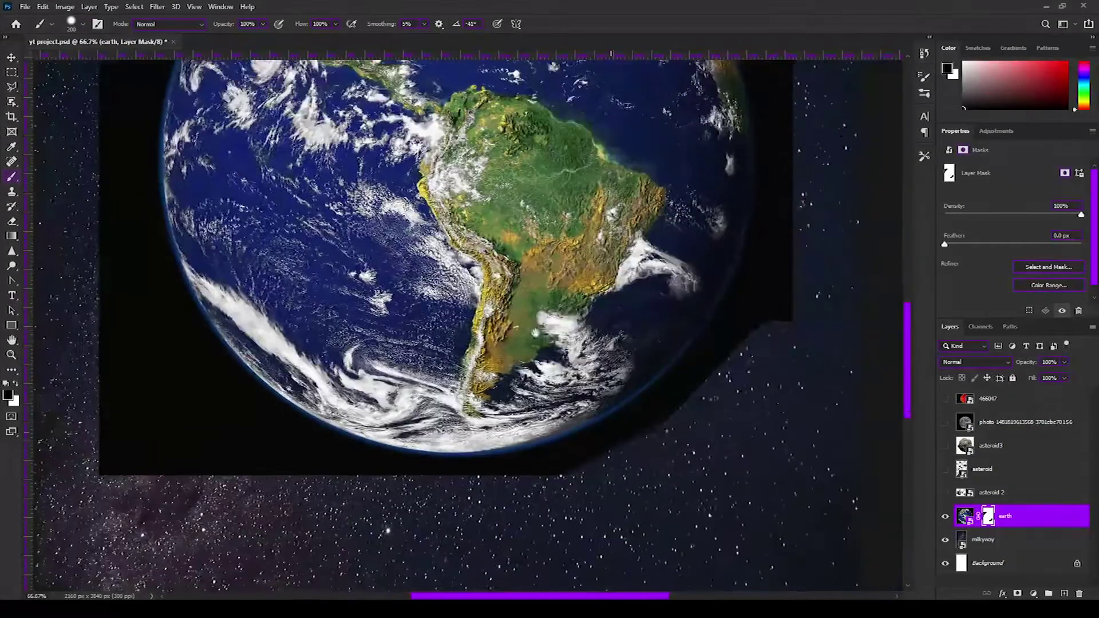
key(bracketleft)
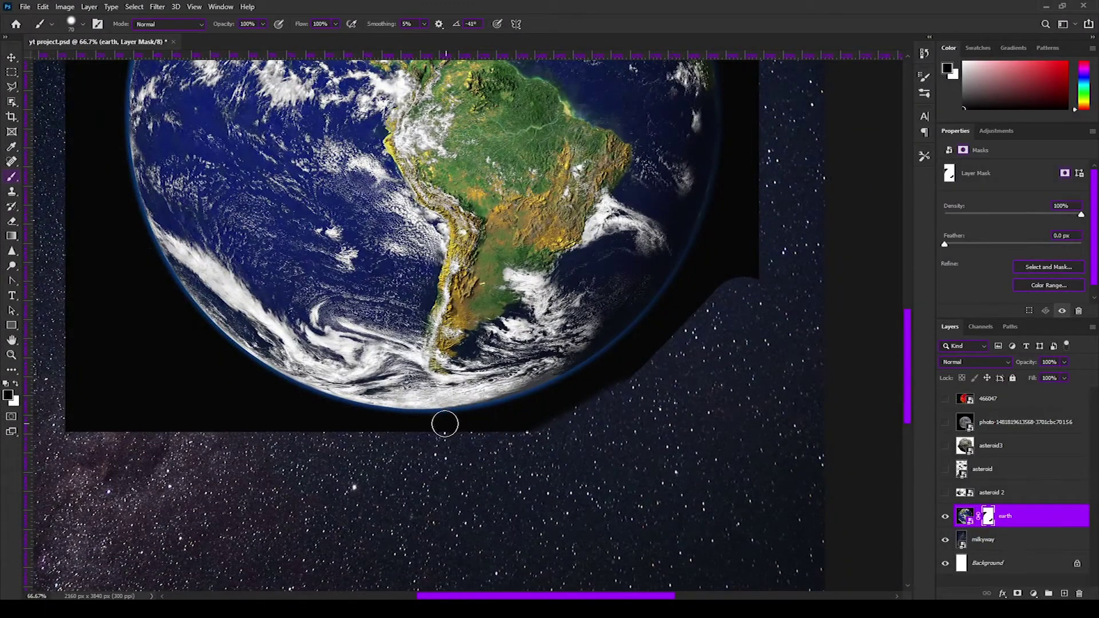
mouse_move(449, 426)
mouse_down()
mouse_move(520, 417)
mouse_move(478, 429)
mouse_up()
drag(392, 430, 381, 427)
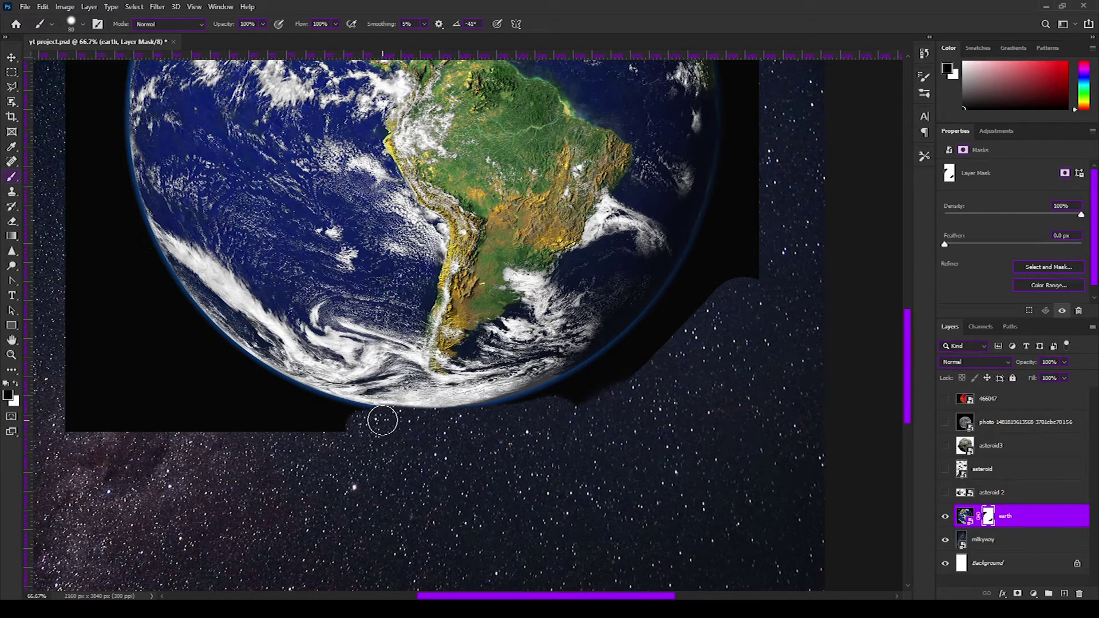
key(ctrl+z)
key(ctrl+z)
key(ctrl+z)
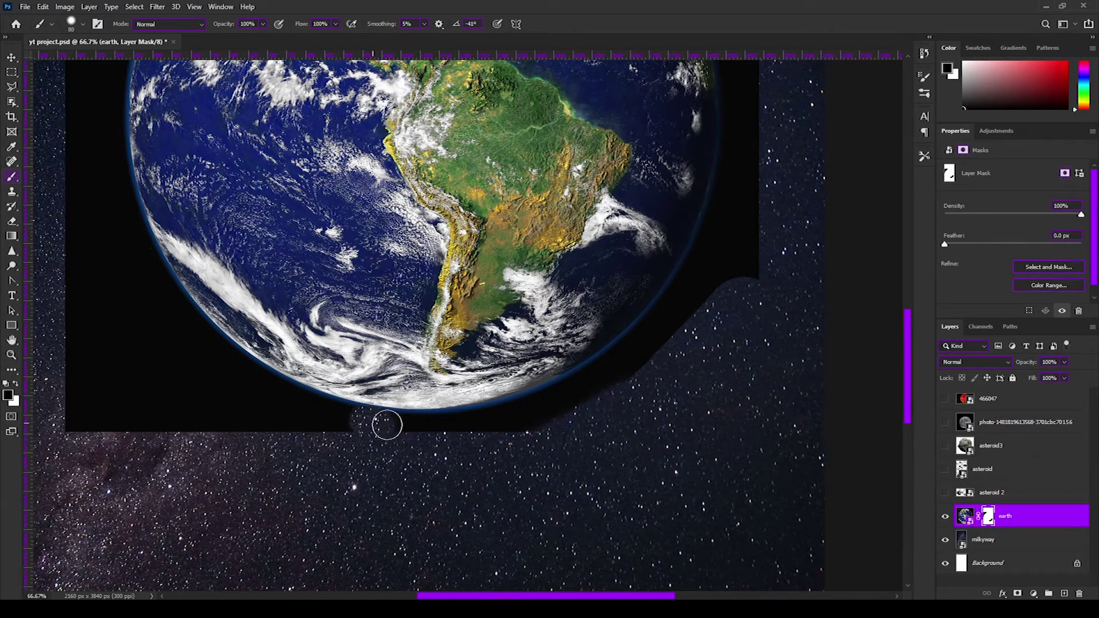
drag(387, 425, 545, 422)
Hide the dark band along the earth's right and lower-right edges
scroll(727, 280, up, 4)
scroll(716, 257, right, 2)
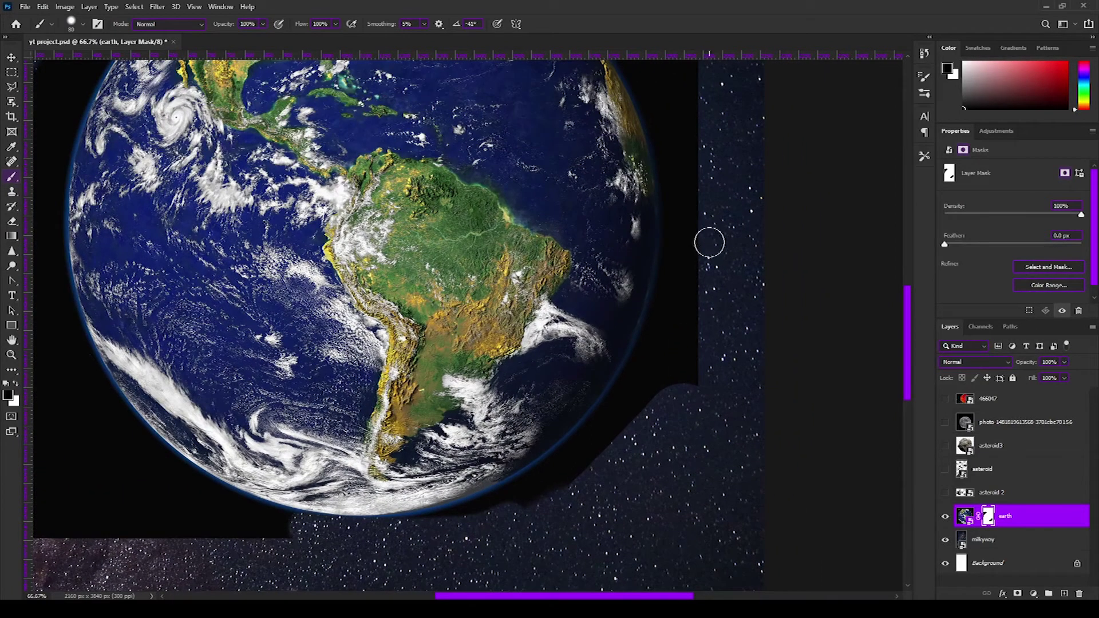
drag(684, 223, 624, 440)
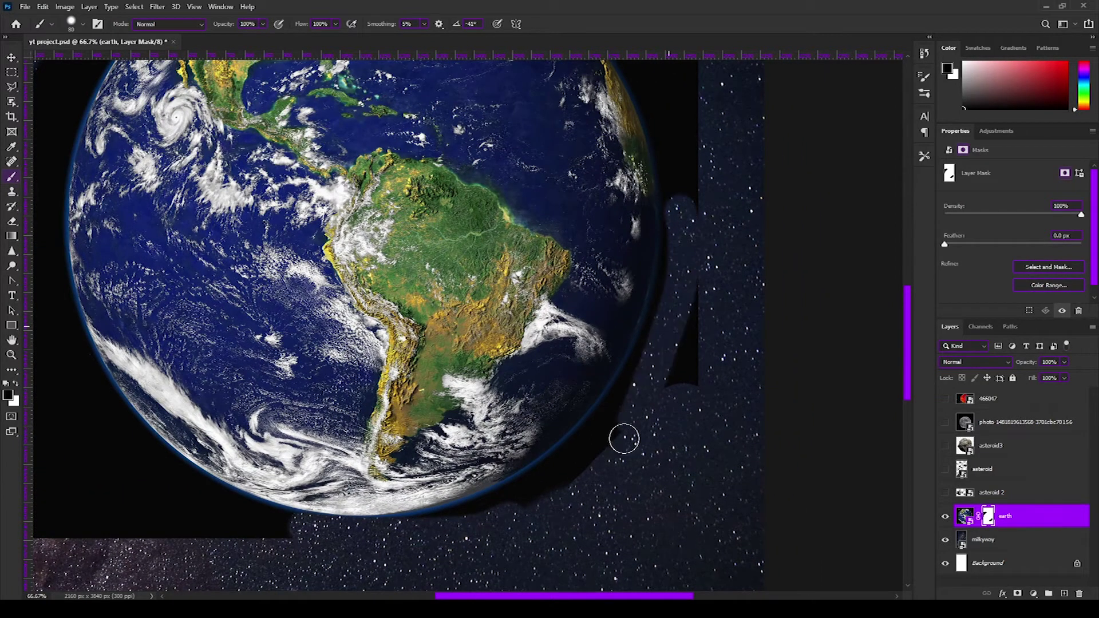
mouse_move(527, 496)
mouse_down()
mouse_move(619, 418)
mouse_move(703, 293)
mouse_up()
scroll(663, 384, up, 2)
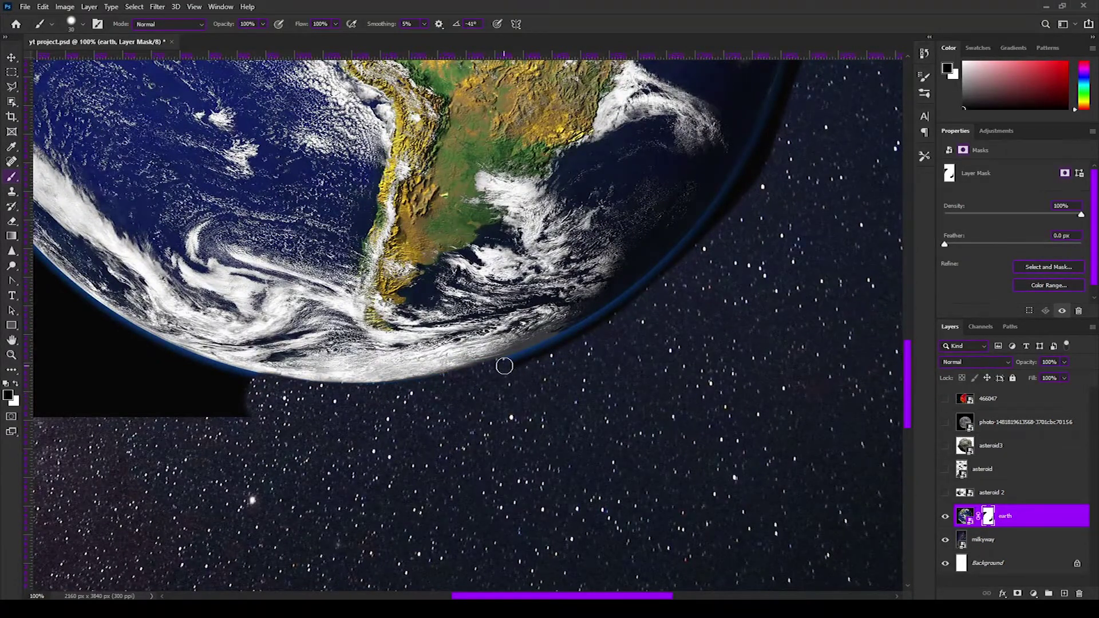
drag(504, 366, 454, 477)
drag(592, 378, 581, 498)
drag(666, 195, 602, 463)
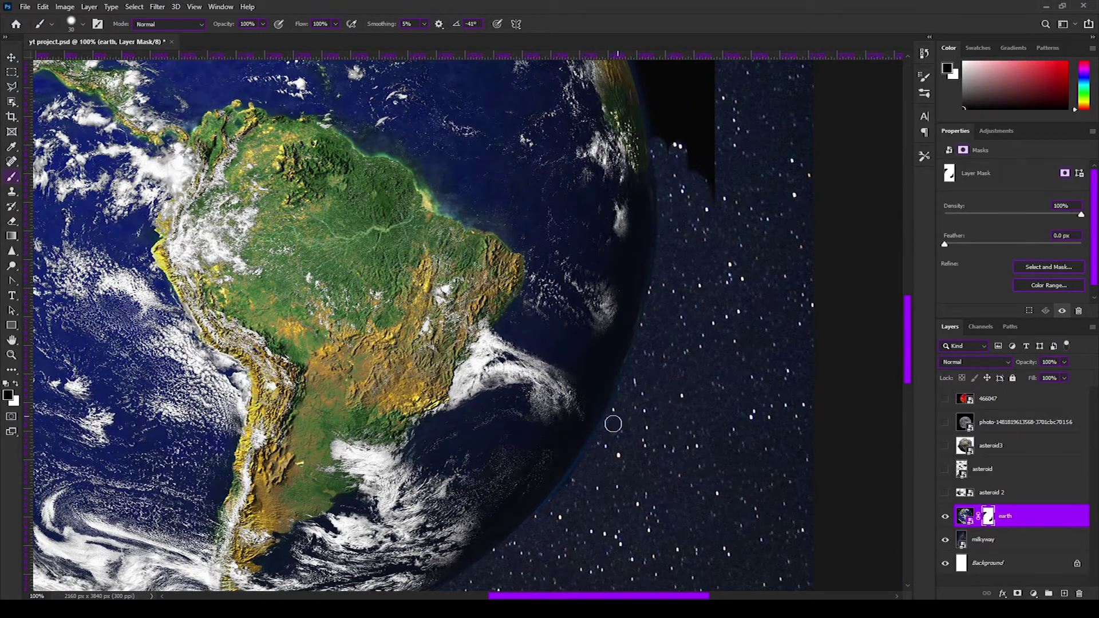
Reveal stars along the earth's top arc and upper-left edge
scroll(613, 418, up, 5)
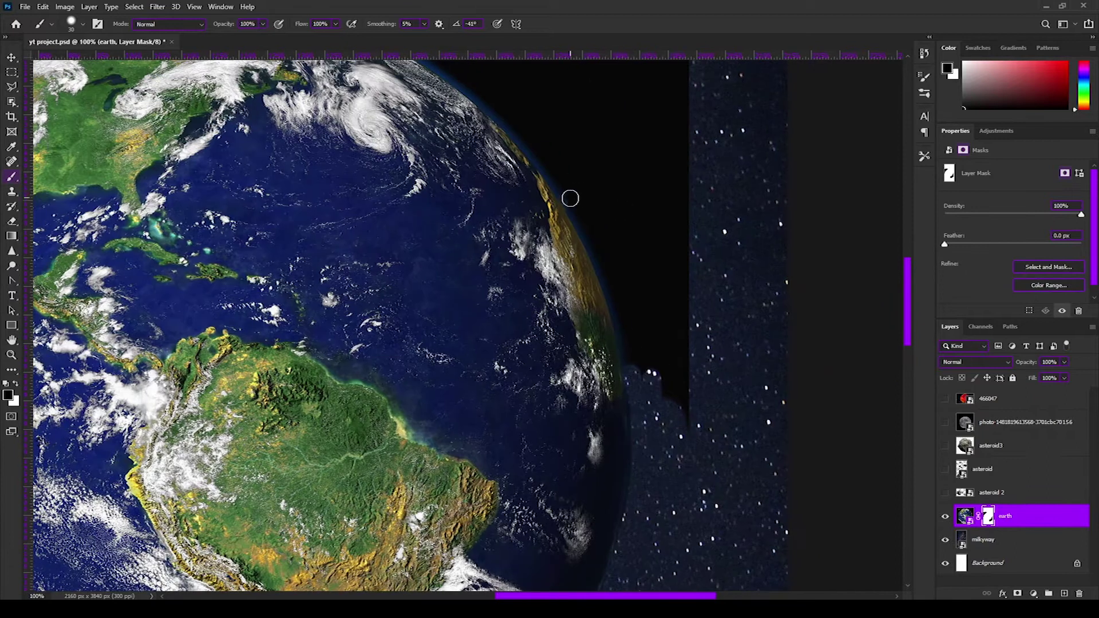
scroll(622, 318, up, 3)
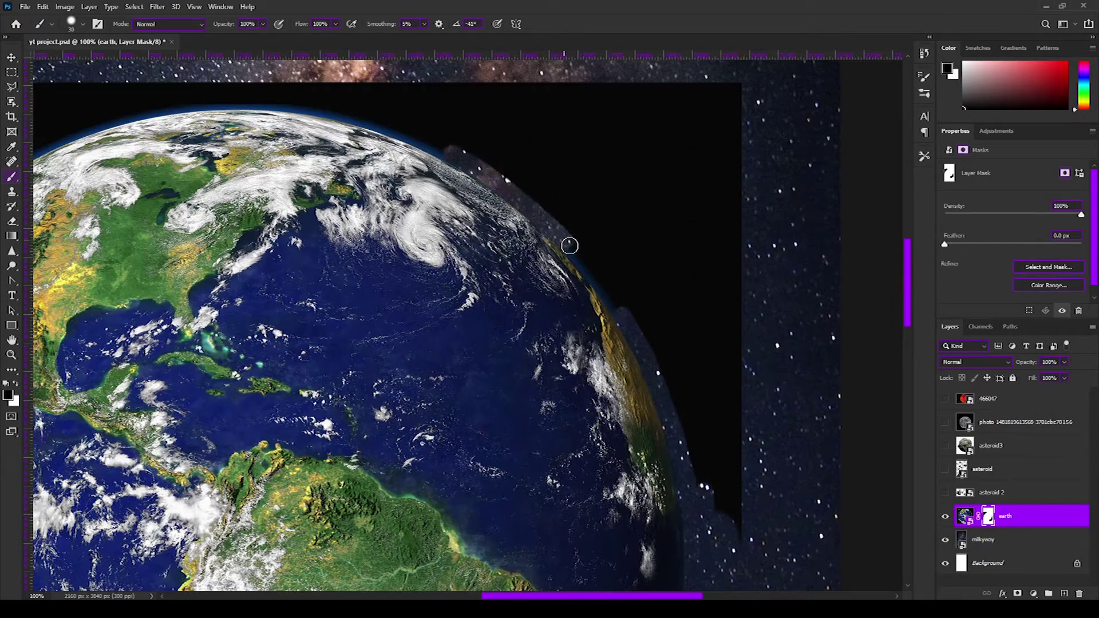
scroll(628, 324, up, 2)
scroll(629, 324, left, 4)
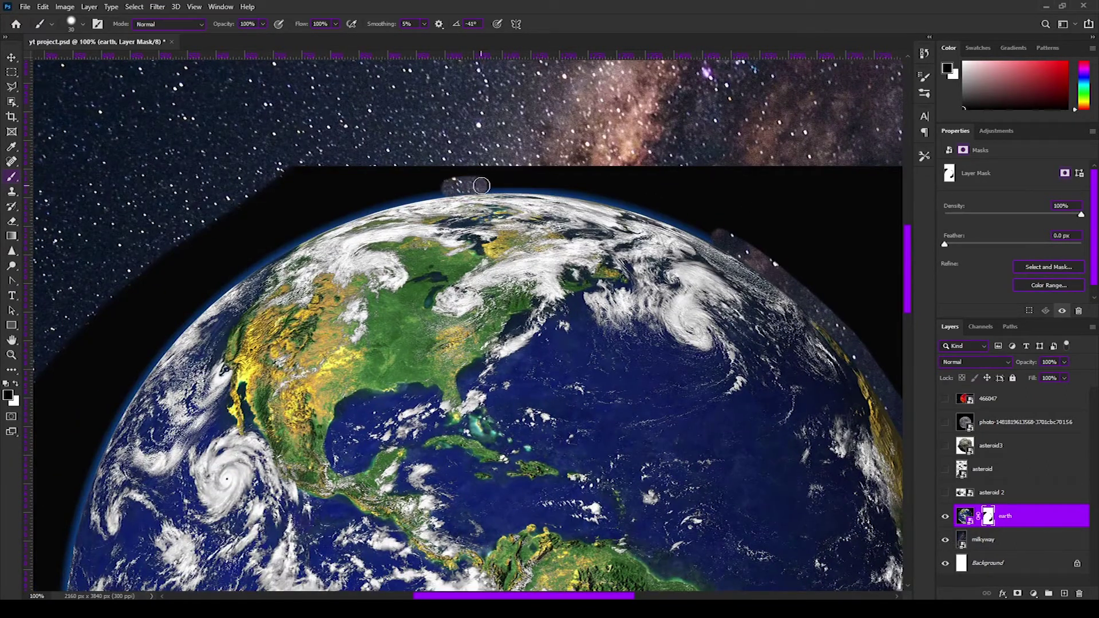
mouse_move(558, 187)
mouse_down()
mouse_move(644, 207)
mouse_move(587, 190)
mouse_move(366, 172)
mouse_move(475, 154)
mouse_up()
mouse_move(279, 180)
mouse_down()
mouse_move(319, 180)
mouse_move(374, 121)
mouse_move(452, 117)
mouse_up()
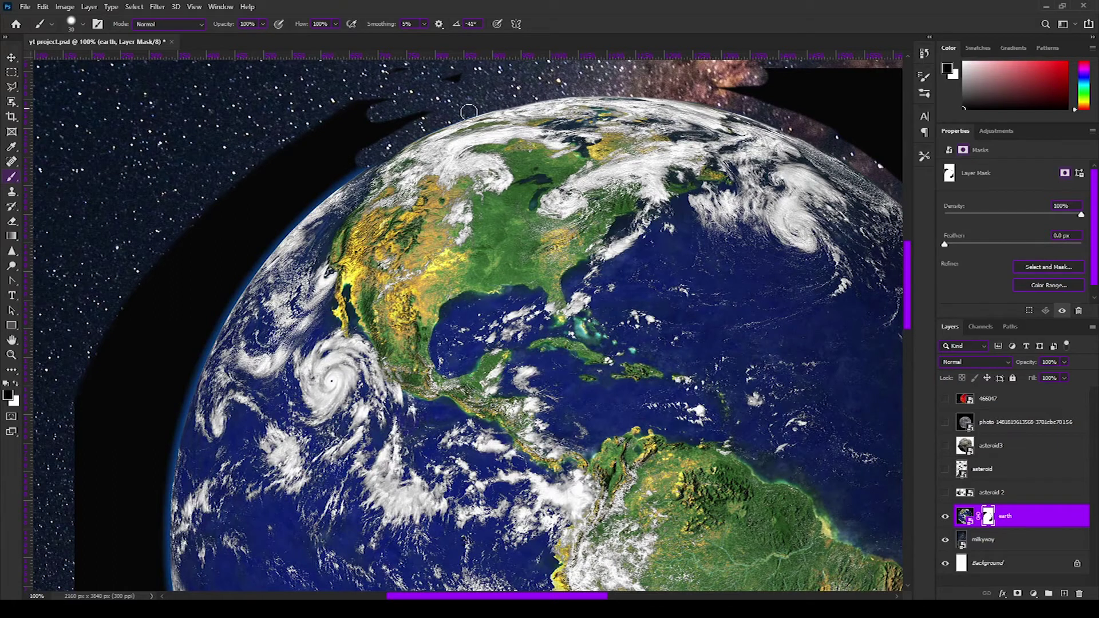
drag(344, 172, 373, 155)
drag(154, 395, 315, 309)
mouse_move(458, 126)
mouse_down()
mouse_move(385, 256)
mouse_move(350, 360)
mouse_up()
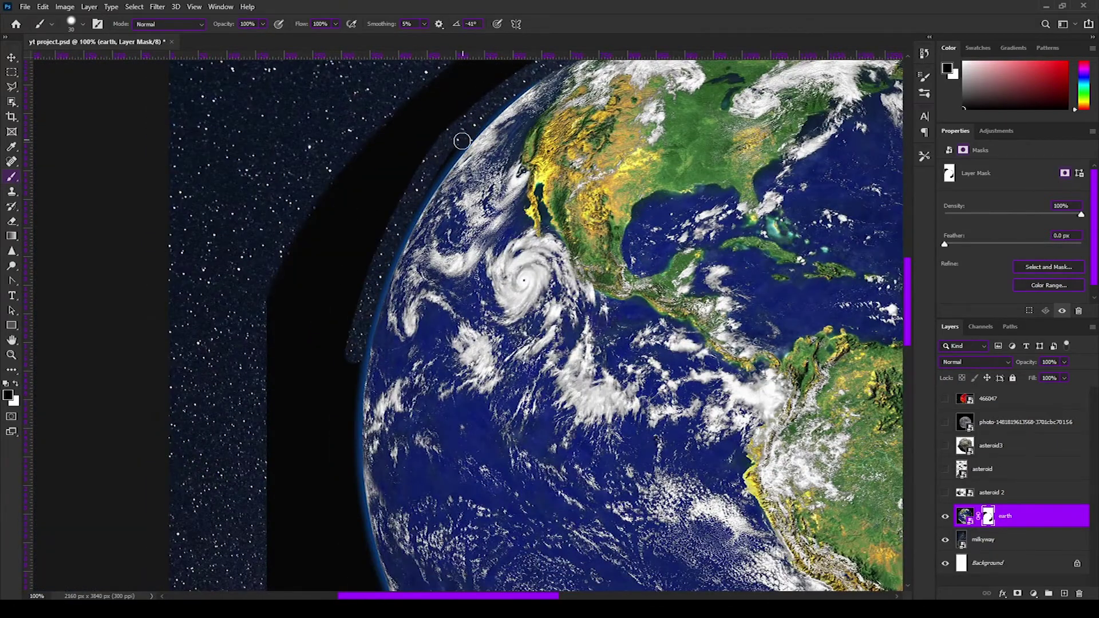
Swap colors and move across the Baja coast, hurricane and lower earth edge
scroll(396, 234, up, 2)
key(x)
drag(401, 172, 216, 321)
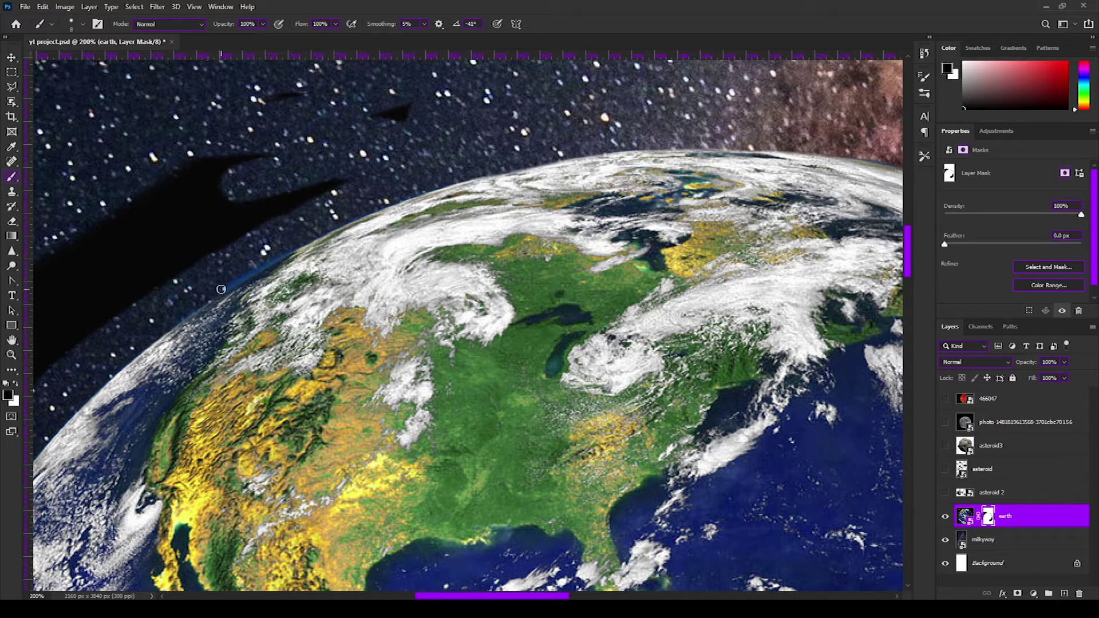
drag(169, 323, 319, 238)
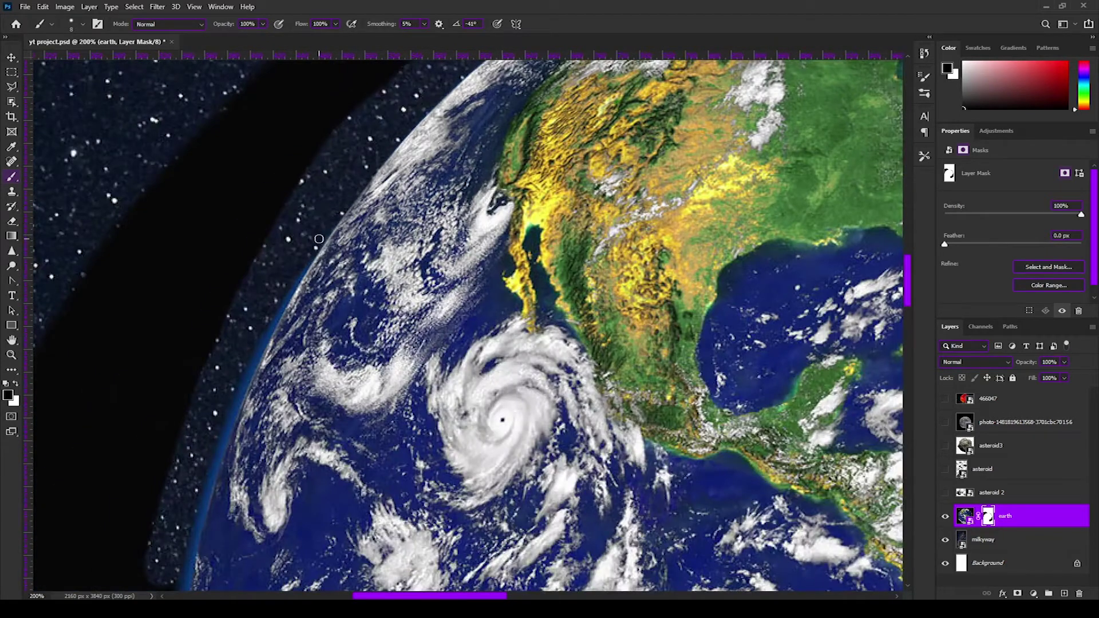
drag(304, 281, 458, 149)
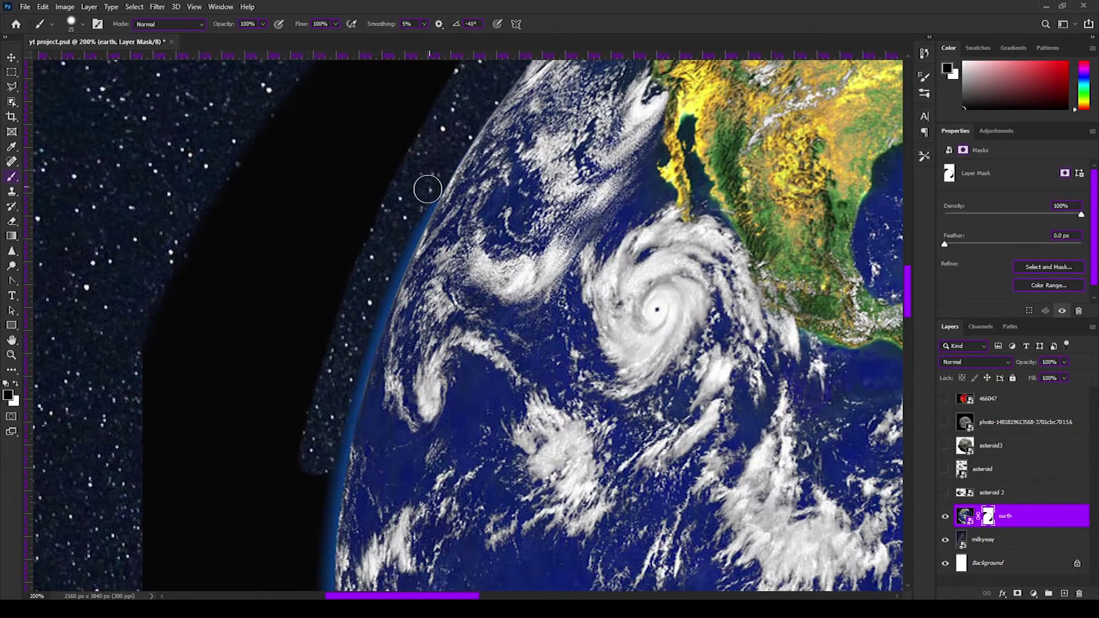
drag(362, 350, 381, 183)
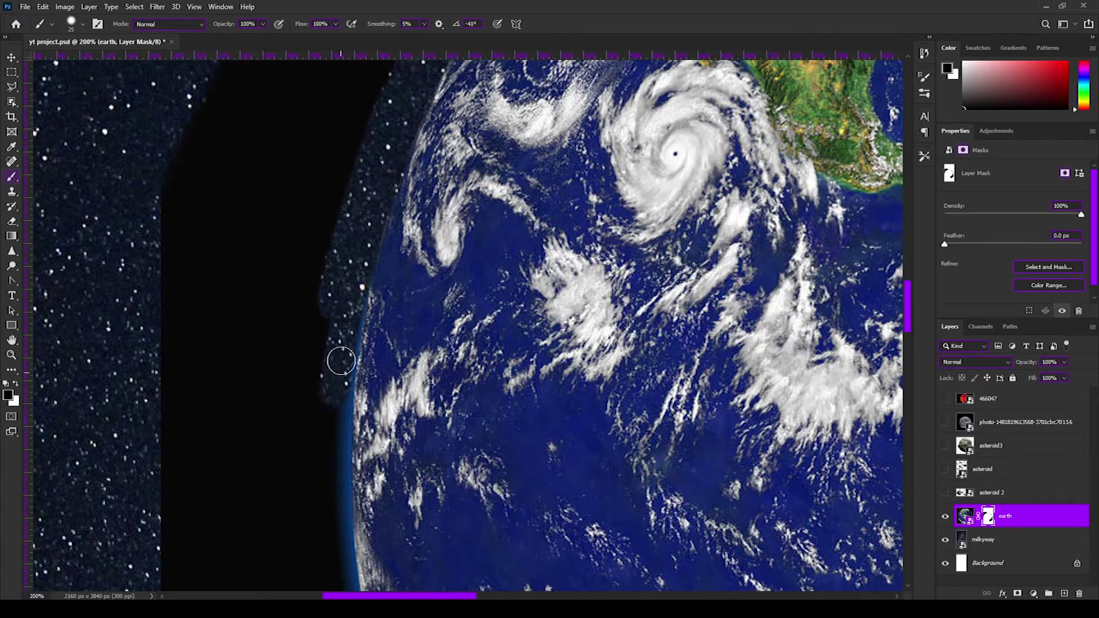
mouse_move(336, 400)
mouse_down()
mouse_move(330, 213)
mouse_move(330, 390)
mouse_move(276, 175)
mouse_up()
Clean up the mask along the earth's limb, undoing a stray stroke with a smaller brush
mouse_move(280, 217)
mouse_down()
mouse_move(290, 277)
mouse_move(241, 131)
mouse_move(286, 235)
mouse_up()
mouse_move(286, 235)
mouse_down()
mouse_move(240, 215)
mouse_move(220, 176)
mouse_up()
mouse_move(212, 100)
mouse_down()
mouse_move(284, 235)
mouse_move(467, 314)
mouse_up()
mouse_move(447, 258)
mouse_down()
mouse_move(648, 342)
mouse_move(343, 336)
mouse_move(341, 204)
mouse_move(439, 262)
mouse_move(607, 320)
mouse_up()
mouse_move(448, 267)
mouse_down()
mouse_move(711, 405)
mouse_move(437, 380)
mouse_up()
scroll(437, 380, up, 5)
drag(286, 162, 399, 294)
key(ctrl+z)
key(ctrl+z)
key([)
drag(295, 162, 486, 362)
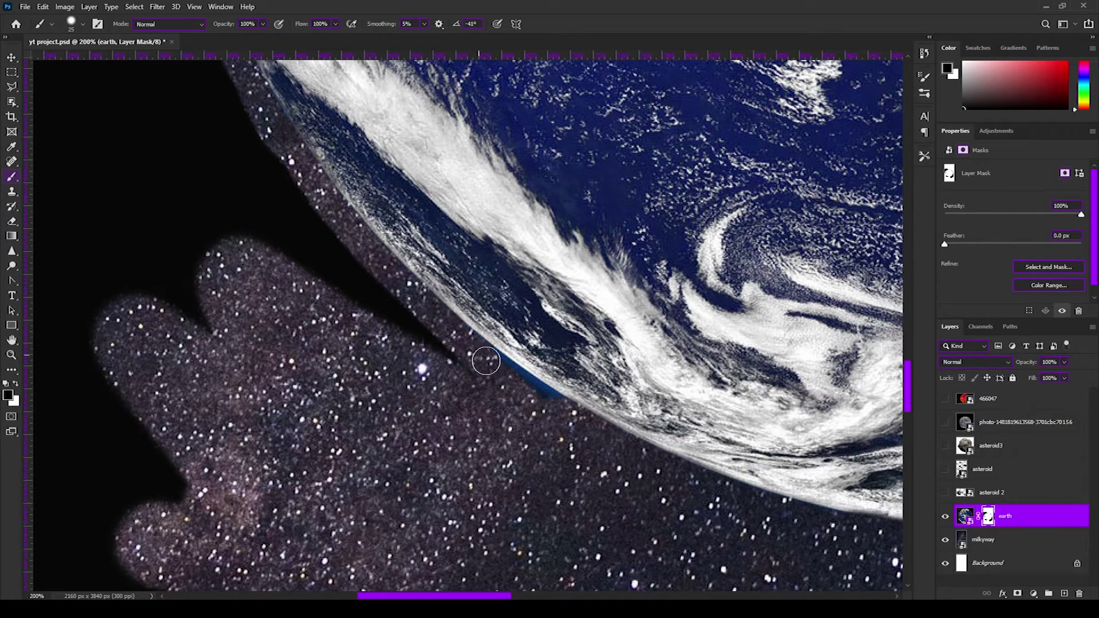
key(])
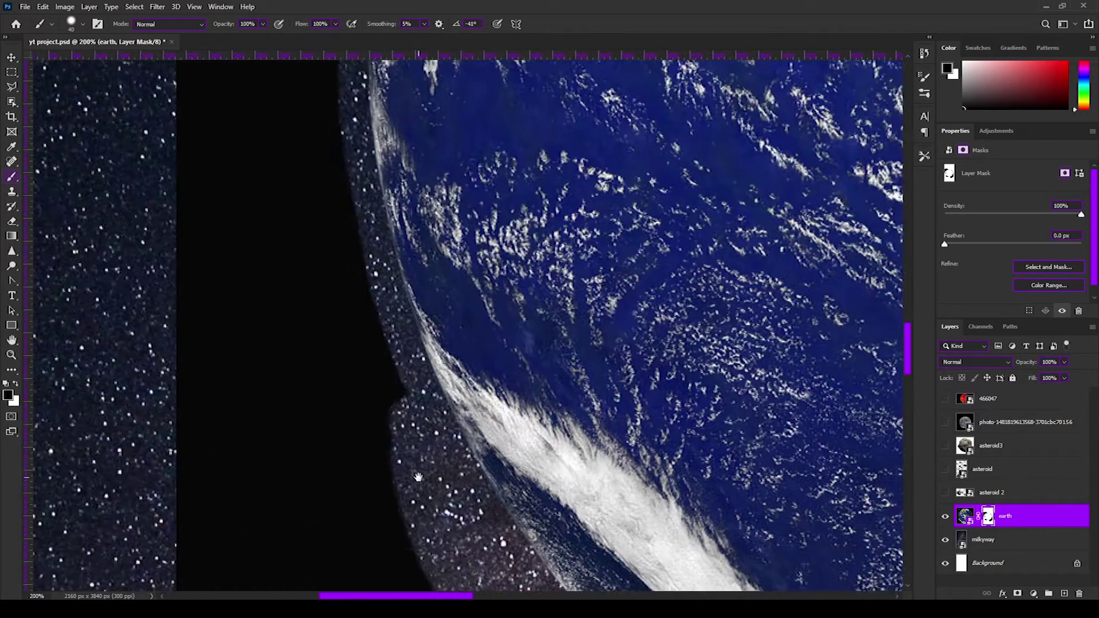
Enlarge the mask brush and bring the upper earth limb into view
scroll(363, 393, up, 10)
drag(344, 398, 275, 584)
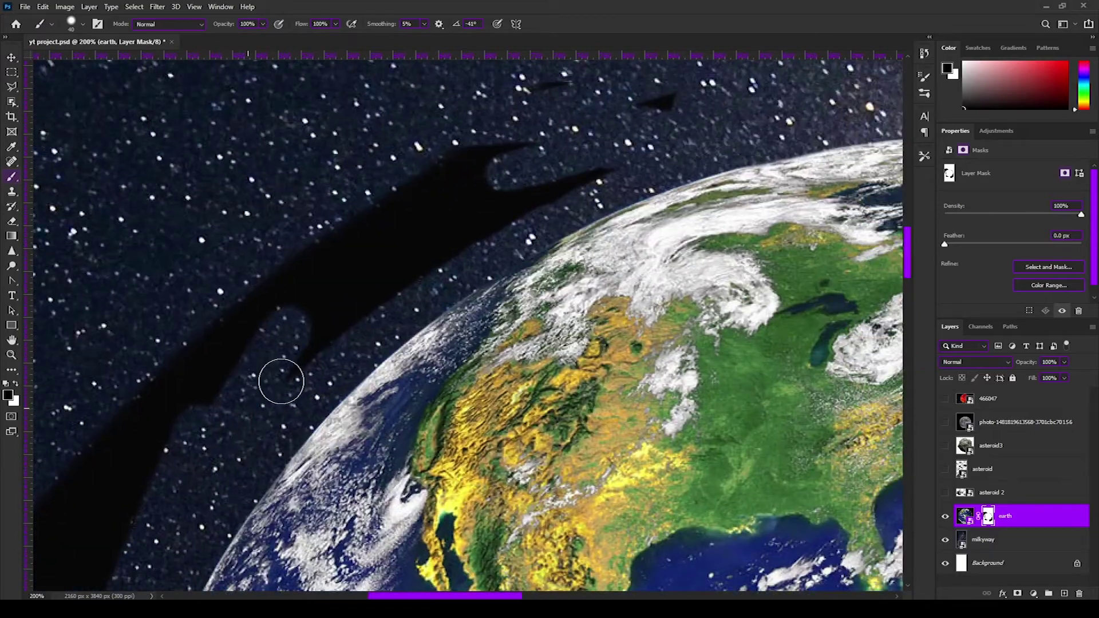
key(bracketright)
key(bracketright)
key(bracketright)
key(bracketright)
key(bracketright)
scroll(283, 147, down, 5)
key(bracketright)
key(bracketright)
key(bracketright)
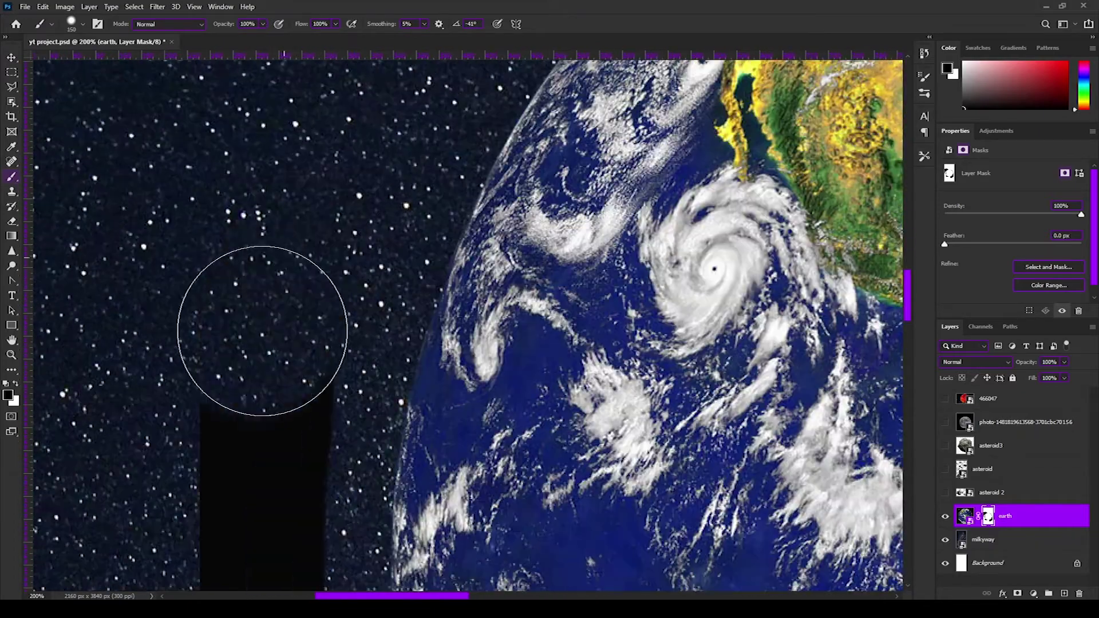
drag(282, 147, 260, 290)
Paint out the dark shadow and remaining streak beside the Earth
scroll(259, 291, down, 1)
scroll(260, 291, down, 2)
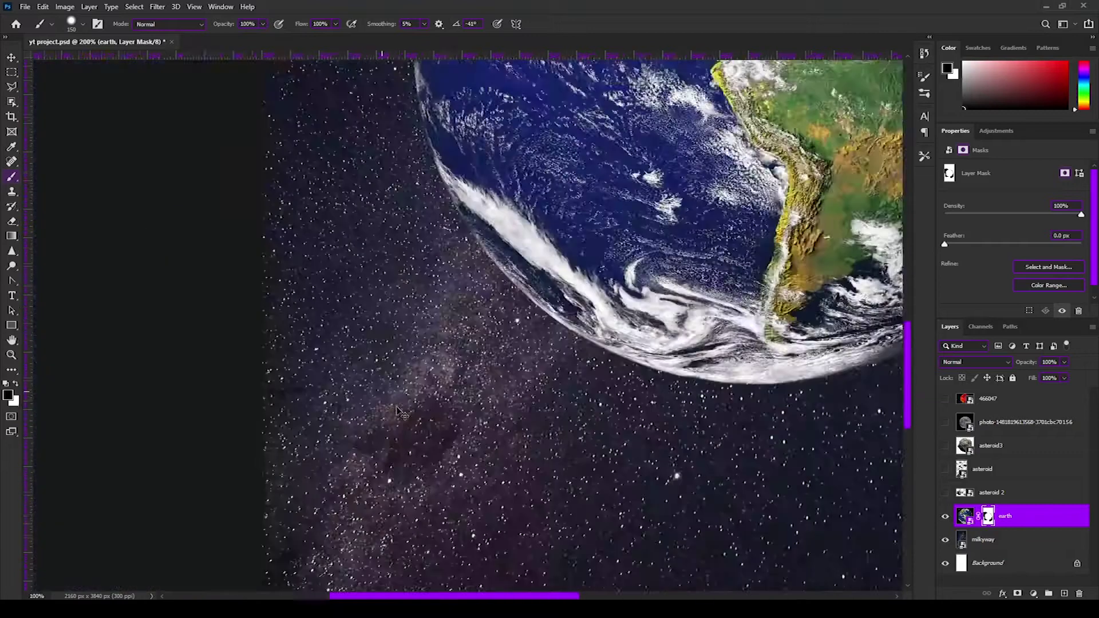
scroll(259, 291, down, 2)
scroll(627, 260, up, 2)
key(bracketright)
scroll(471, 216, up, 2)
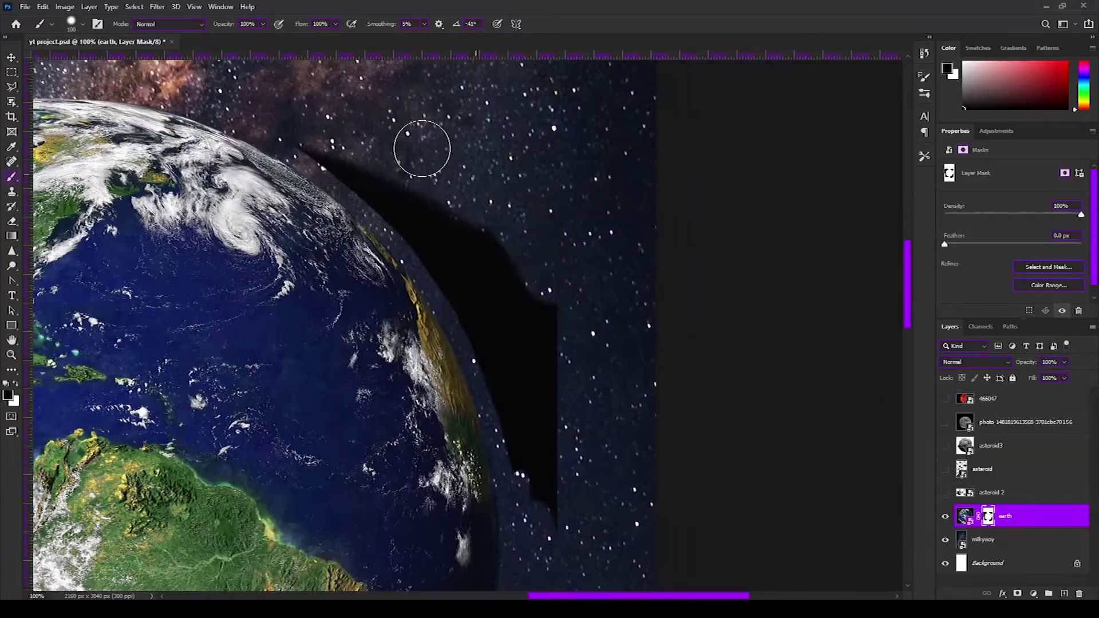
drag(422, 147, 557, 437)
key(bracketleft)
key(bracketleft)
key(bracketleft)
drag(458, 290, 519, 467)
Hide the milkyway and paint white at brush size 35 to restore the Earth's right limb
click(945, 540)
key(ctrl+0)
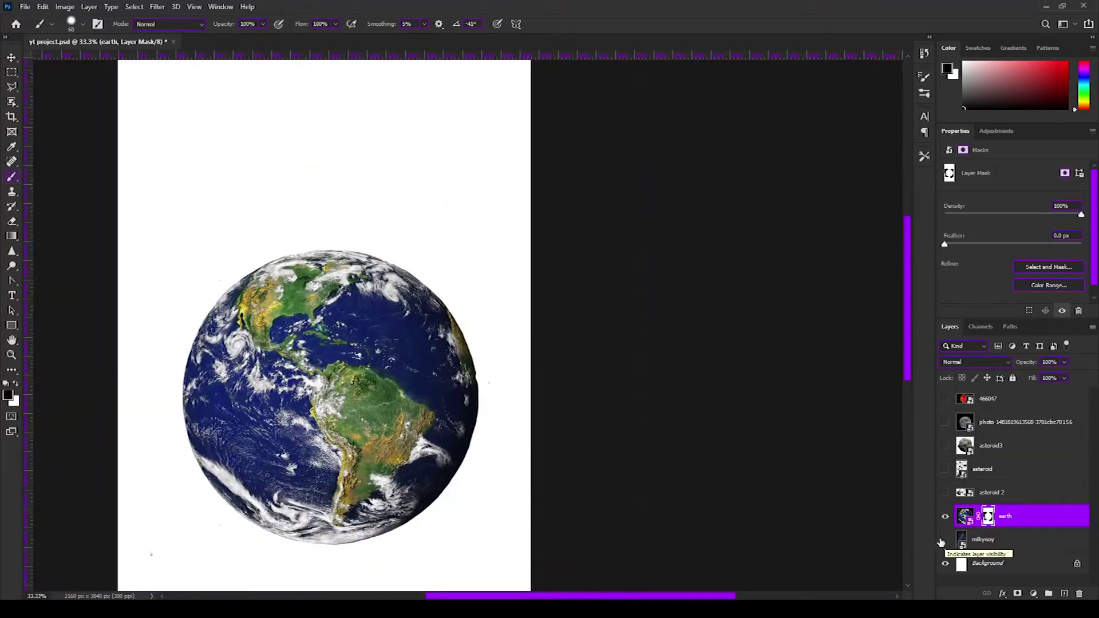
scroll(624, 454, up, 4)
click(16, 384)
click(83, 23)
click(435, 282)
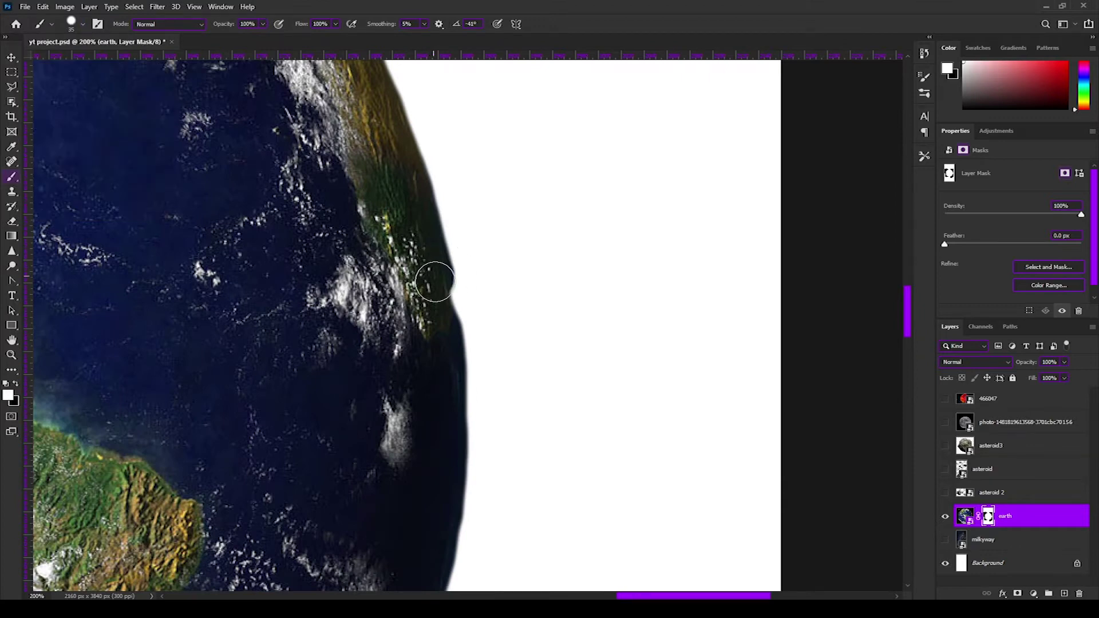
drag(435, 275, 455, 295)
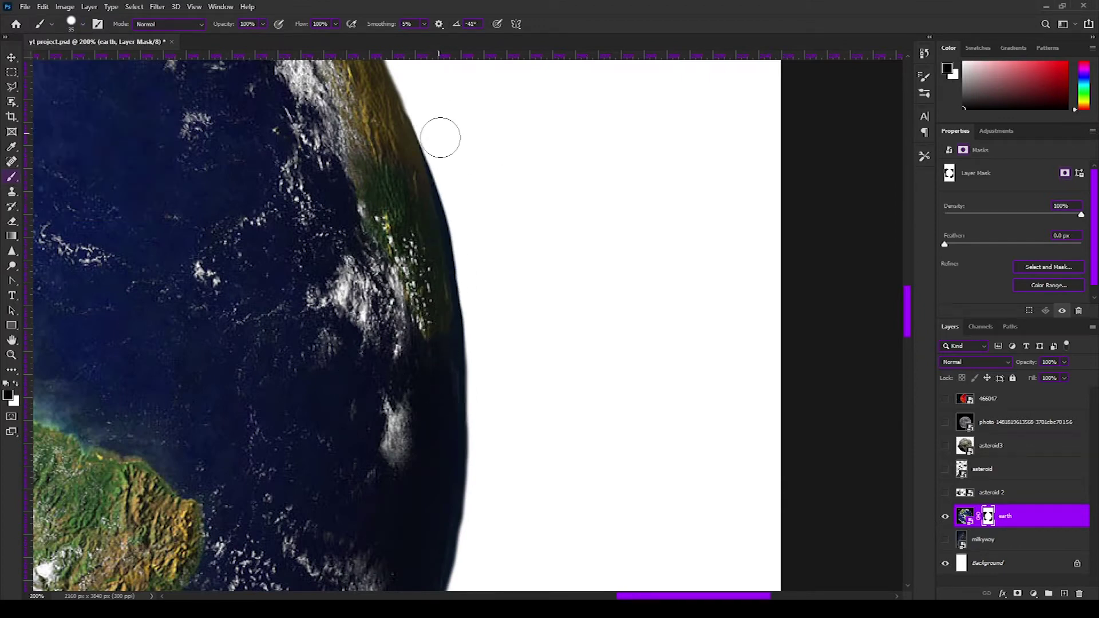
Pan around the globe at 200% and clean up the Earth's upper-left limb edge
scroll(493, 366, down, 4)
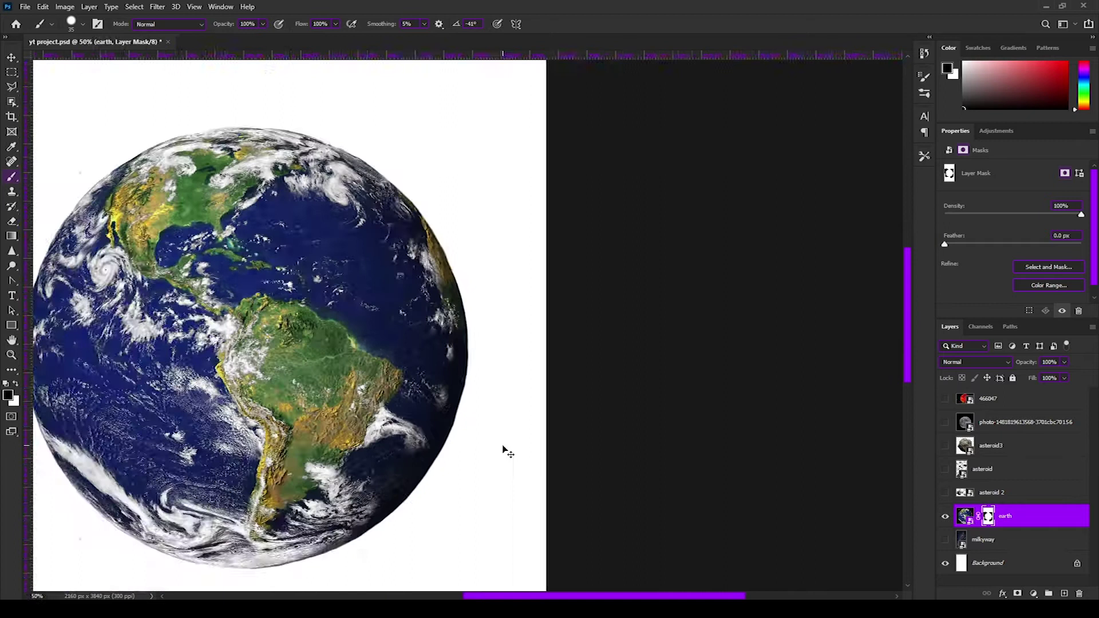
scroll(446, 412, down, 1)
scroll(381, 372, up, 4)
scroll(318, 326, up, 1)
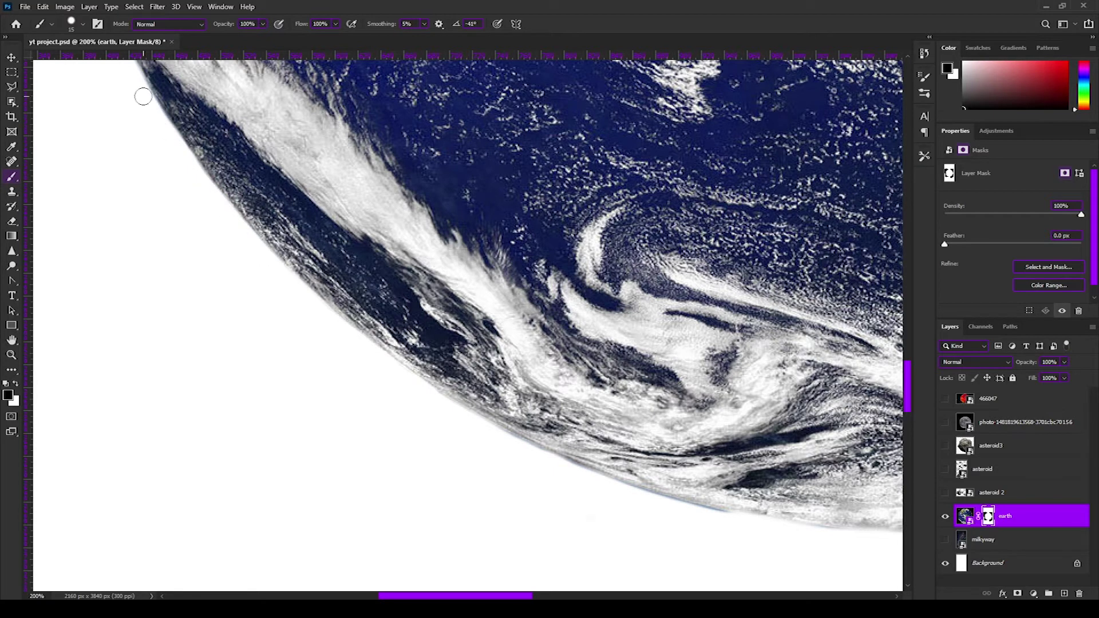
scroll(150, 105, down, 3)
scroll(271, 353, right, 5)
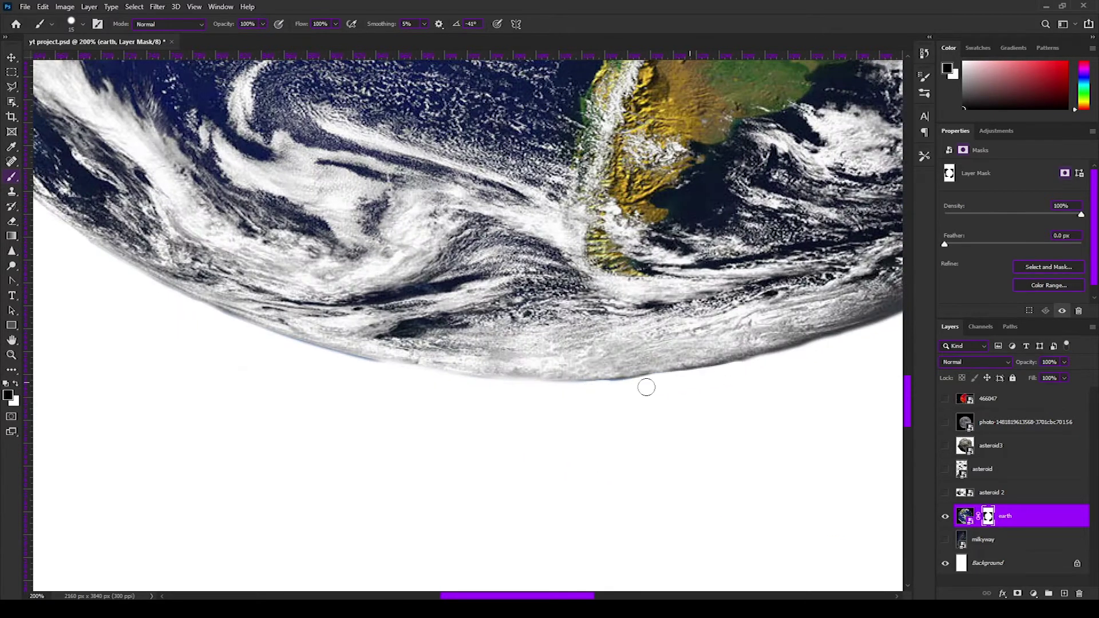
scroll(392, 371, up, 3)
scroll(392, 371, left, 3)
scroll(229, 286, up, 5)
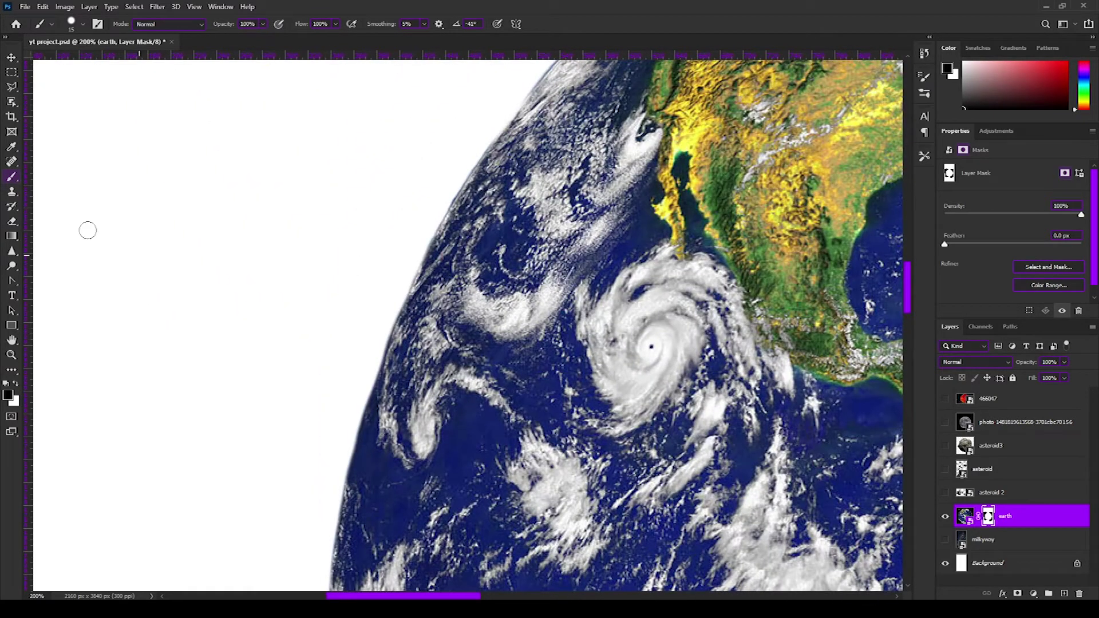
scroll(89, 228, up, 2)
scroll(295, 331, right, 3)
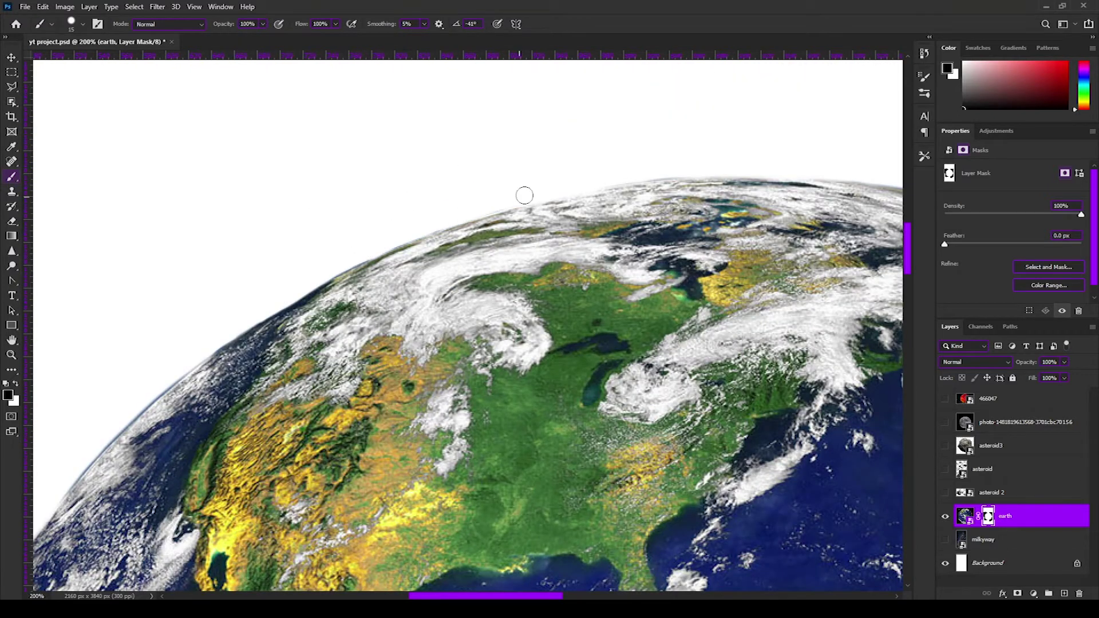
scroll(356, 257, down, 3)
scroll(163, 375, left, 2)
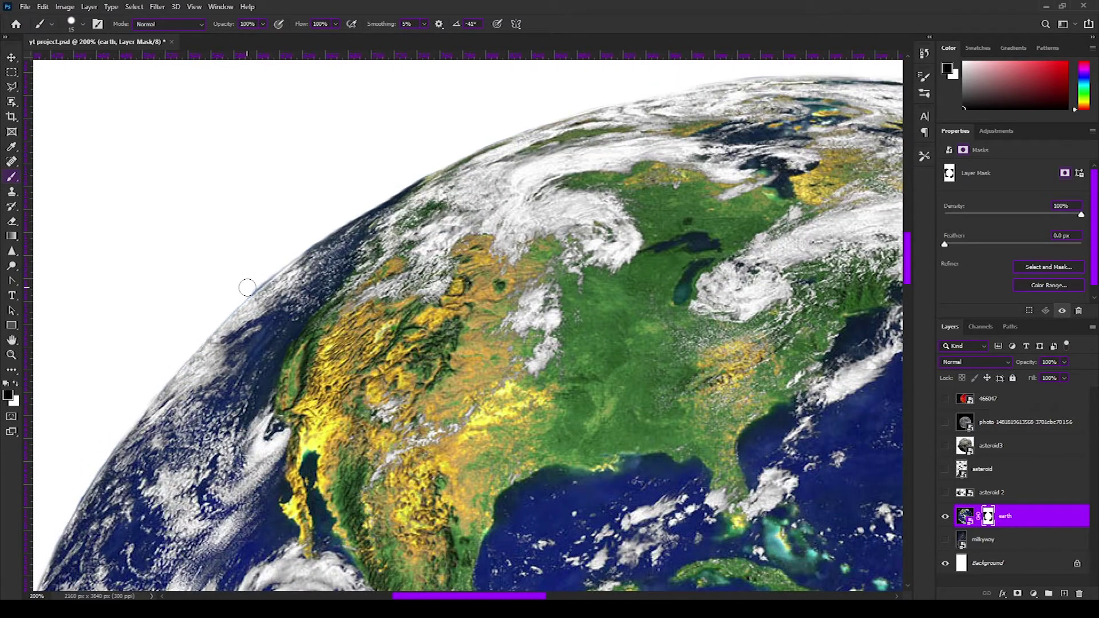
drag(270, 279, 148, 397)
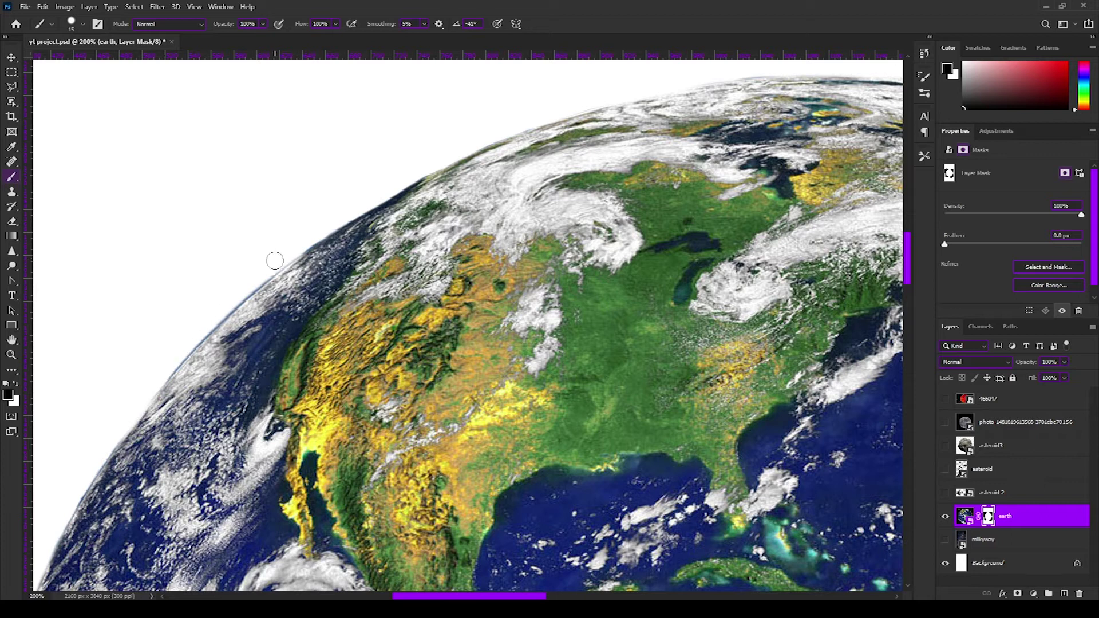
scroll(332, 240, up, 2)
scroll(333, 240, right, 2)
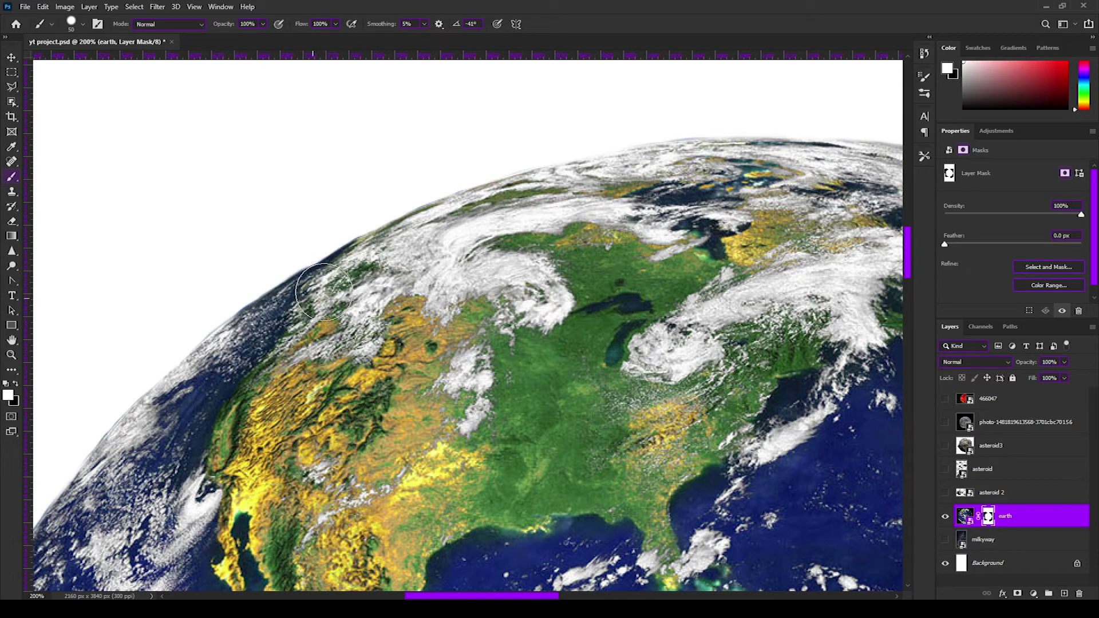
Show the milkyway again and scale the Earth up over it
key(ctrl+0)
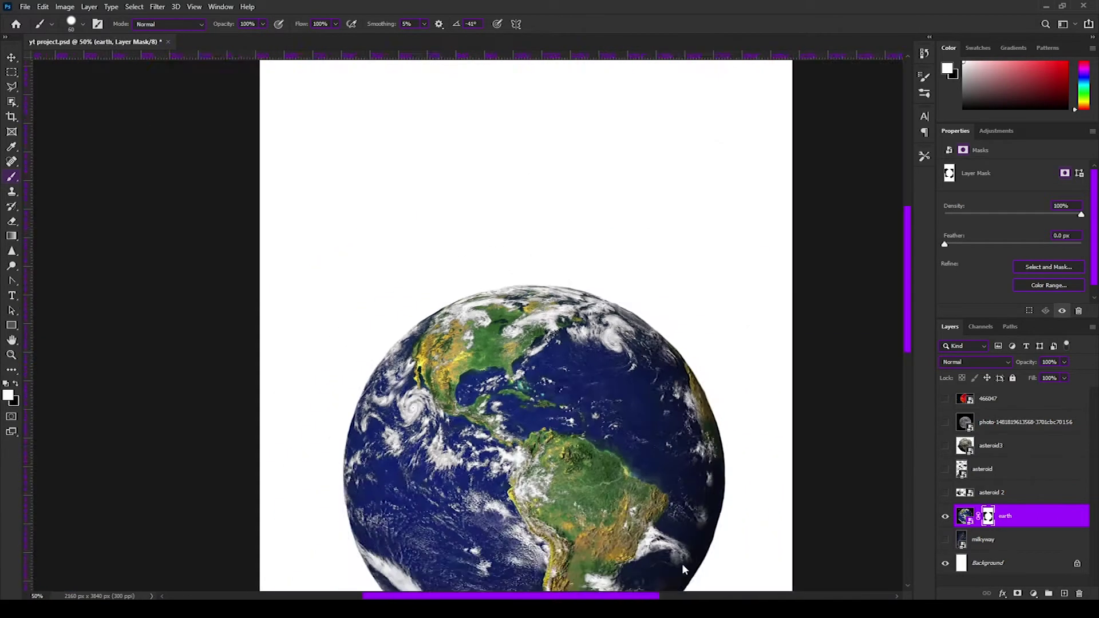
click(946, 539)
key(ctrl+t)
drag(593, 227, 605, 216)
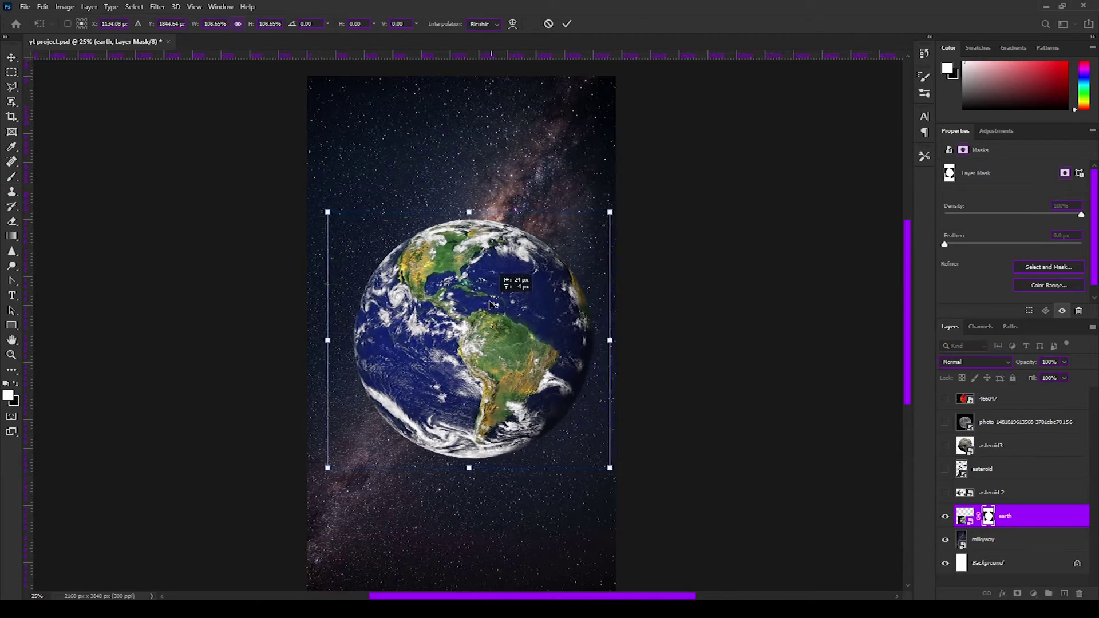
key(Return)
Show the moon layer and try the background eraser on its black sky, dismissing the error
click(945, 422)
click(945, 516)
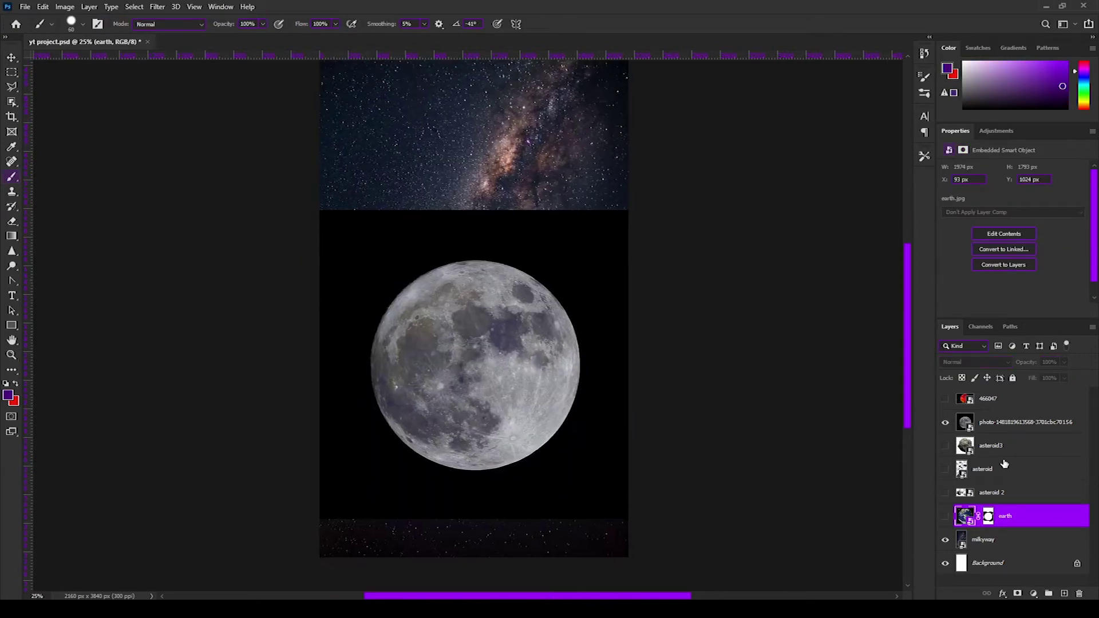
click(1031, 422)
key(ctrl+plus)
right_click(11, 221)
click(57, 245)
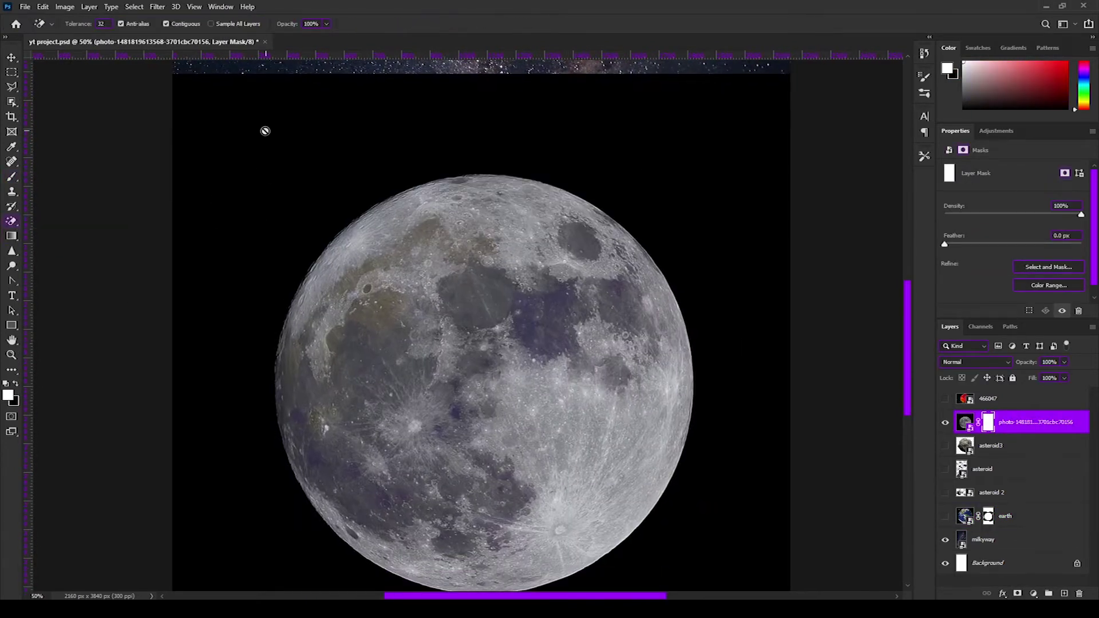
click(265, 131)
key(Return)
click(239, 162)
key(Escape)
click(989, 422)
Return to the Brush, show the earth layer again and target the moon image
key(b)
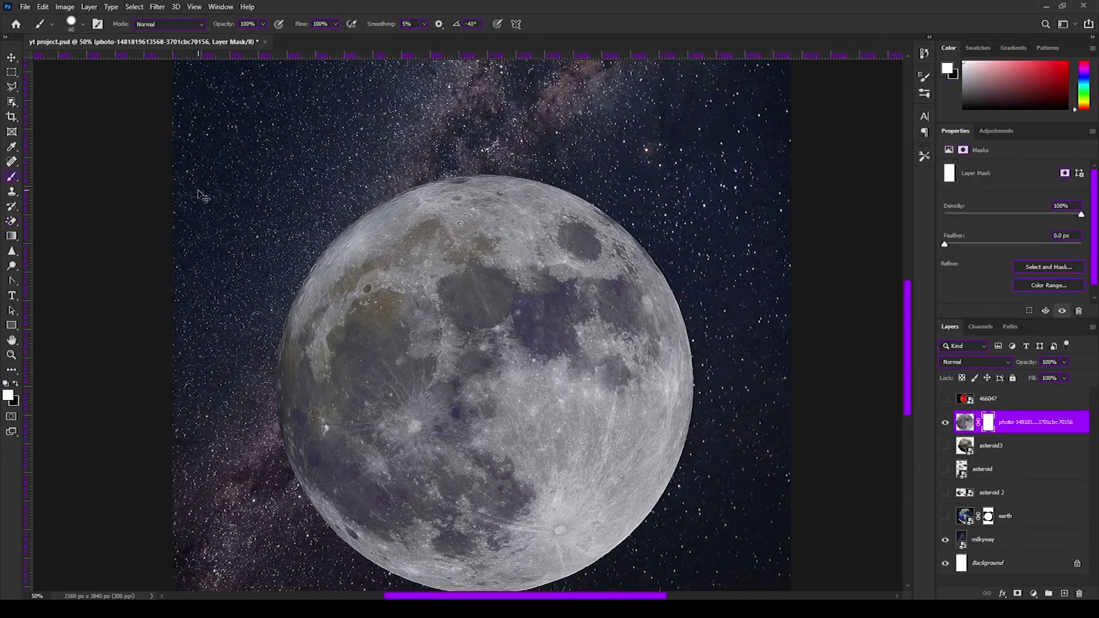
scroll(370, 361, up, 3)
scroll(217, 223, down, 3)
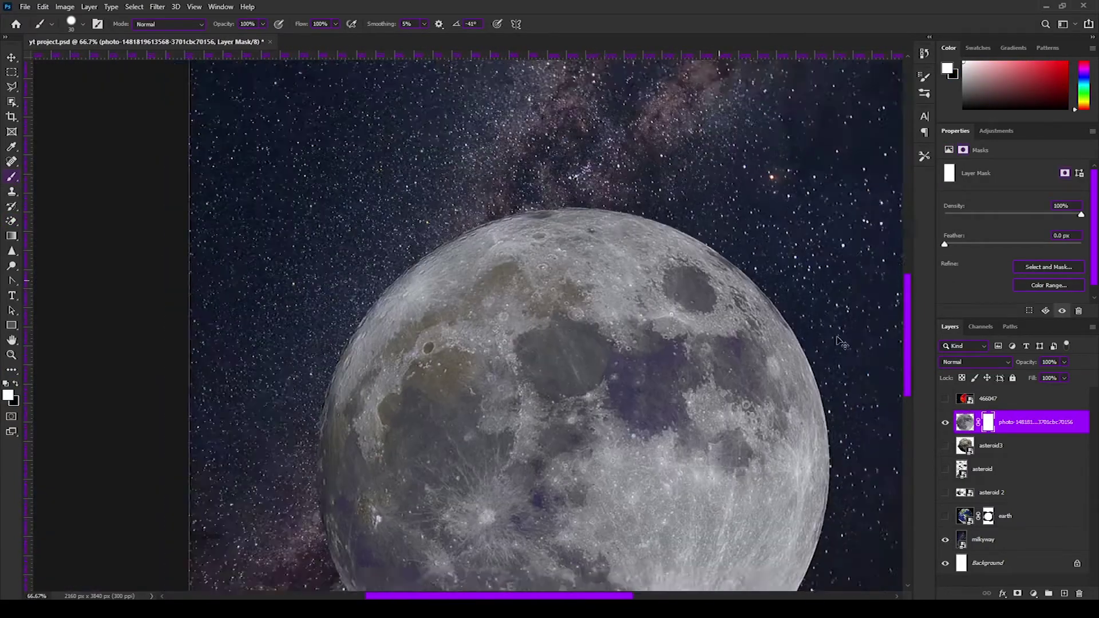
click(1006, 516)
click(945, 516)
click(1030, 422)
Shrink the moon and move it against the Earth's lower-right edge
key(ctrl+t)
drag(532, 339, 459, 247)
drag(503, 293, 418, 189)
drag(358, 128, 544, 275)
scroll(573, 418, up, 3)
drag(574, 418, 592, 468)
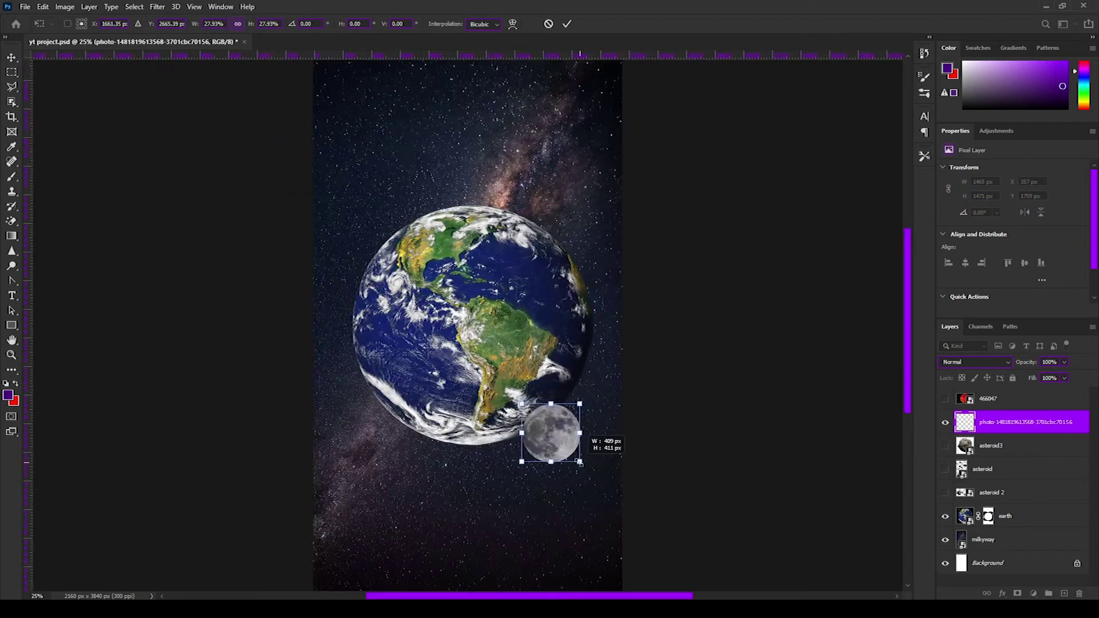
key(Return)
click(984, 539)
click(73, 8)
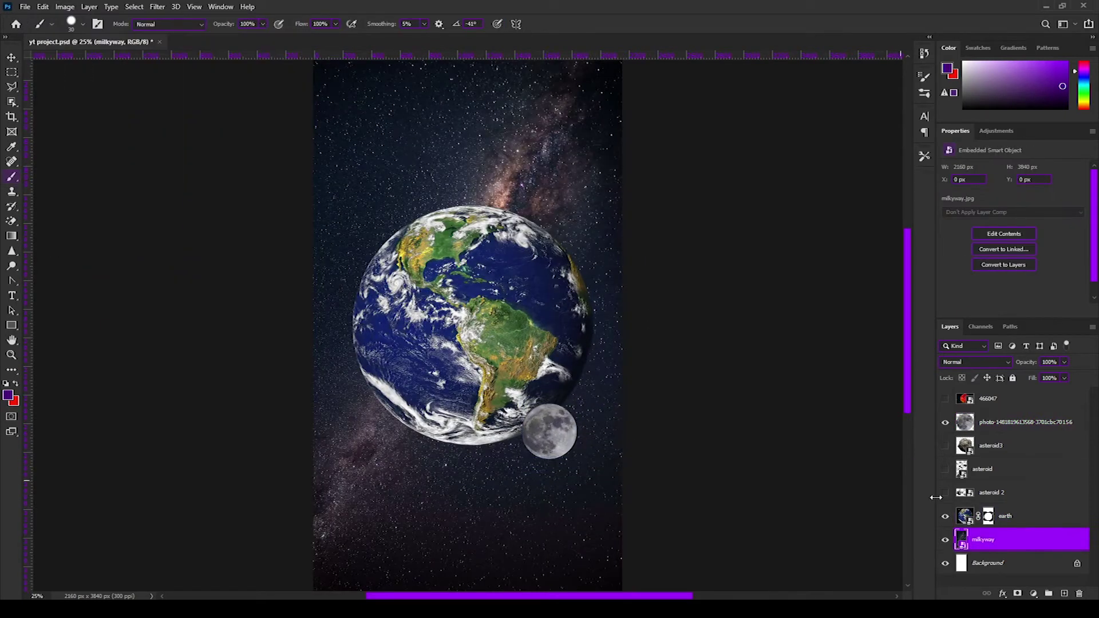
Apply the earth layer's mask permanently
click(1006, 516)
right_click(1006, 516)
click(1007, 438)
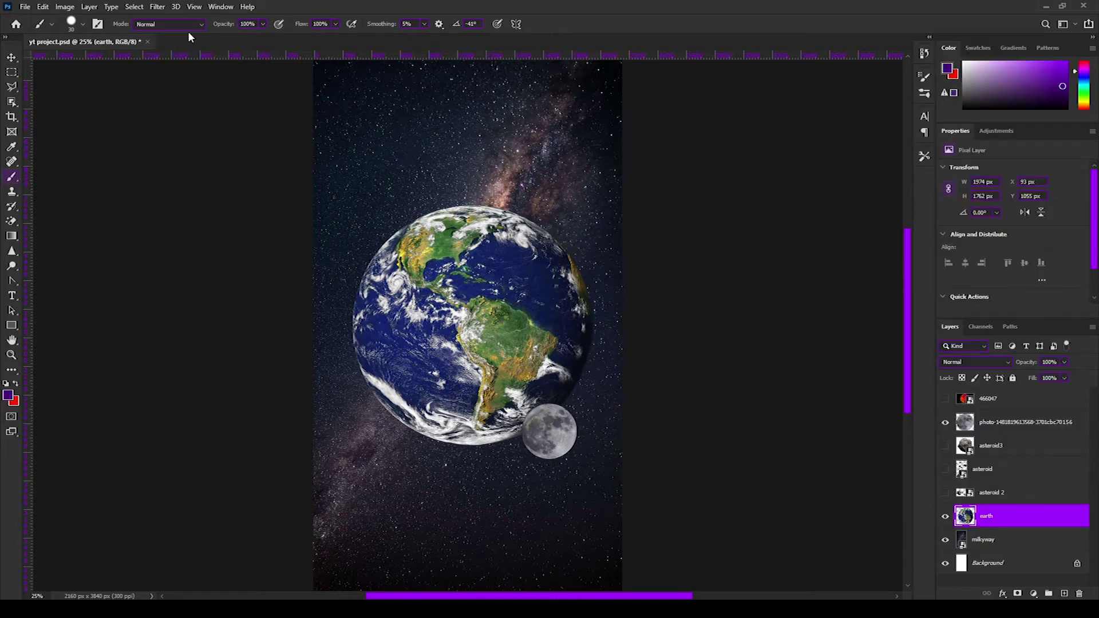
Show the asteroid layer, then shrink, rotate and move it to the upper-left sky
click(998, 490)
click(945, 469)
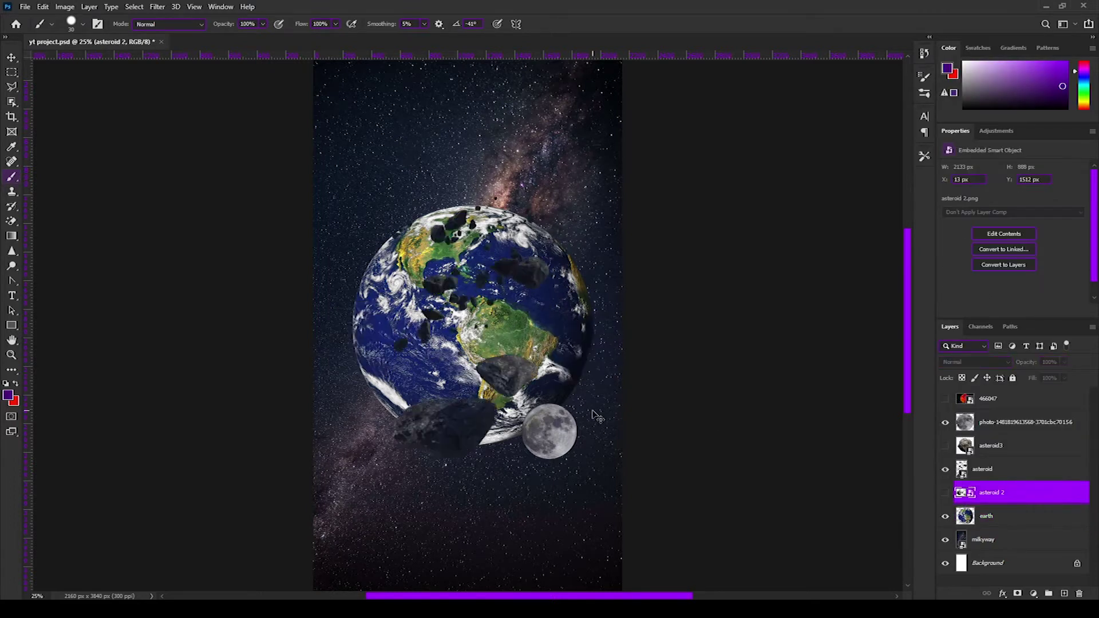
click(945, 494)
click(991, 469)
key(ctrl+t)
drag(458, 321, 393, 187)
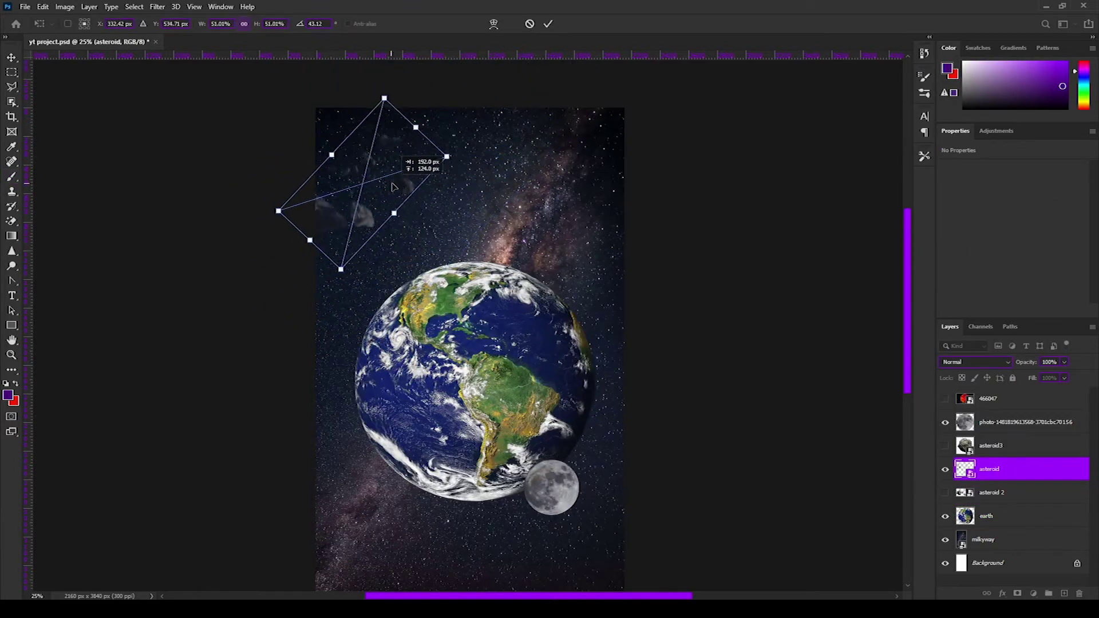
key(Return)
Duplicate the asteroid twice with smaller copies and add a new empty layer above Earth
key(ctrl+j)
key(ctrl+t)
mouse_move(446, 155)
mouse_down()
mouse_move(459, 194)
mouse_move(403, 268)
mouse_up()
key(Return)
key(ctrl+j)
key(ctrl+t)
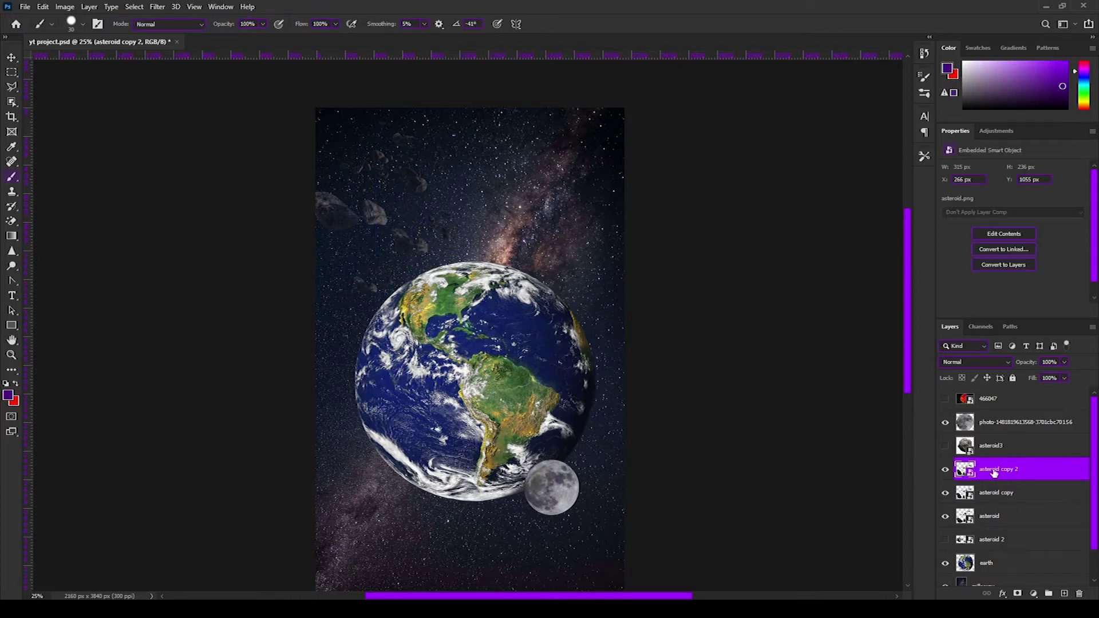
key(ctrl+shift+alt+n)
Stamp a purple ellipse across the Earth with a 2700 px brush angled 135°, aligned to a guide
click(52, 24)
drag(40, 74, 50, 84)
key(Return)
right_click(462, 319)
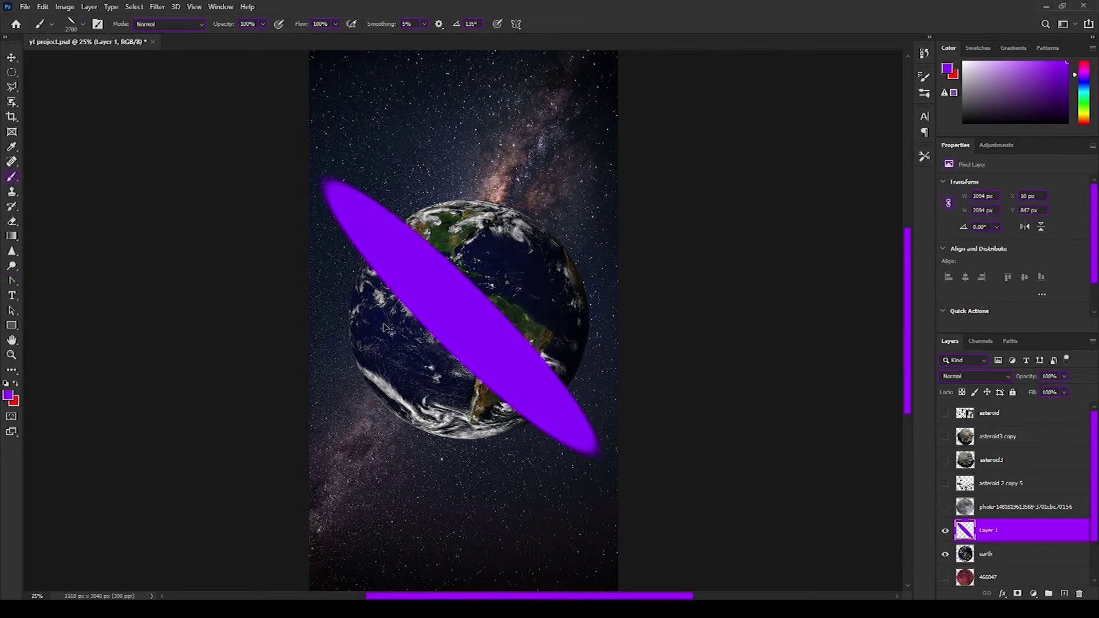
key(ctrl+r)
drag(487, 298, 467, 303)
key(ctrl+semicolon)
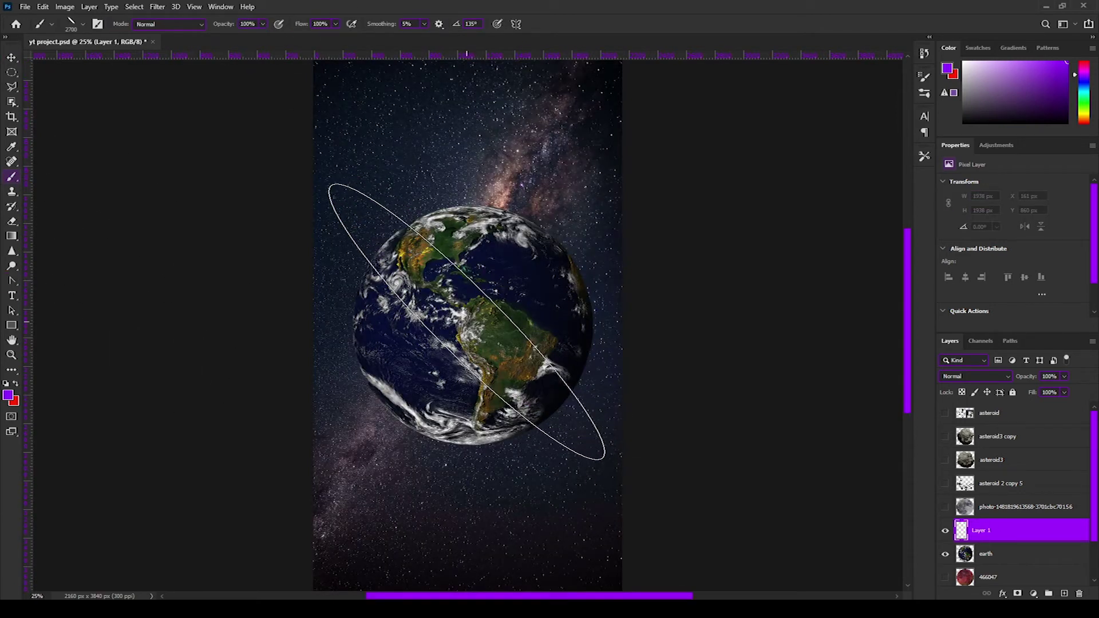
click(467, 322)
Erase the ellipse's centre with a 2400–2800 px eraser, leaving a thin purple ring
key(e)
right_click(45, 59)
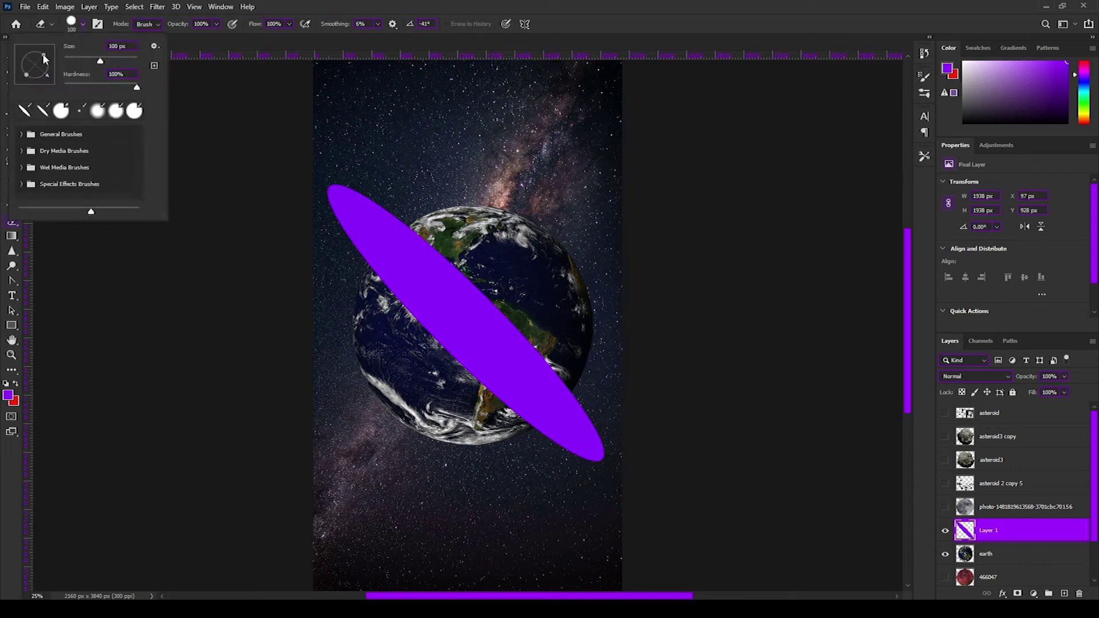
text(2400)
key(Return)
click(84, 24)
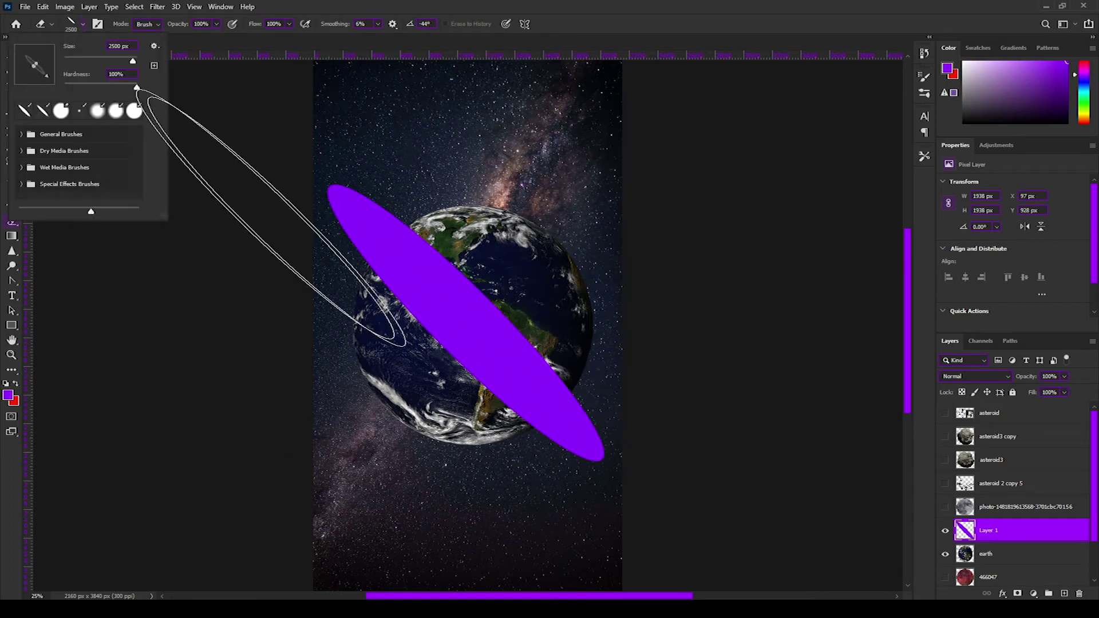
key(Return)
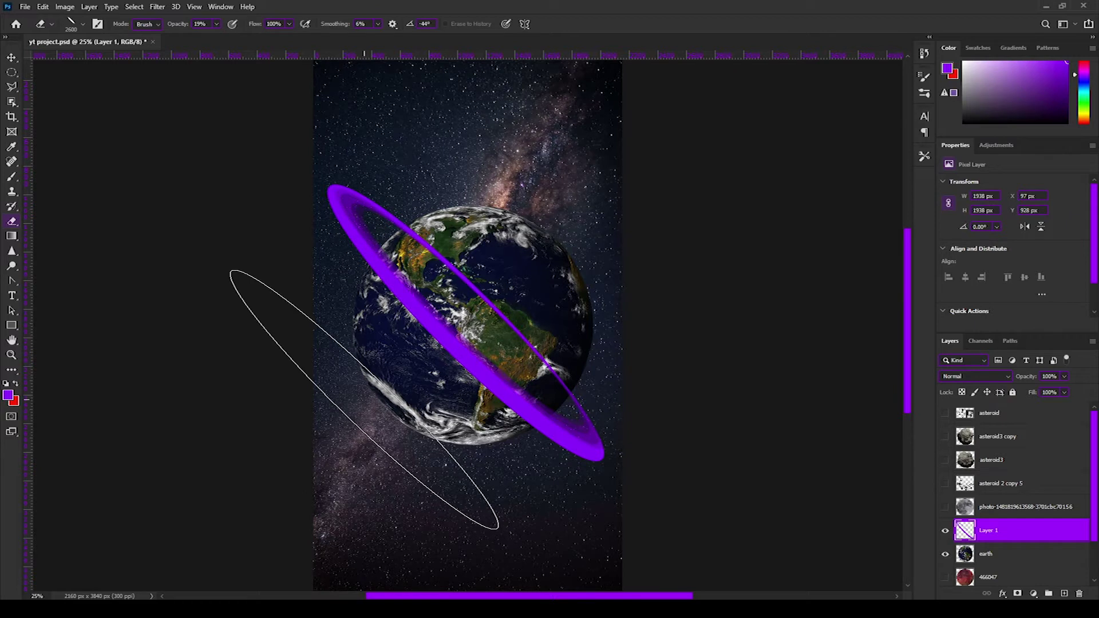
key(bracketright)
key(bracketright)
click(83, 23)
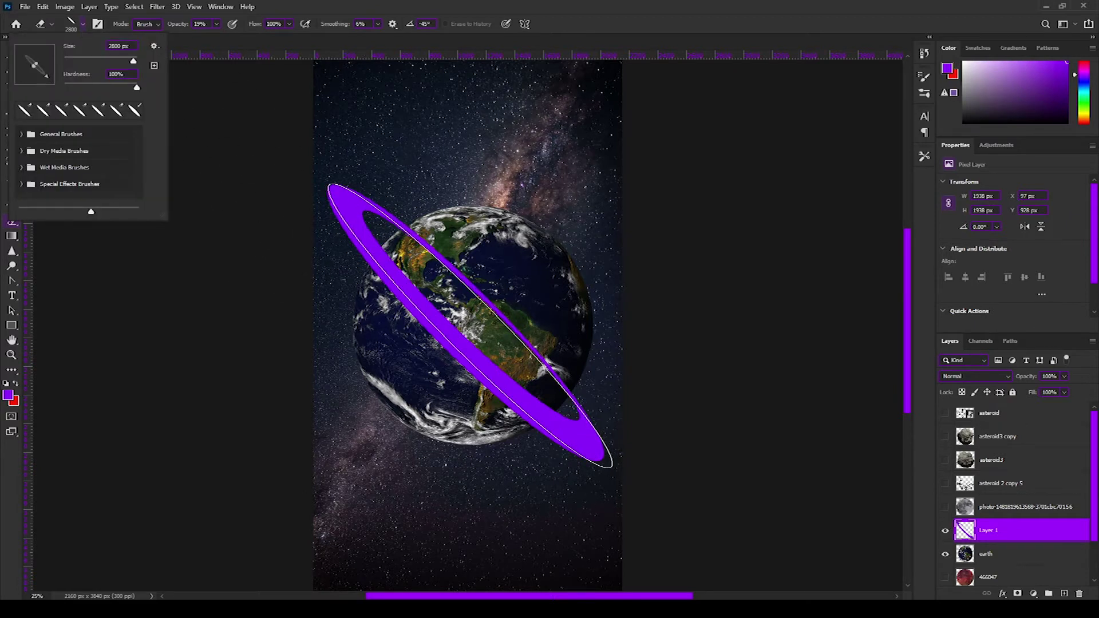
click(465, 322)
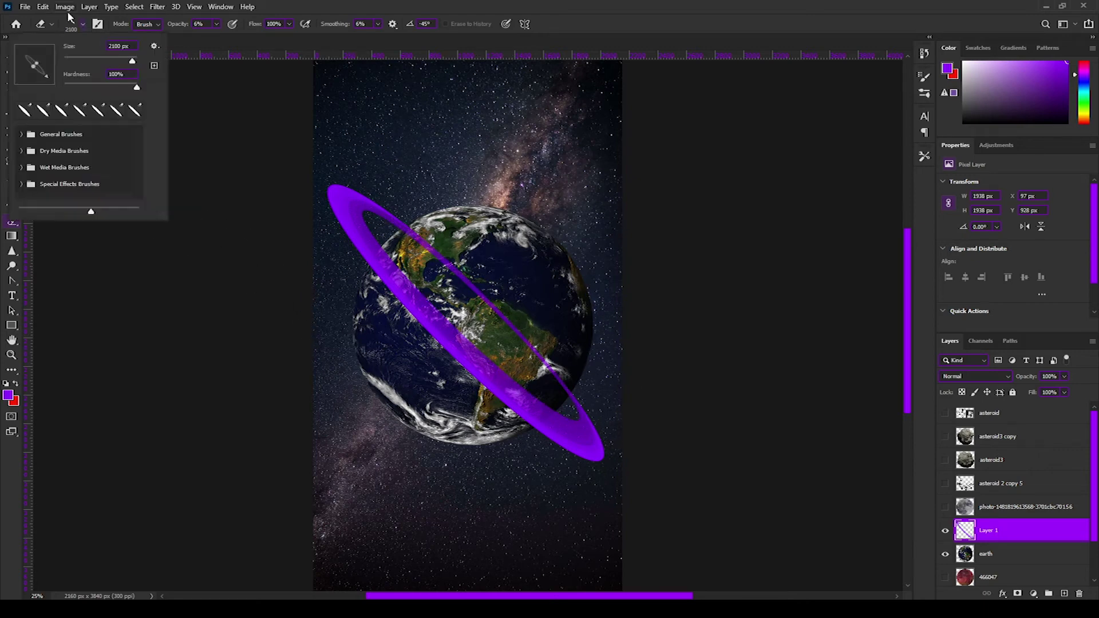
click(976, 376)
Set the ring layer to Lighten blending and zoom in to inspect South America
click(1006, 402)
click(83, 24)
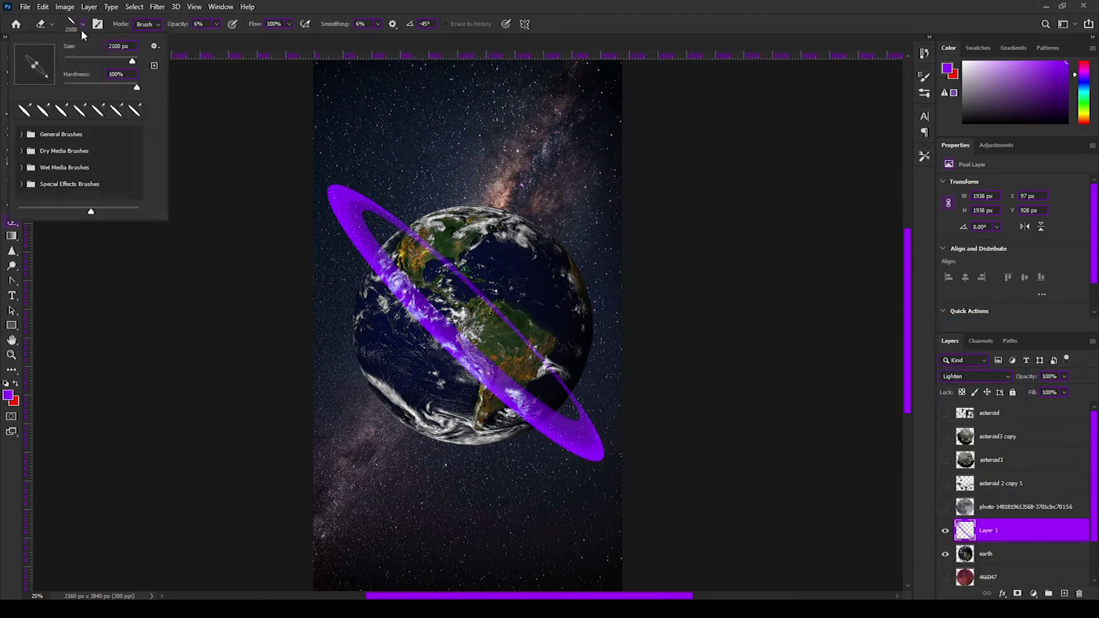
scroll(60, 252, up, 6)
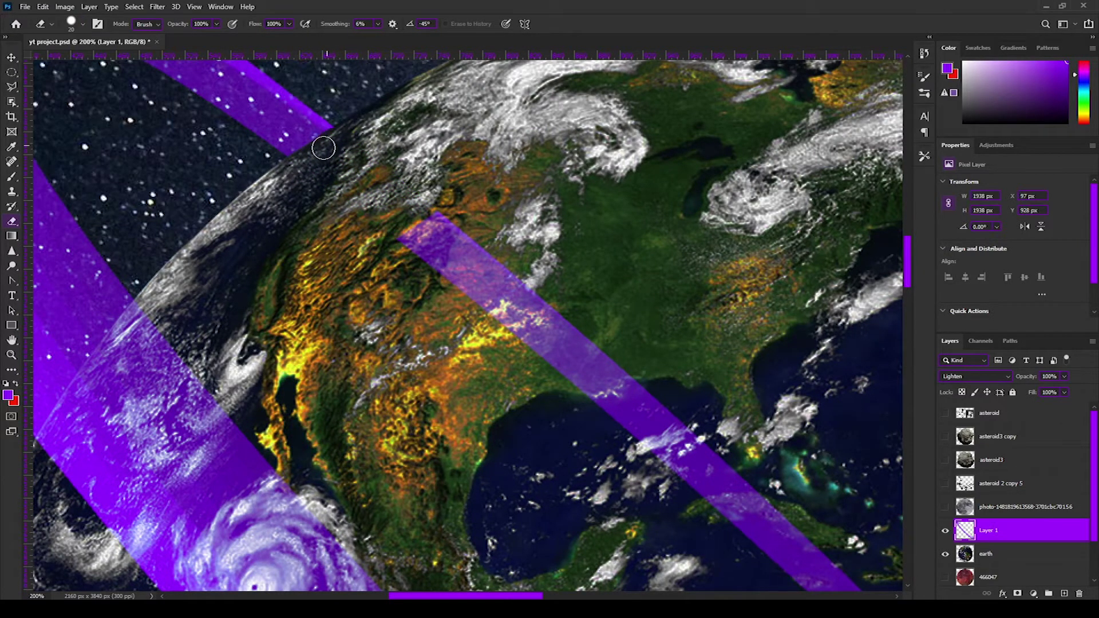
drag(323, 149, 283, 77)
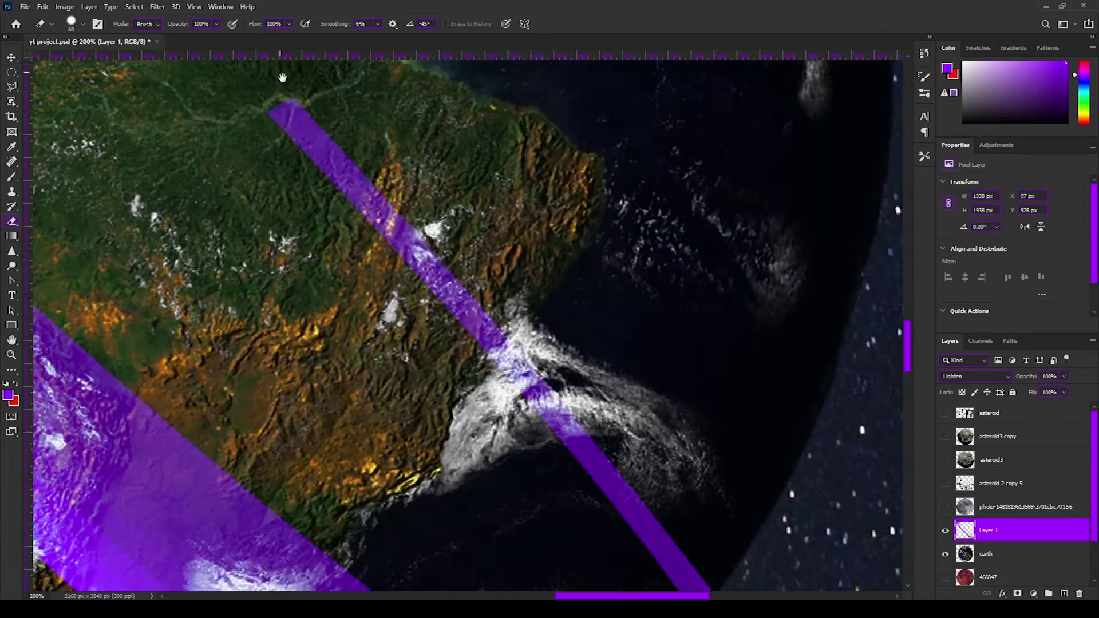
drag(658, 537, 524, 273)
key(ctrl+minus)
key(ctrl+minus)
key(ctrl+minus)
Show the moon and red planet layers and add a new layer above the ring
click(946, 507)
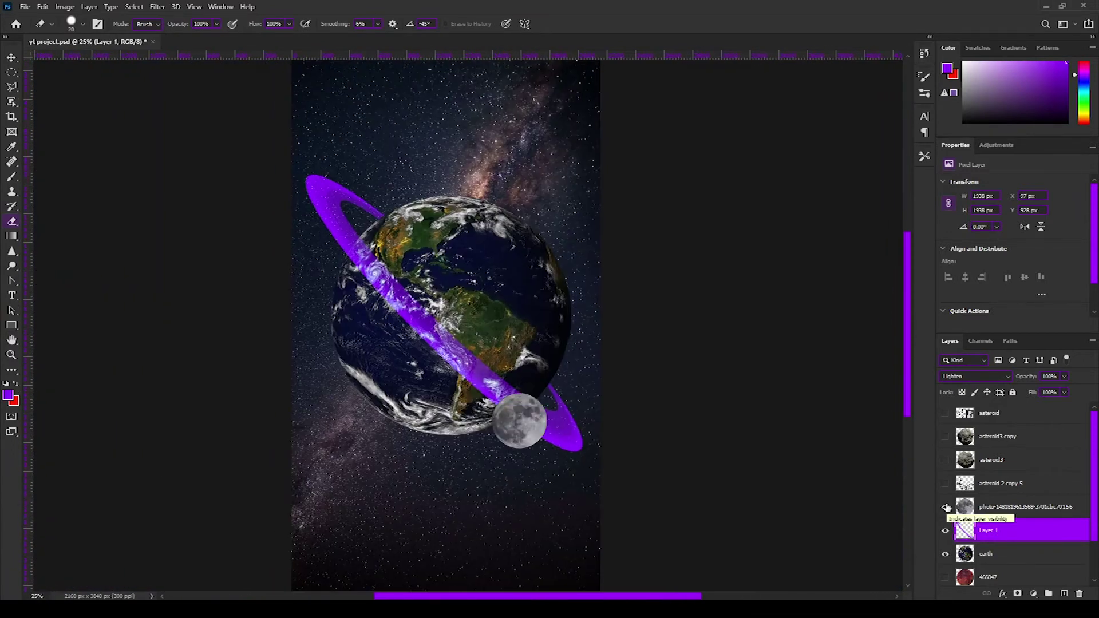
click(946, 578)
key(ctrl+j)
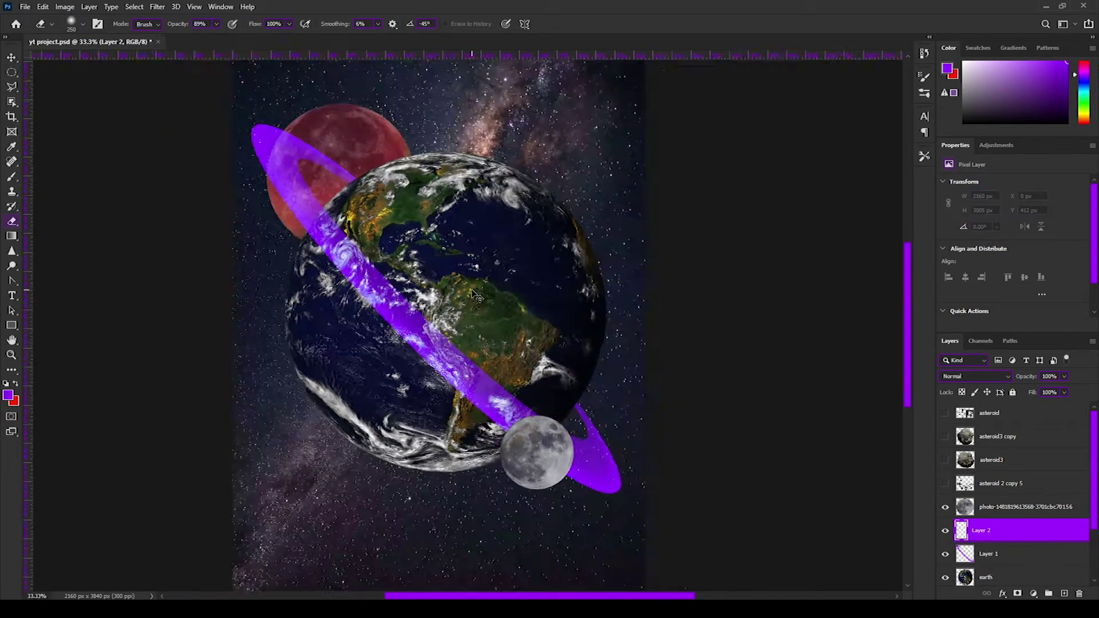
Undo the last ring change and set the eraser size to 2400 px
key(ctrl+minus)
key(ctrl+z)
right_click(39, 67)
key(Escape)
click(82, 24)
key(Return)
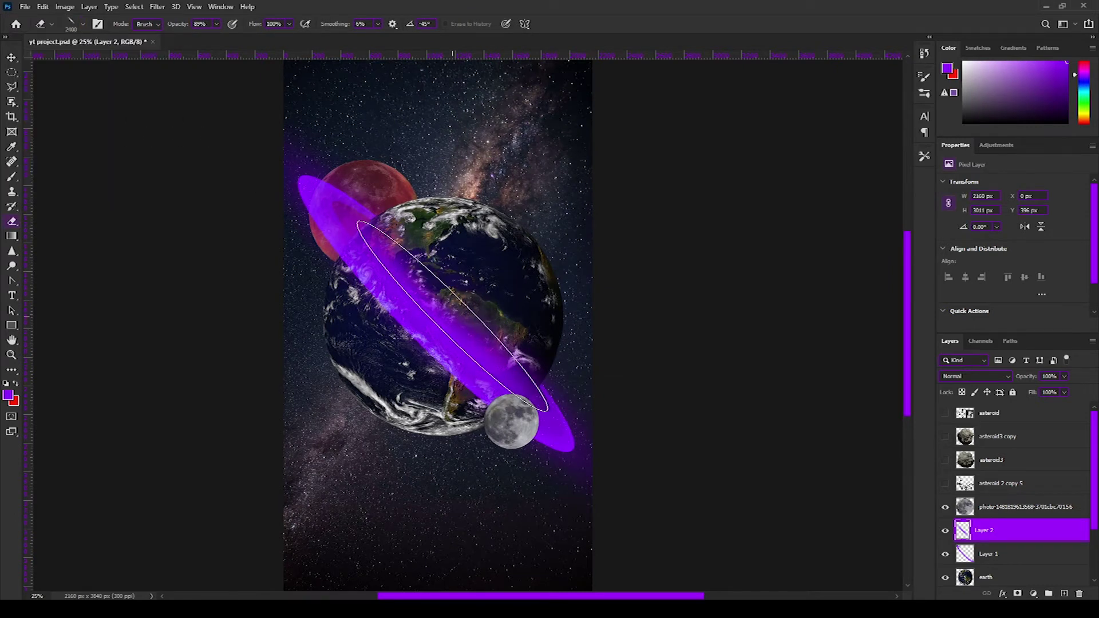
Paint a purple glow along the ring with the brush, then undo the excess strokes
key(ctrl+plus)
key(b)
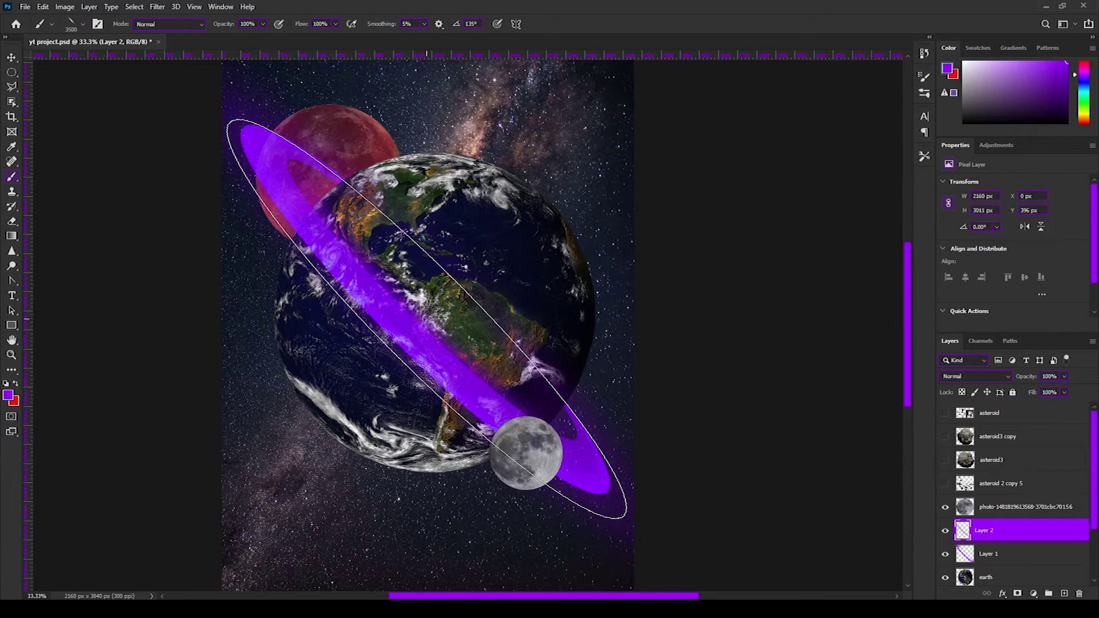
click(427, 319)
key(e)
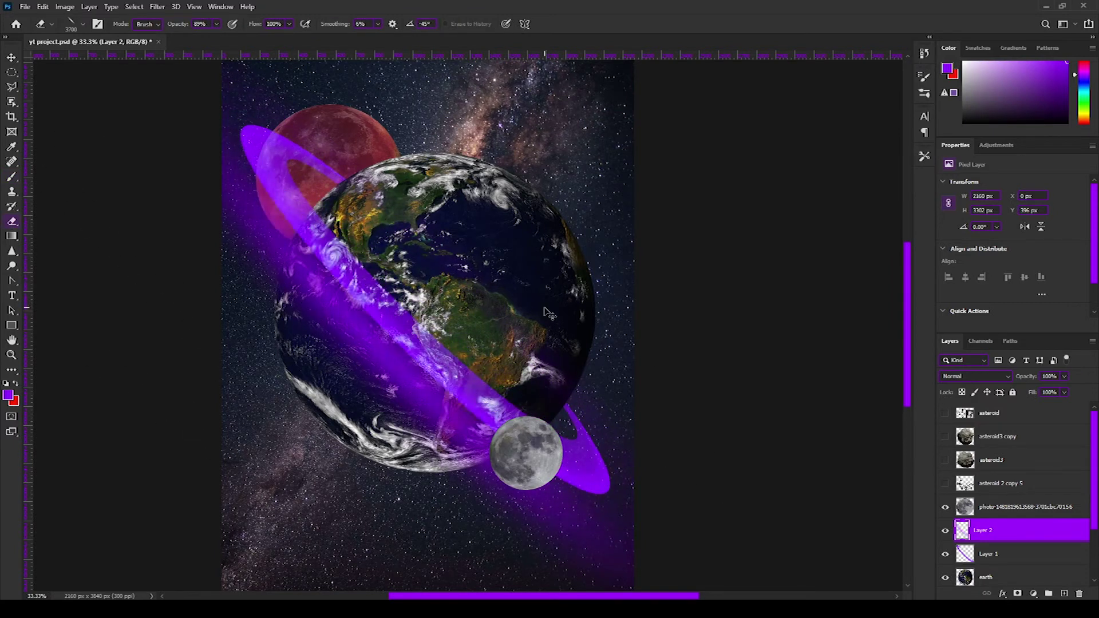
key(ctrl+z)
key(ctrl+minus)
Apply Color Balance to the Earth, shifting highlights and shadows toward blue
click(65, 6)
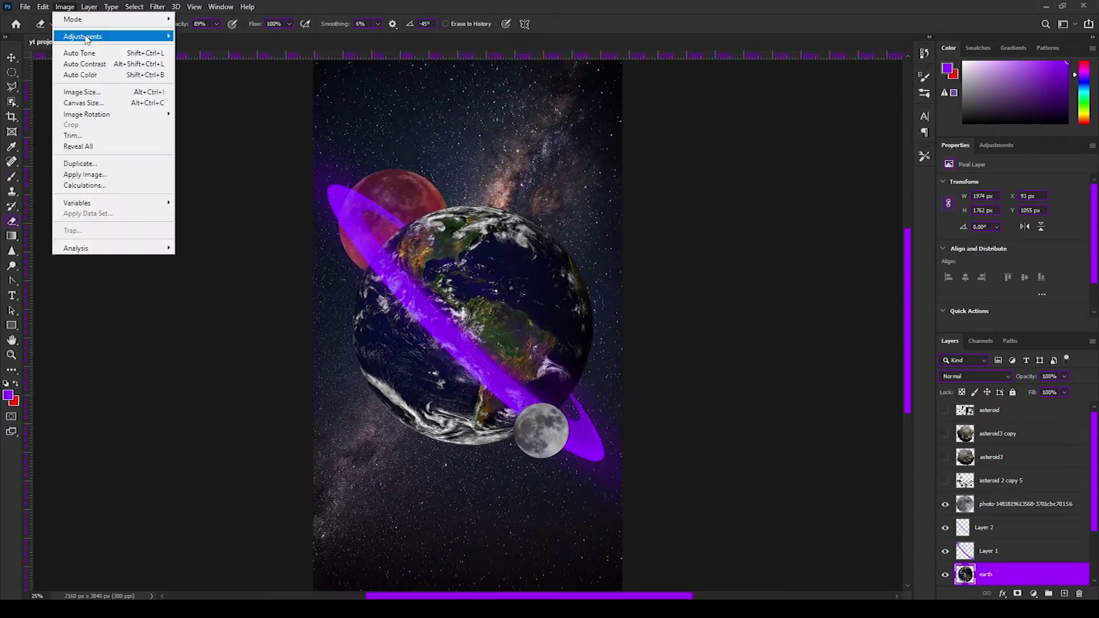
key(ctrl+b)
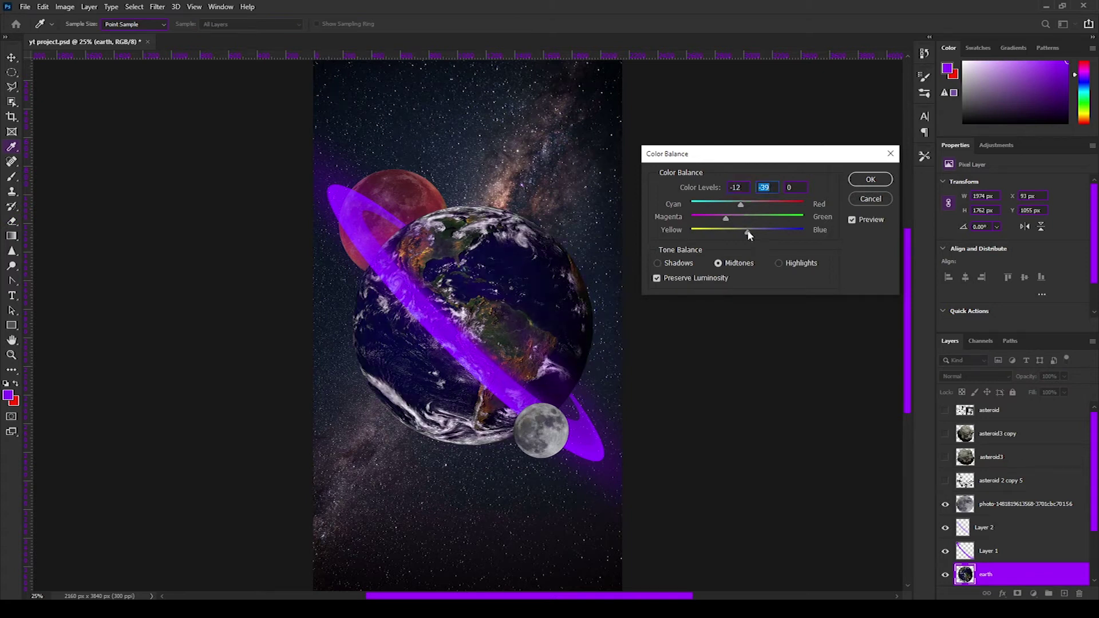
click(778, 263)
key(ctrl+1)
drag(750, 231, 775, 236)
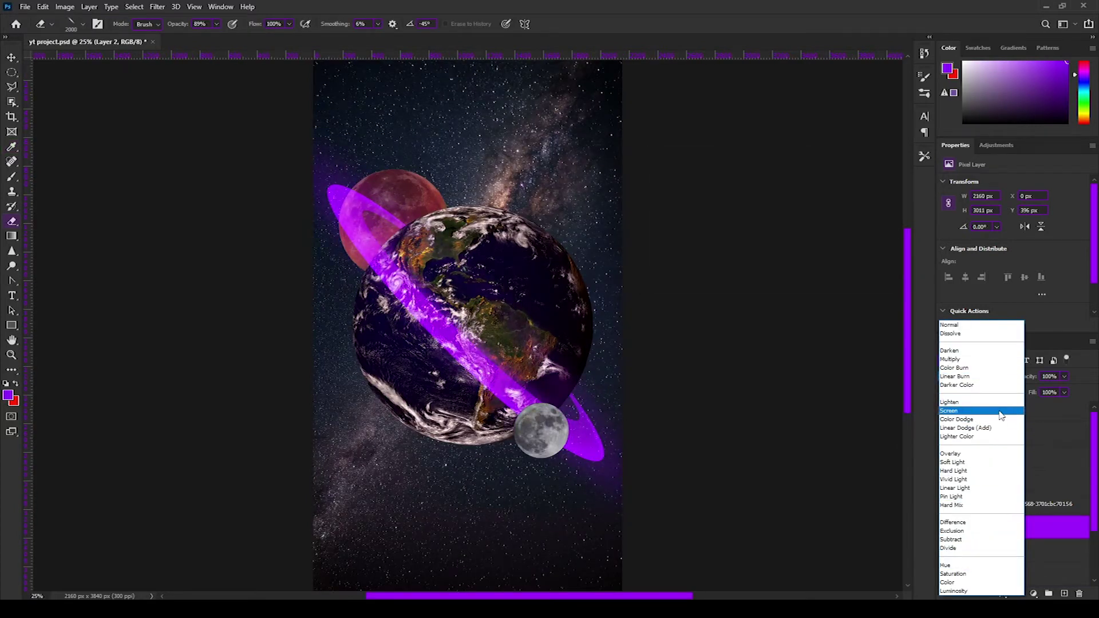
Keep the glow layer Normal, then give the moon Hue/Saturation and Color Balance adjustments
click(981, 331)
click(1033, 594)
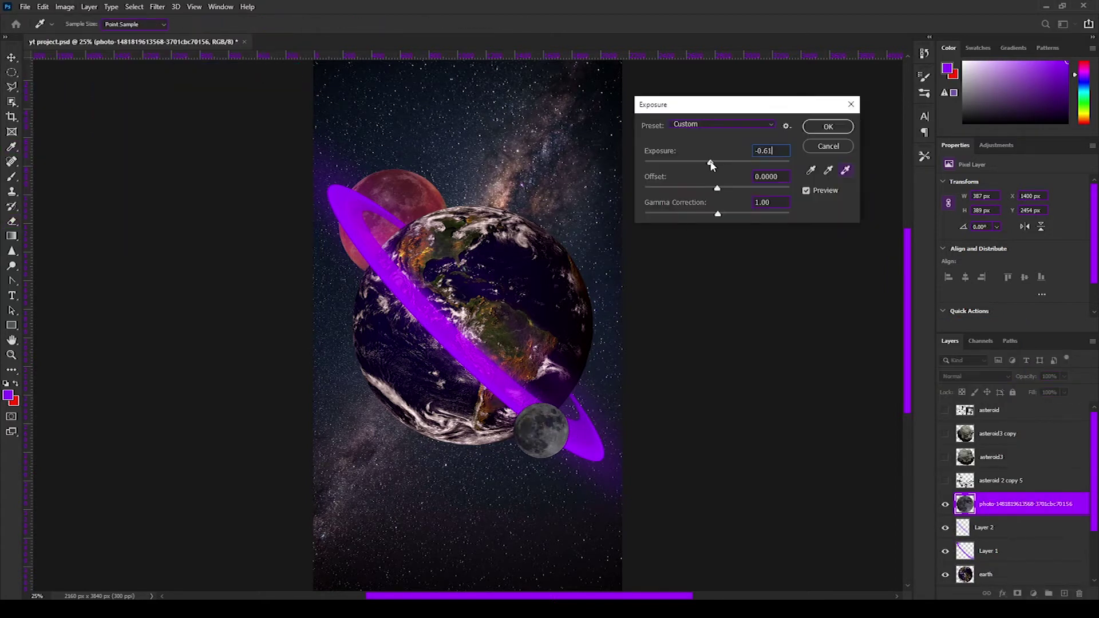
click(1040, 483)
mouse_move(1014, 227)
mouse_down()
mouse_move(1044, 228)
mouse_move(983, 224)
mouse_up()
click(1017, 470)
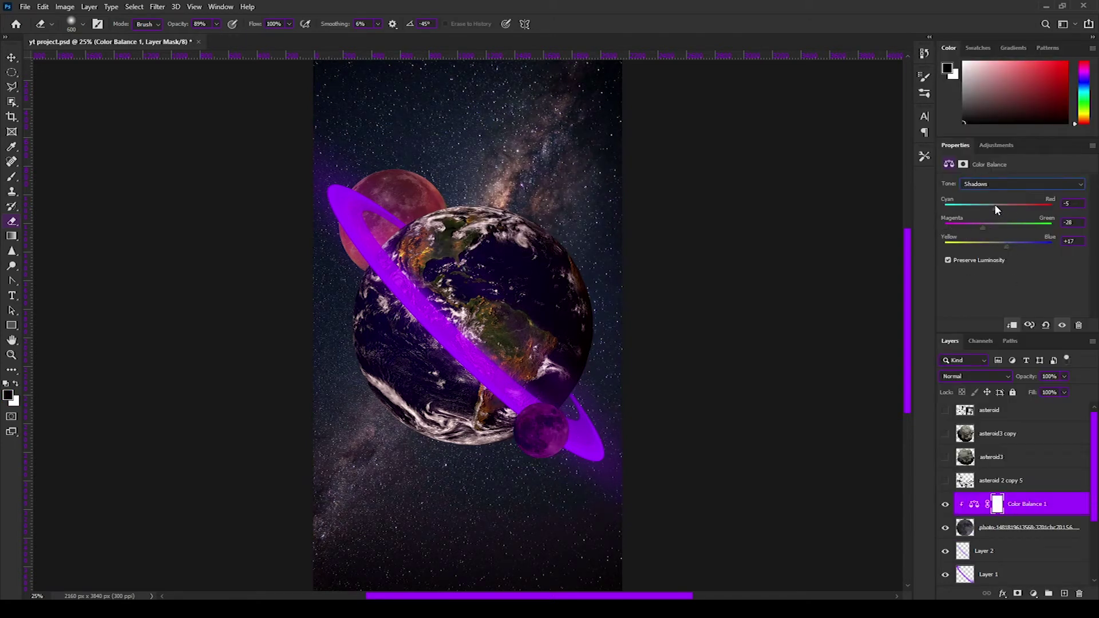
Invert the Color Balance mask and paint the purple tint onto the moon's top
click(963, 165)
key(ctrl+i)
key(ctrl+plus)
key(b)
click(83, 23)
key(Escape)
key(bracketleft)
key(bracketleft)
key(bracketleft)
drag(519, 322, 471, 393)
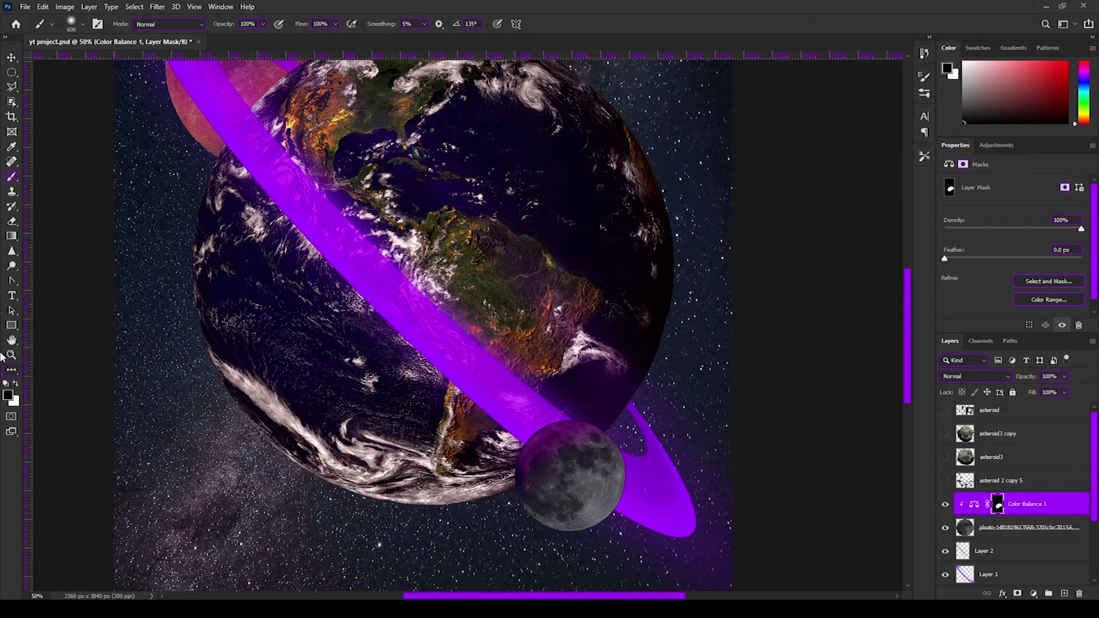
drag(570, 395, 512, 223)
Set the brush to 600 px with 88% opacity and 91% flow, swapping colours
click(83, 23)
key(Escape)
key(8)
key(8)
key(shift+9)
key(shift+1)
key(bracketleft)
key(bracketleft)
key(bracketleft)
key(x)
Add two moon-clipped Exposure layers at +1.87 and -2.20, each with an inverted mask
click(1034, 594)
click(1048, 395)
drag(1014, 212, 1034, 214)
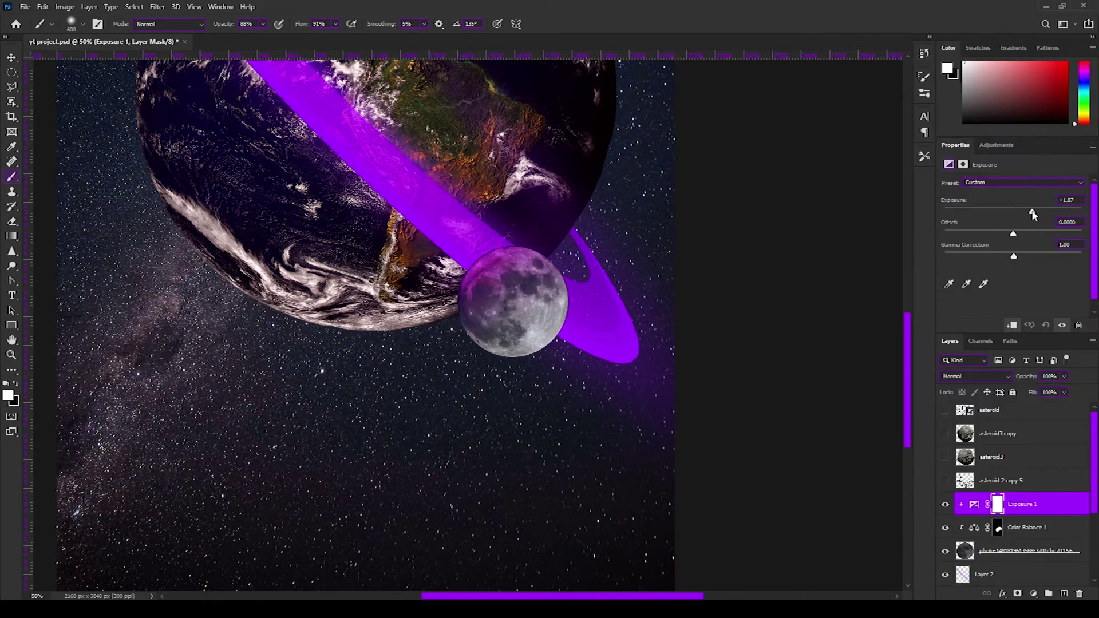
key(ctrl+i)
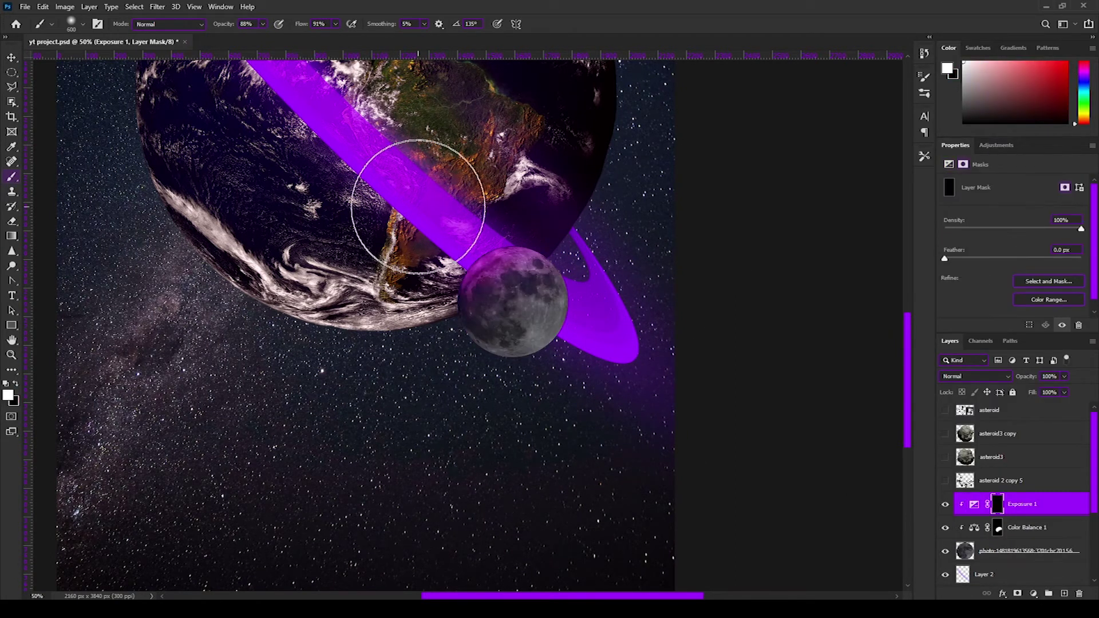
click(1034, 594)
click(1037, 473)
drag(1014, 212, 991, 212)
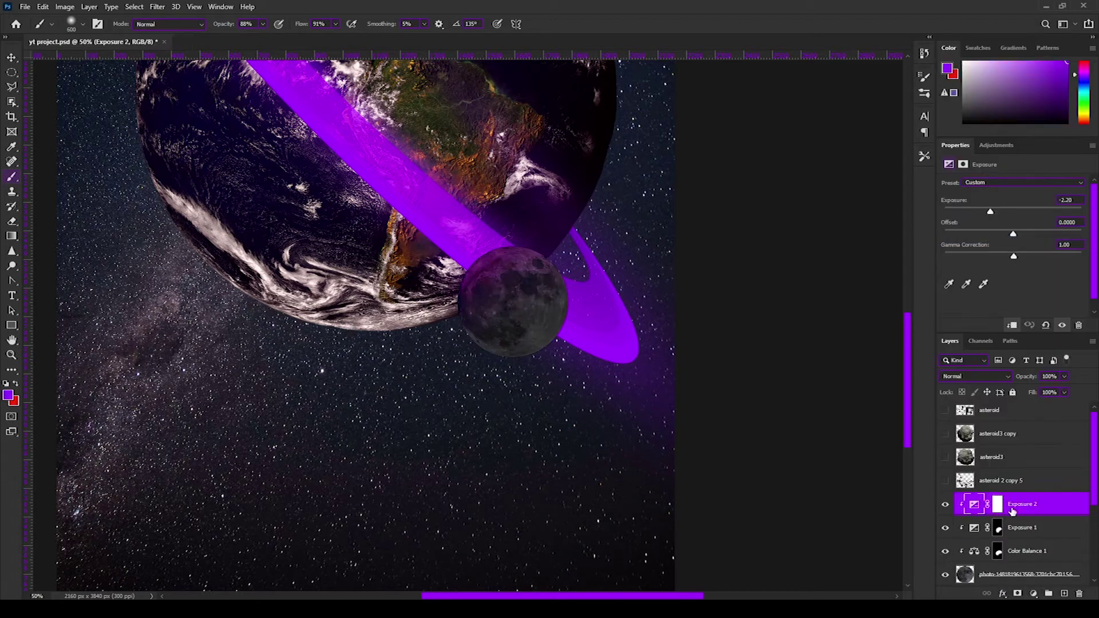
key(ctrl+i)
Add an unclipped new layer and move it below the moon
click(1065, 594)
right_click(993, 484)
click(994, 215)
key(ctrl+bracketleft)
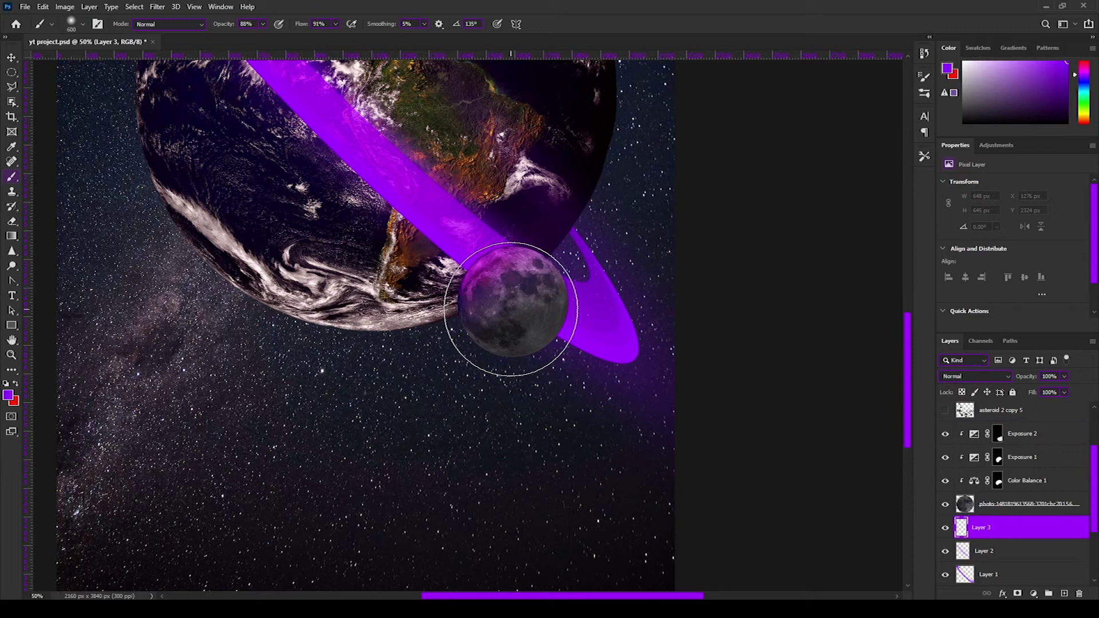
key(ctrl+minus)
key(alt+bracketleft)
key(alt+bracketleft)
key(alt+bracketleft)
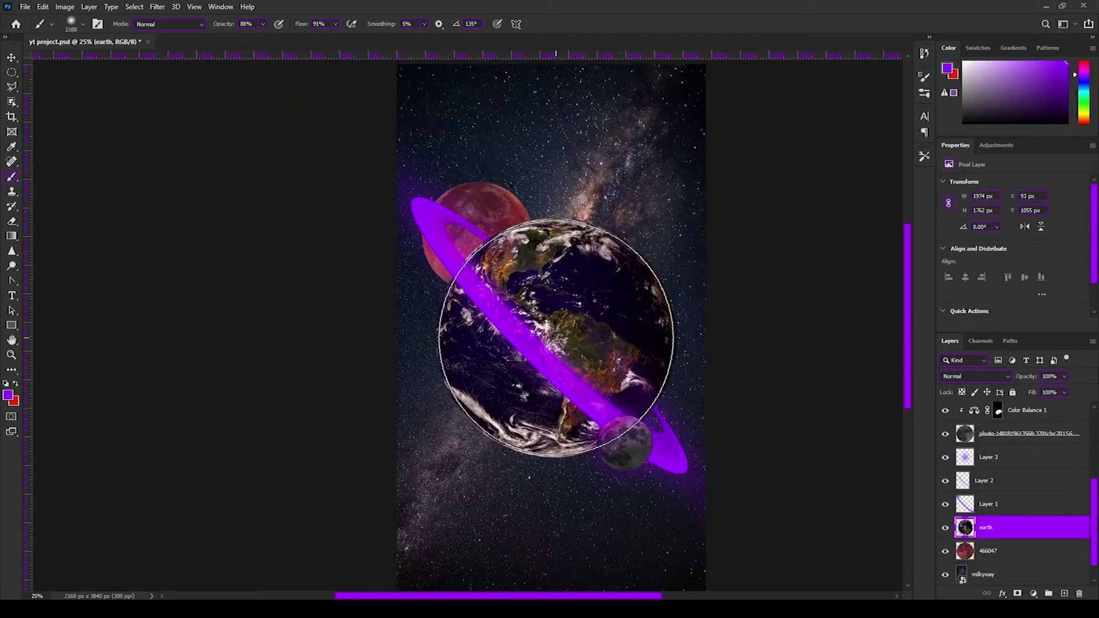
Add a new layer beneath the Earth and paint a soft purple glow around it
ctrl+click(1064, 594)
key(bracketleft)
key(bracketleft)
key(bracketleft)
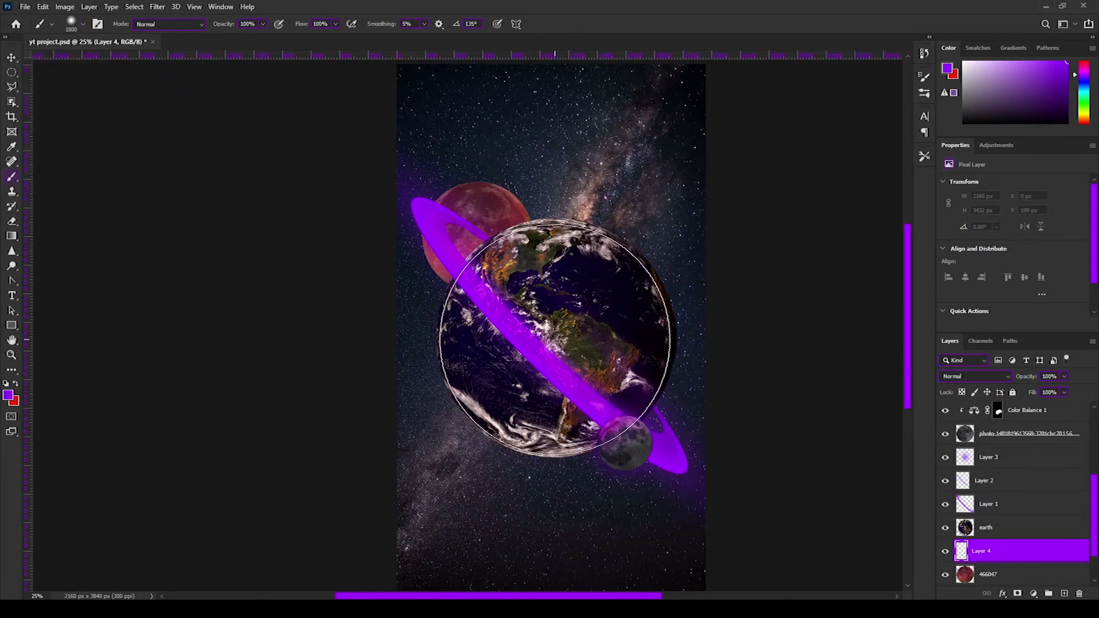
click(6, 384)
alt+click(555, 352)
click(554, 355)
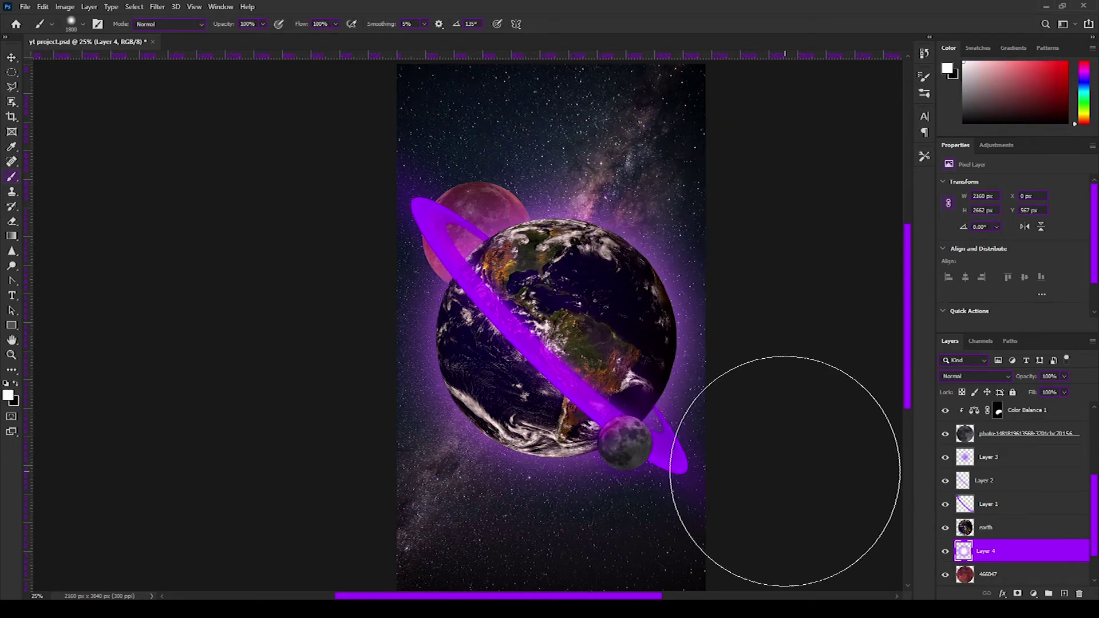
click(65, 6)
click(229, 129)
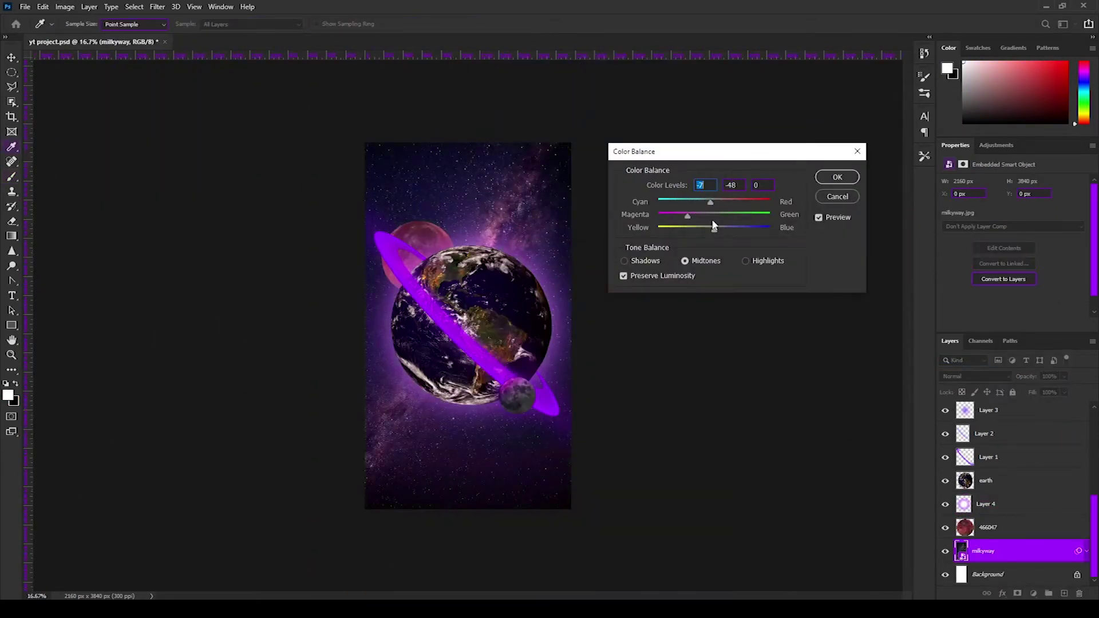
Apply Color Balance and Brightness/Contrast to the milkyway background layer
click(836, 181)
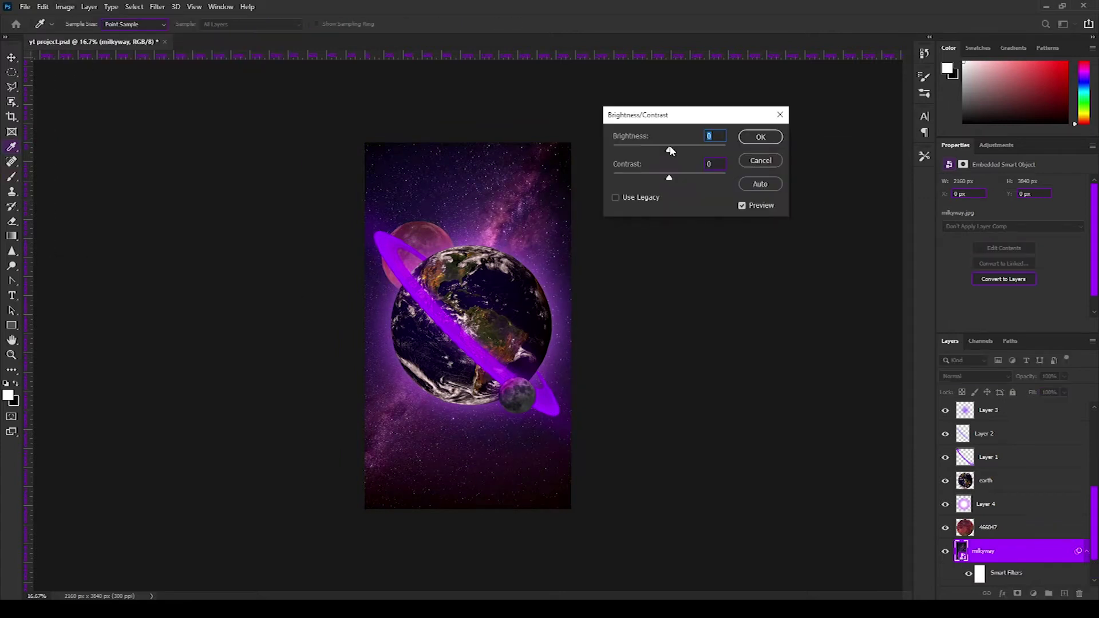
click(761, 136)
right_click(1008, 551)
click(970, 245)
Raise the Earth layer's brightness to 41 with Brightness/Contrast
click(984, 481)
click(64, 6)
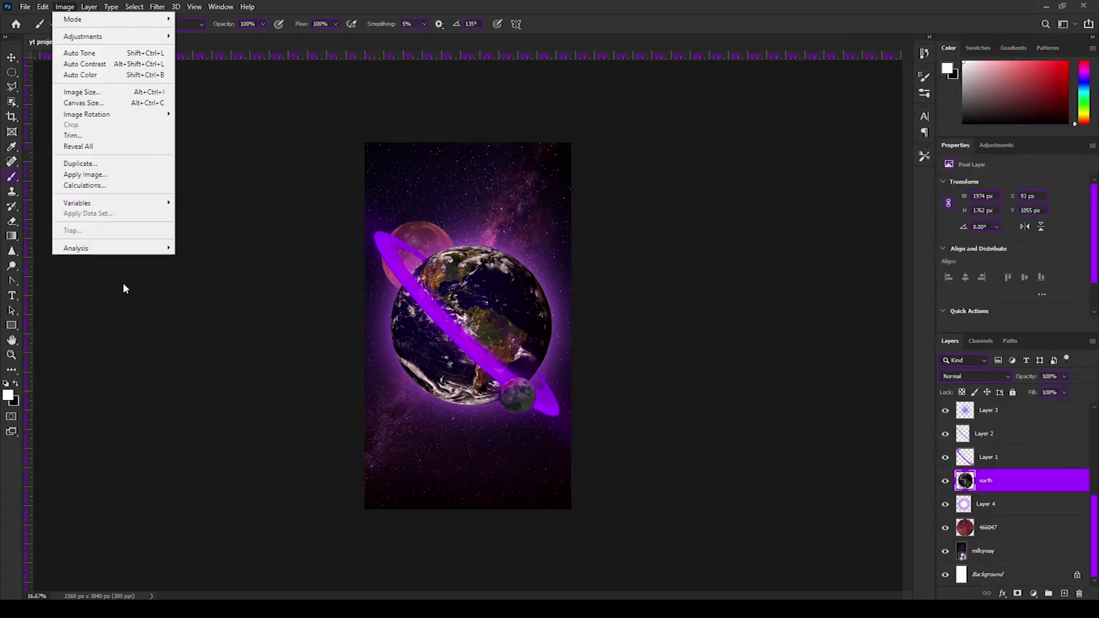
click(221, 35)
drag(751, 156, 766, 162)
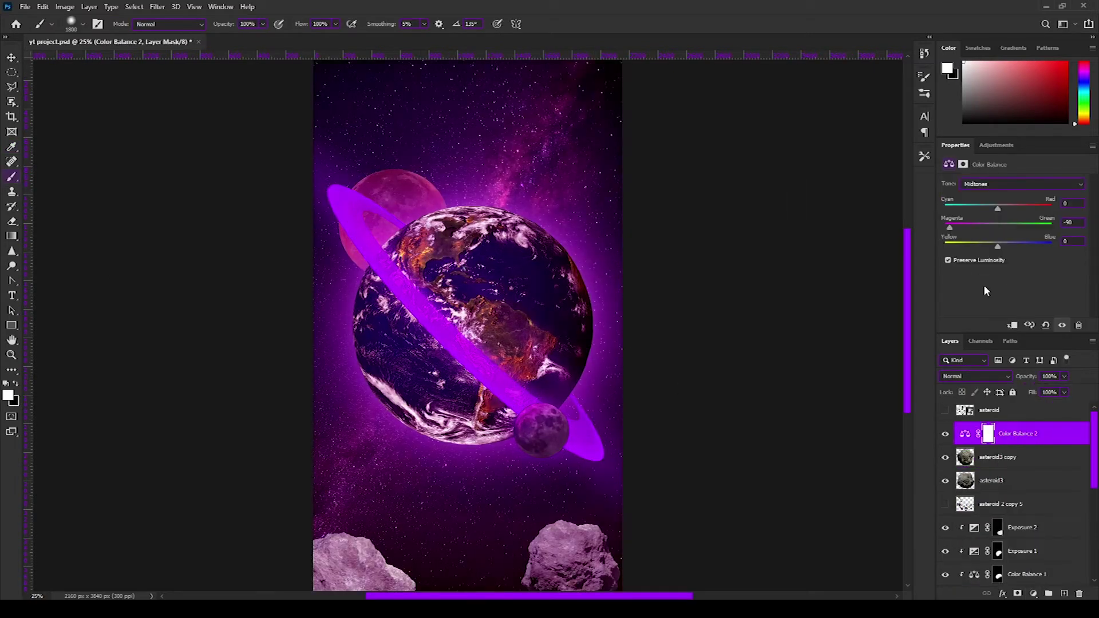
Paint the pink tint onto the left asteroid and delete the Hue/Saturation 1 layer
drag(358, 354, 386, 398)
click(992, 481)
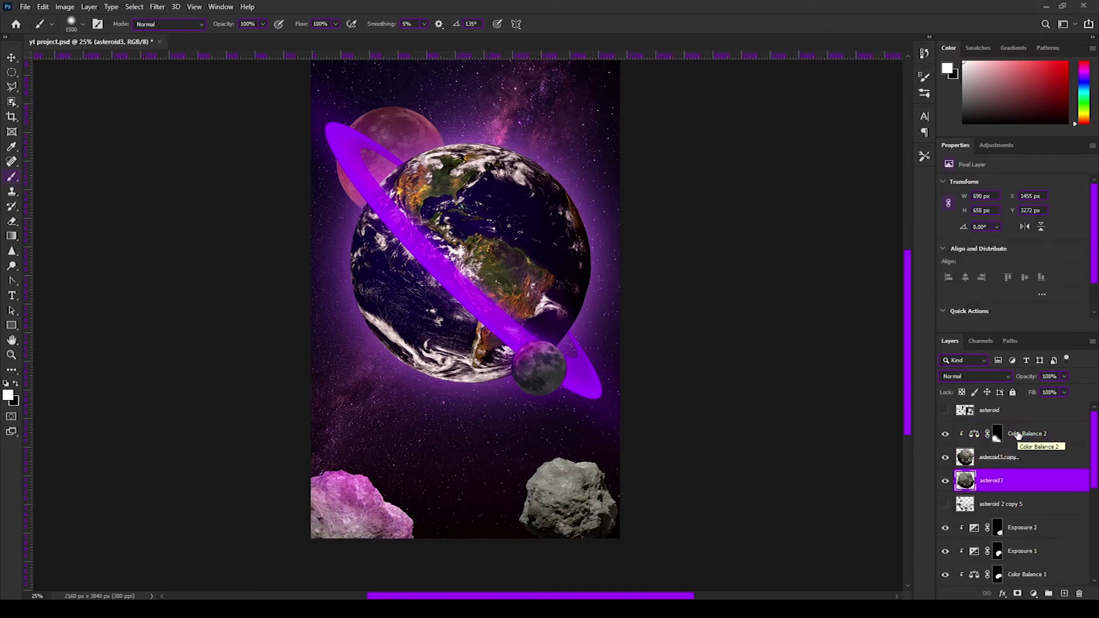
drag(995, 228, 1058, 227)
key(Delete)
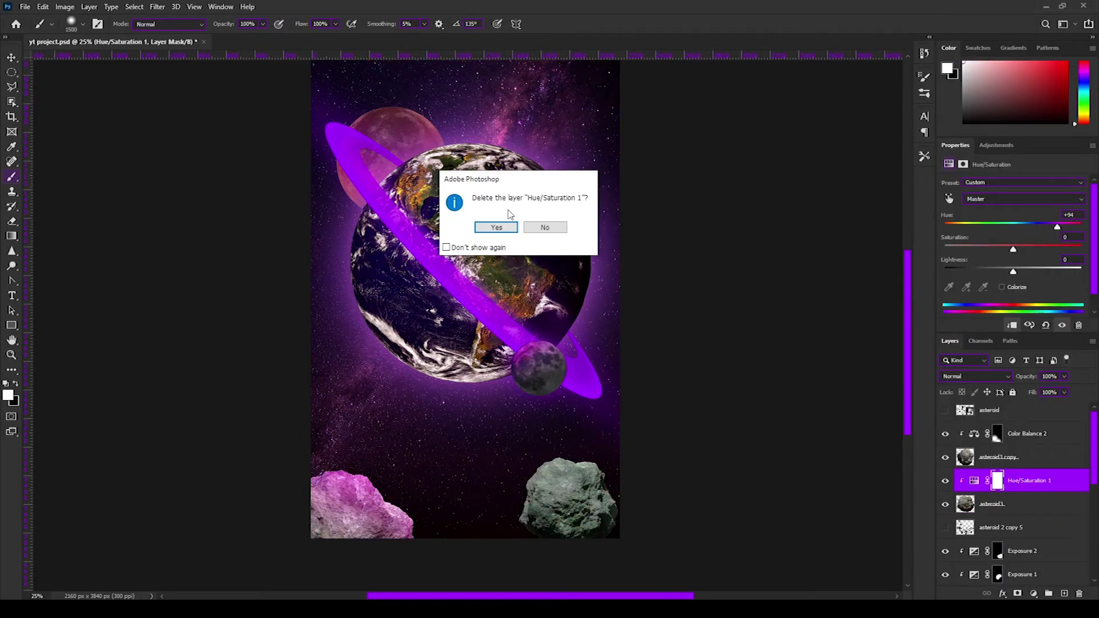
click(497, 227)
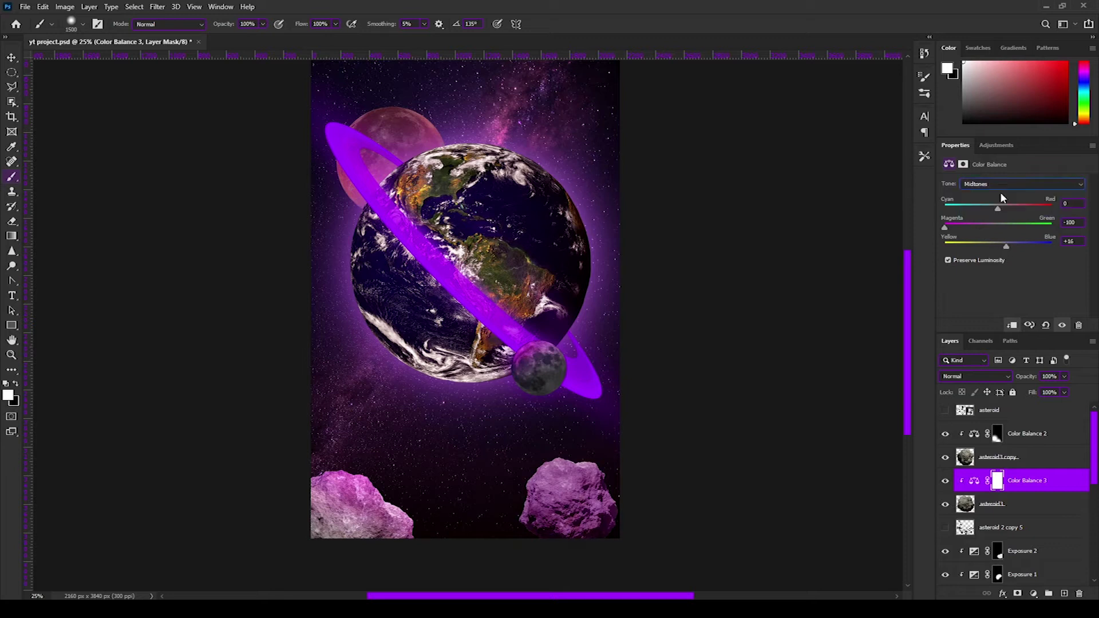
Invert the Color Balance 3 mask and paint the pink tint over the right asteroid
click(997, 481)
key(ctrl+i)
key(bracketleft)
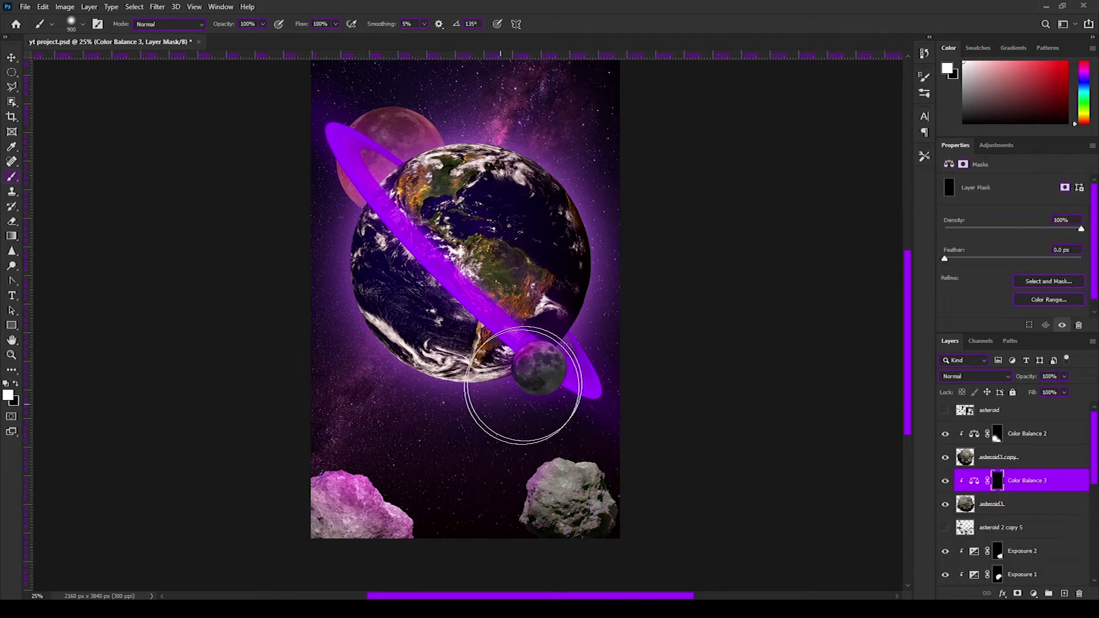
drag(532, 481, 579, 499)
Add an asteroid-clipped Exposure layer at +1.09 with an inverted mask
click(1034, 594)
click(985, 433)
drag(1013, 212, 1025, 211)
key(ctrl+i)
scroll(559, 509, up, 5)
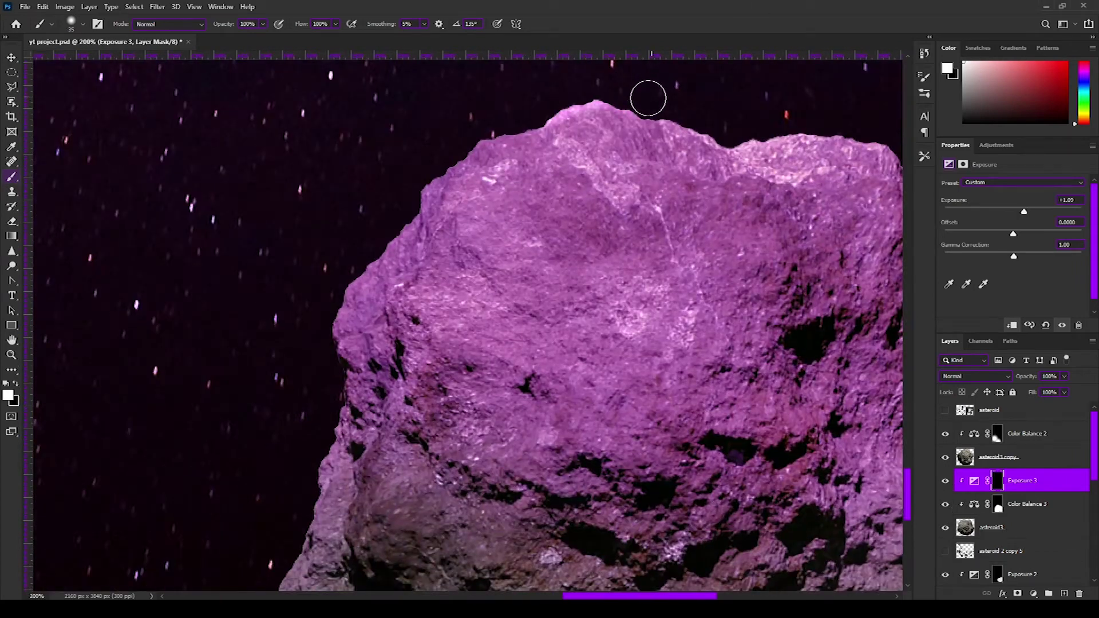
scroll(423, 237, left, 3)
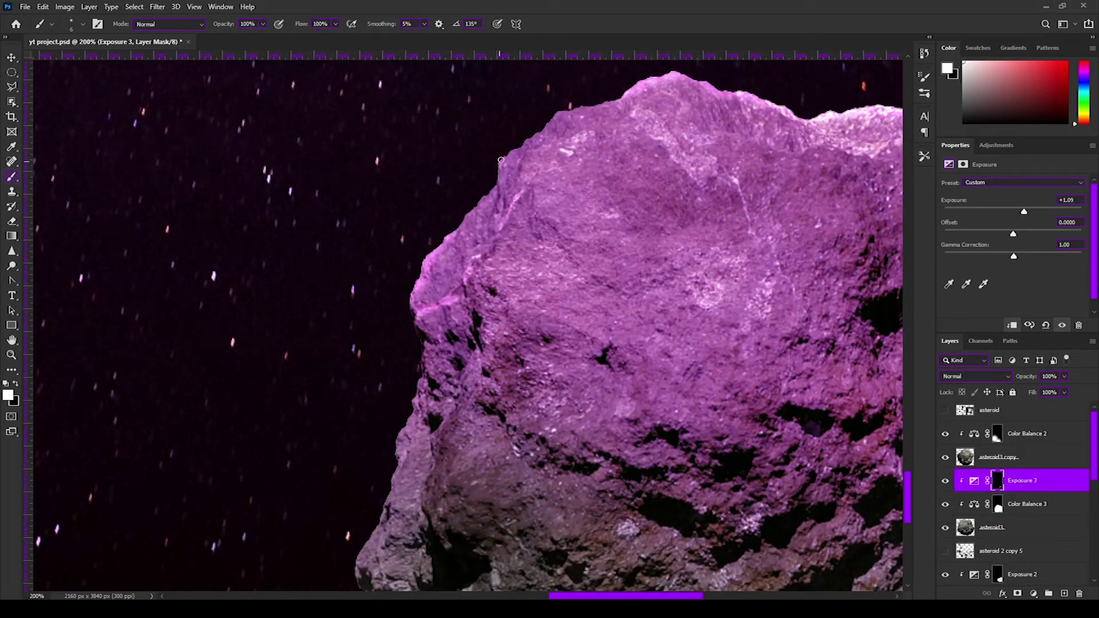
scroll(448, 223, right, 8)
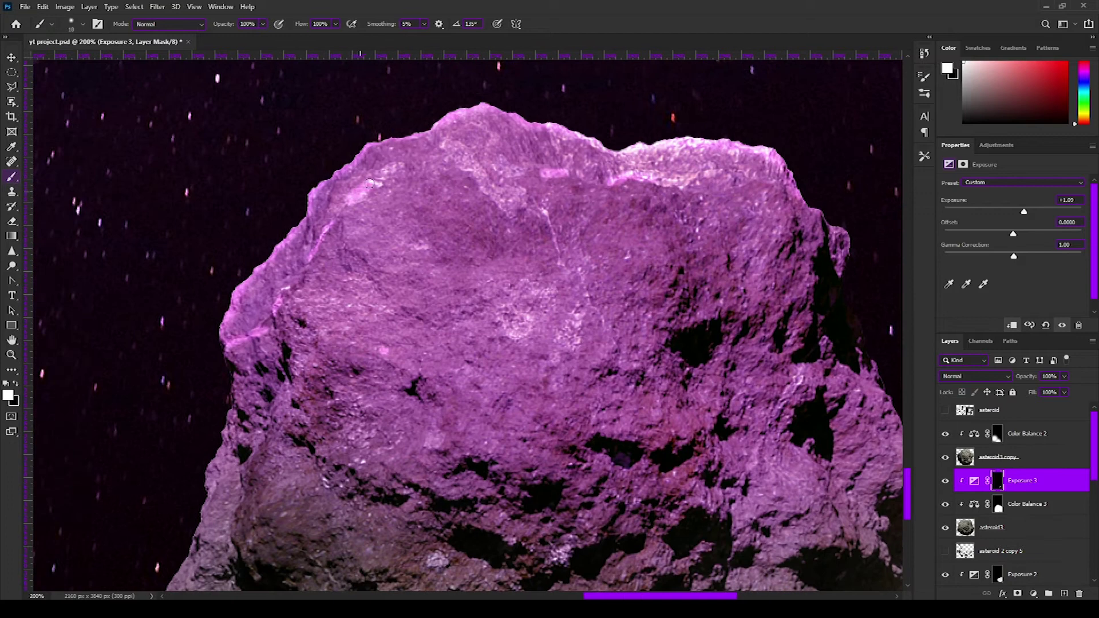
Add a Brightness/Contrast layer, then delete the Brightness/Contrast 1 layer
key(e)
scroll(383, 201, down, 5)
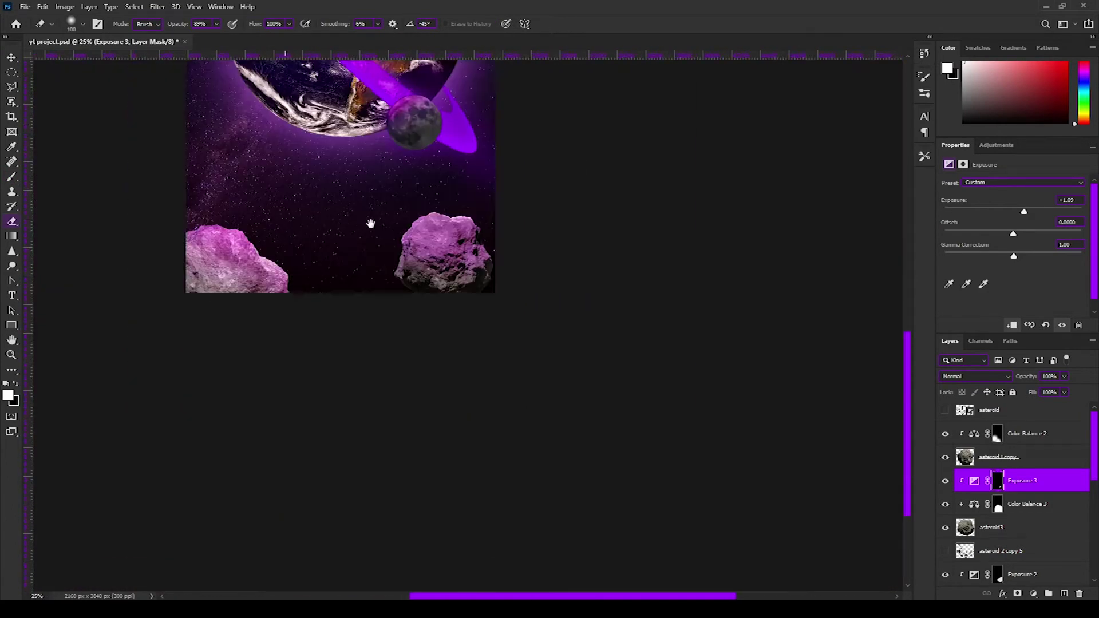
scroll(383, 200, up, 1)
click(1034, 594)
click(1013, 403)
right_click(1025, 480)
click(990, 67)
Add a magenta Solid Color fill clipped to the asteroid in Color Burn mode, masked black
click(1033, 594)
click(1048, 309)
click(788, 147)
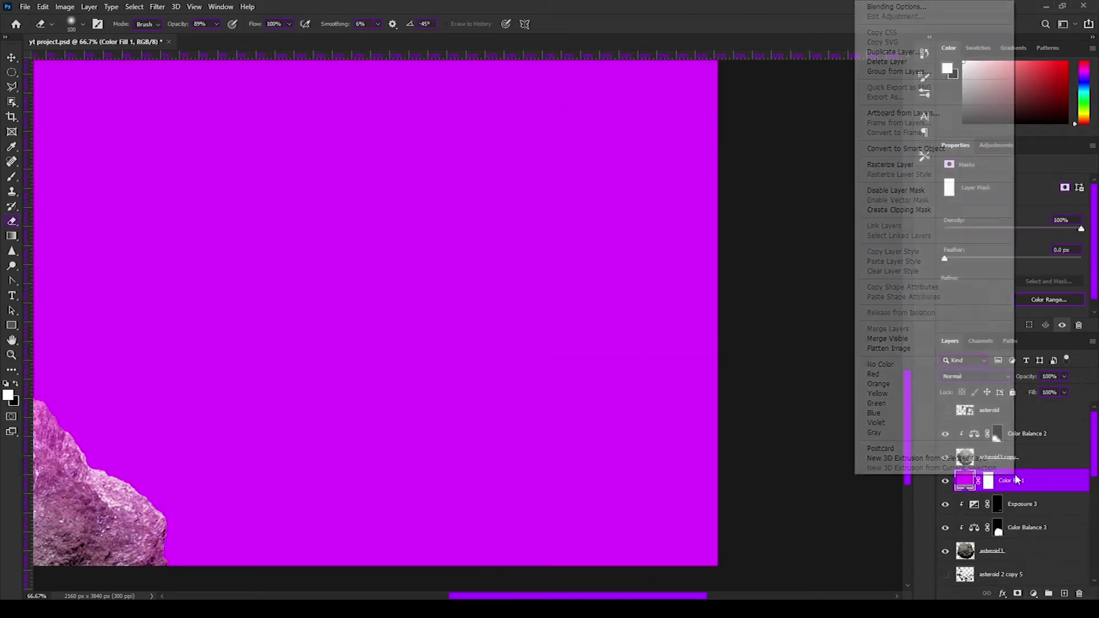
key(ctrl+alt+g)
click(973, 376)
click(955, 368)
Brush the magenta rim light along the right asteroid's upper edge through the mask
scroll(573, 443, up, 2)
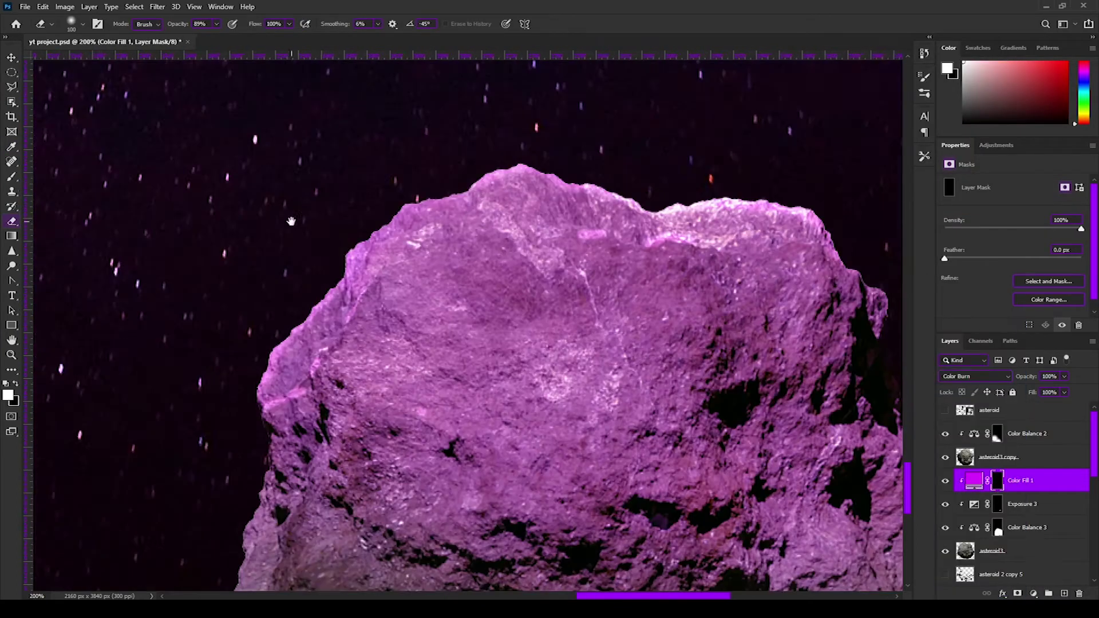
key(b)
click(410, 207)
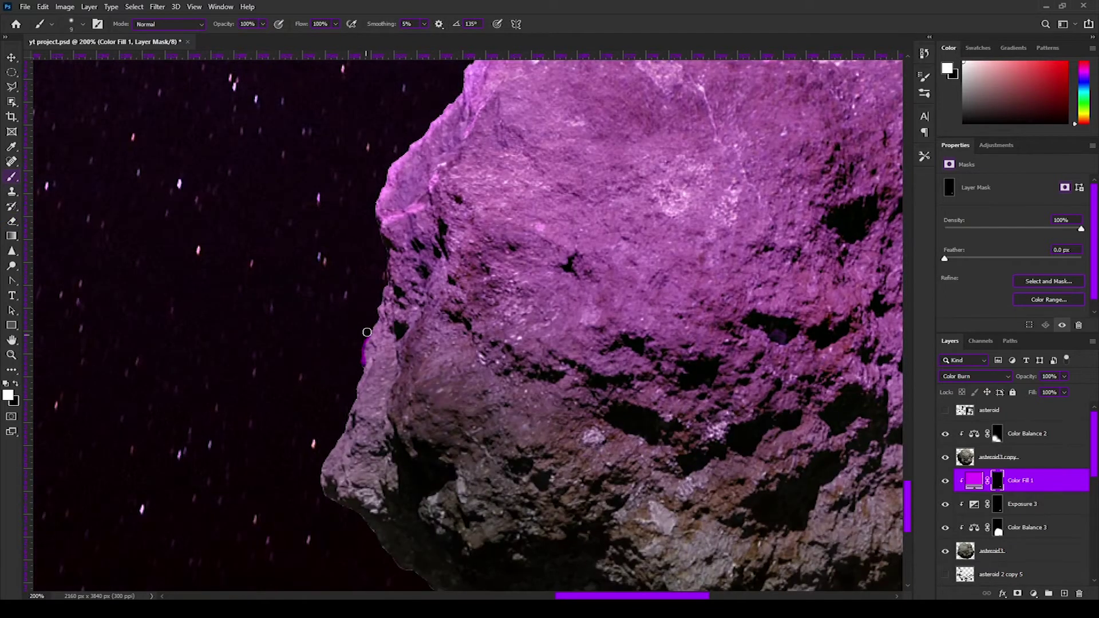
scroll(367, 332, up, 5)
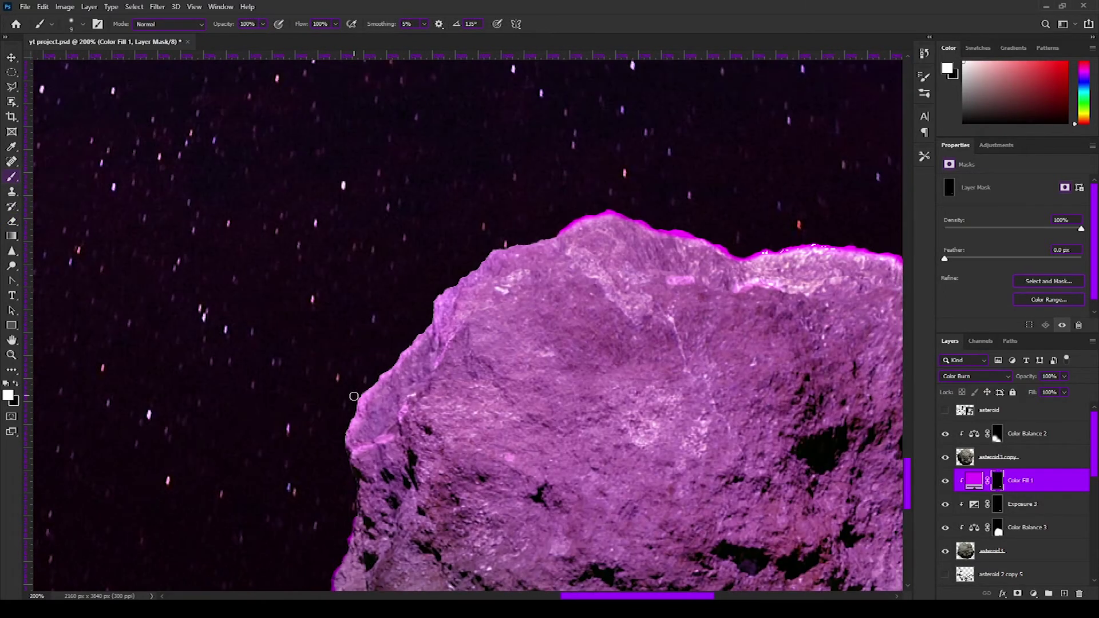
scroll(606, 264, right, 3)
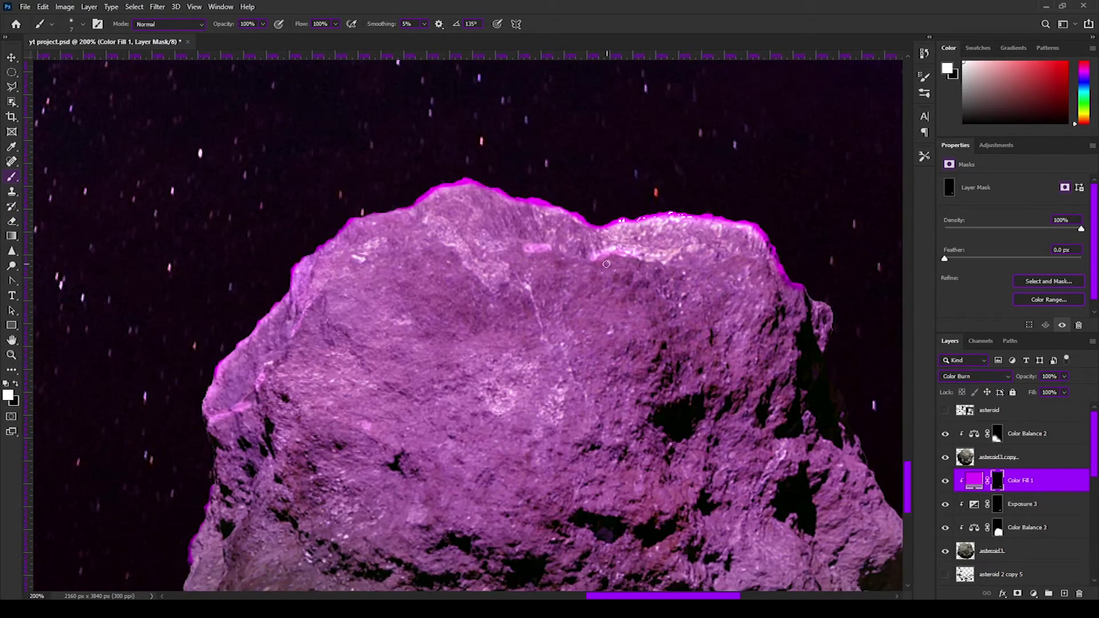
scroll(527, 299, up, 1)
scroll(527, 299, right, 1)
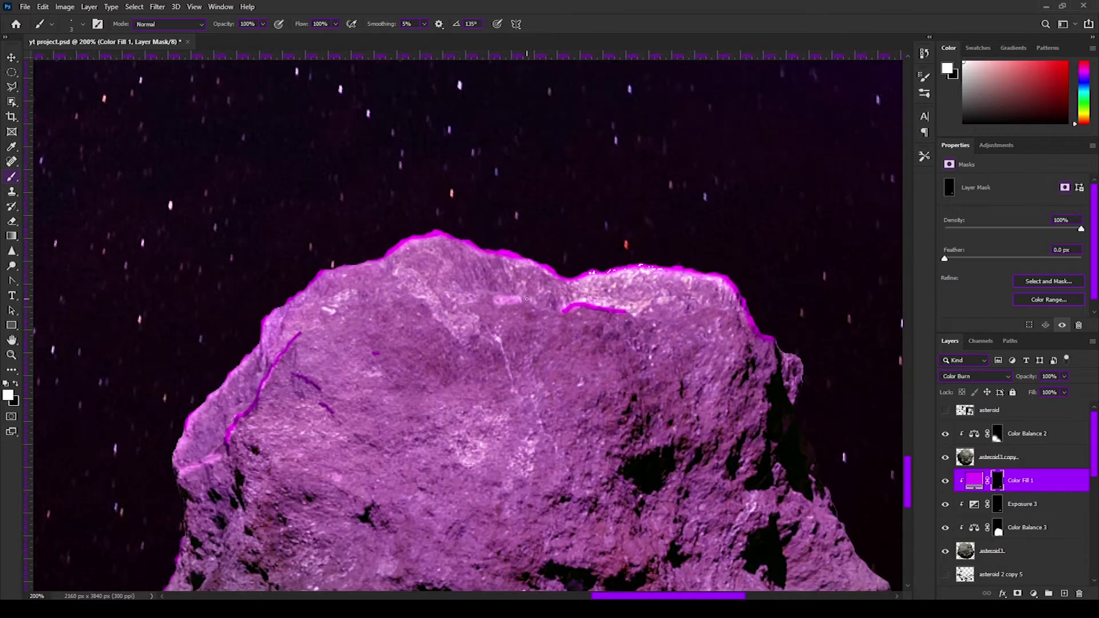
scroll(245, 375, down, 3)
scroll(245, 375, right, 3)
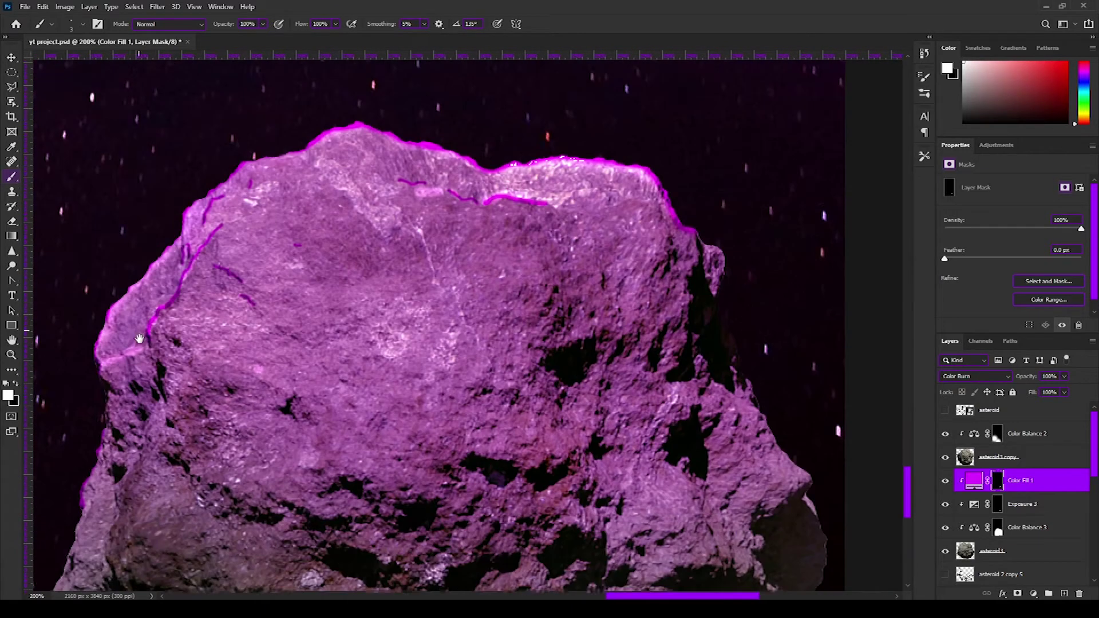
scroll(484, 155, down, 1)
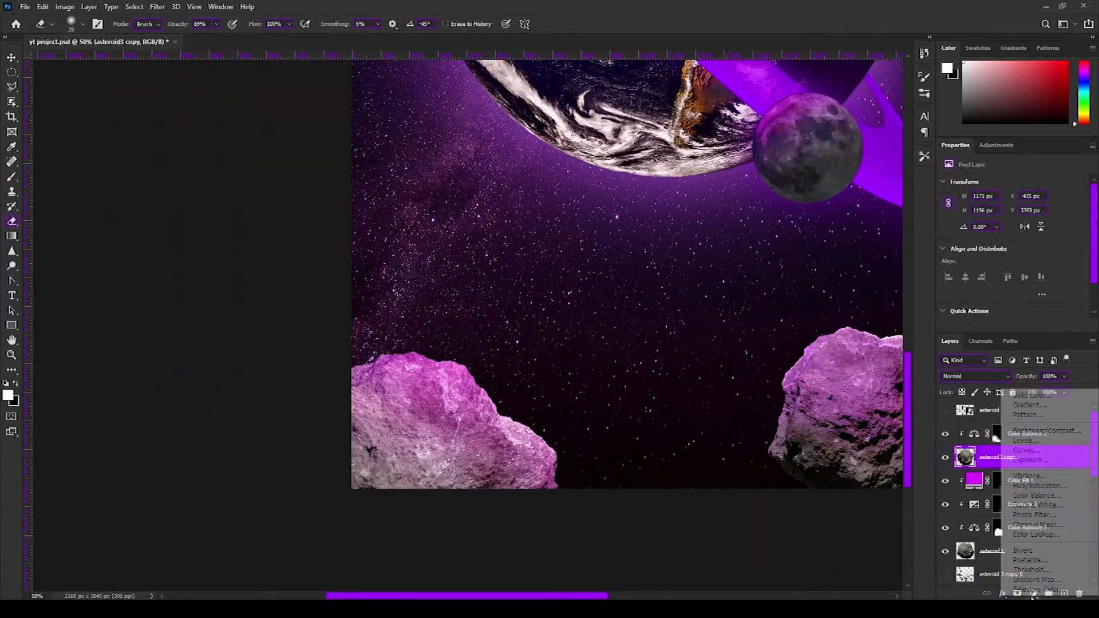
Set Exposure 4 offset to -0.0690, invert its mask, and brush in the left asteroid's right rim
drag(1013, 234, 1004, 234)
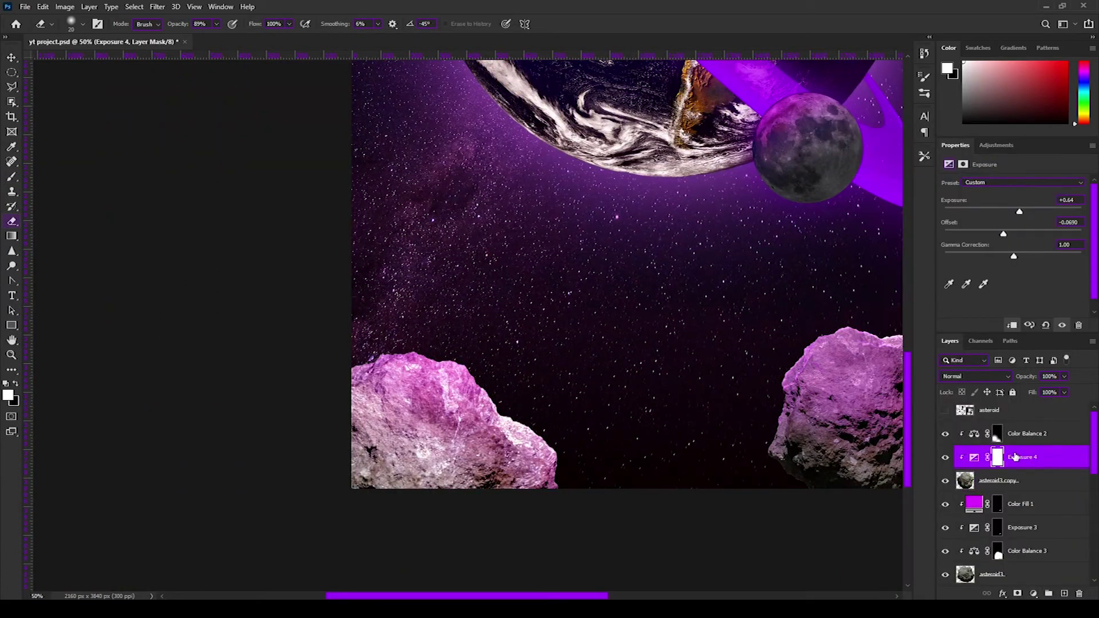
key(ctrl+i)
scroll(401, 360, up, 2)
key(b)
scroll(416, 352, down, 2)
scroll(415, 352, right, 1)
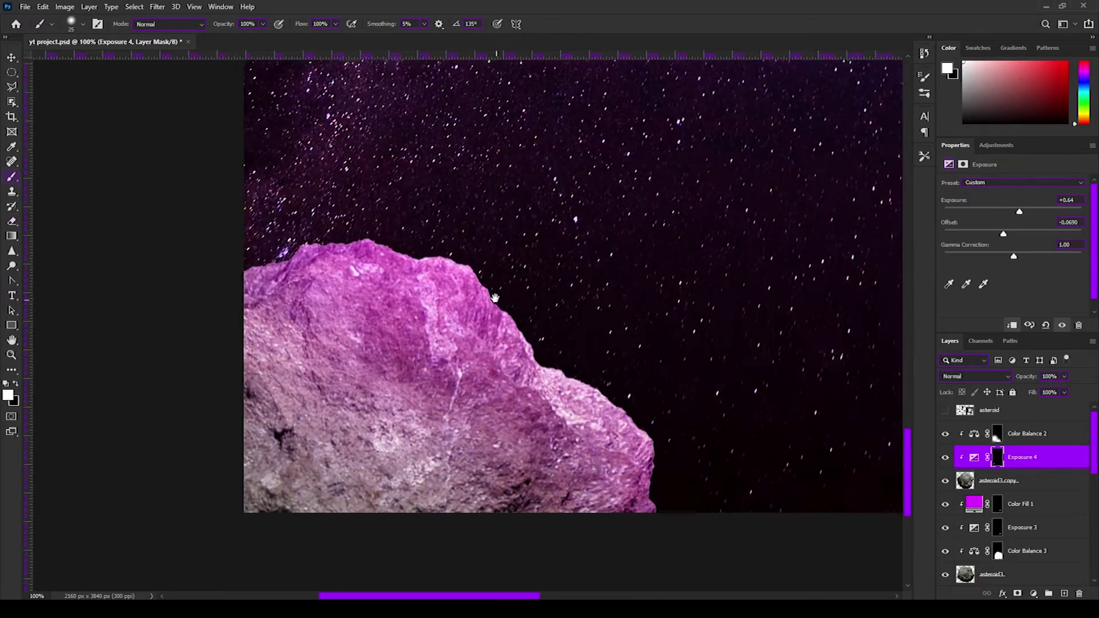
scroll(400, 318, left, 3)
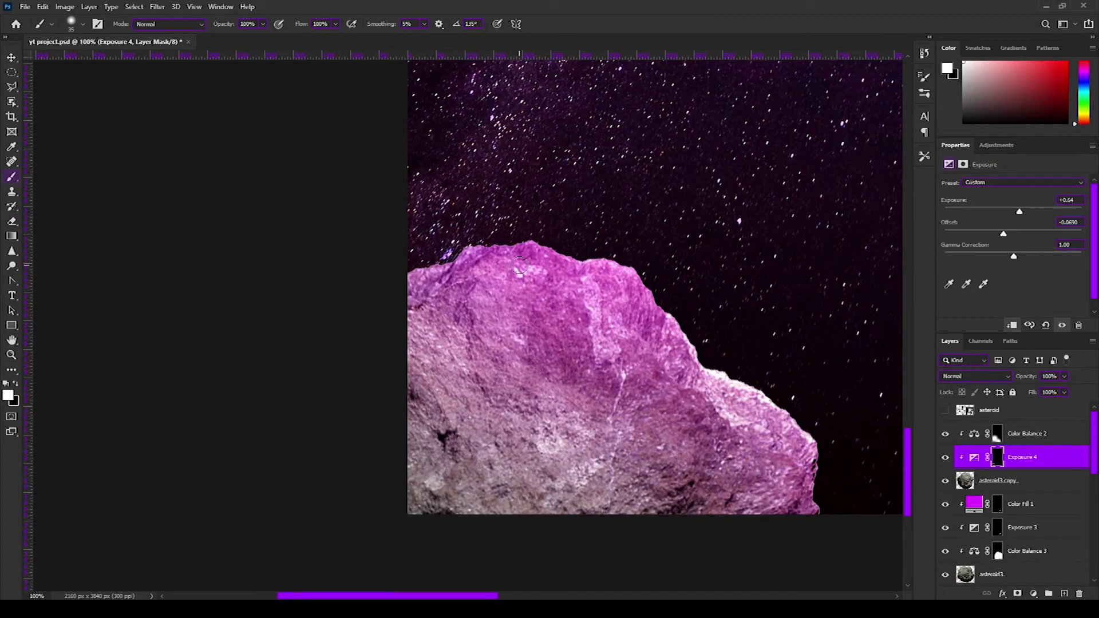
drag(659, 354, 774, 449)
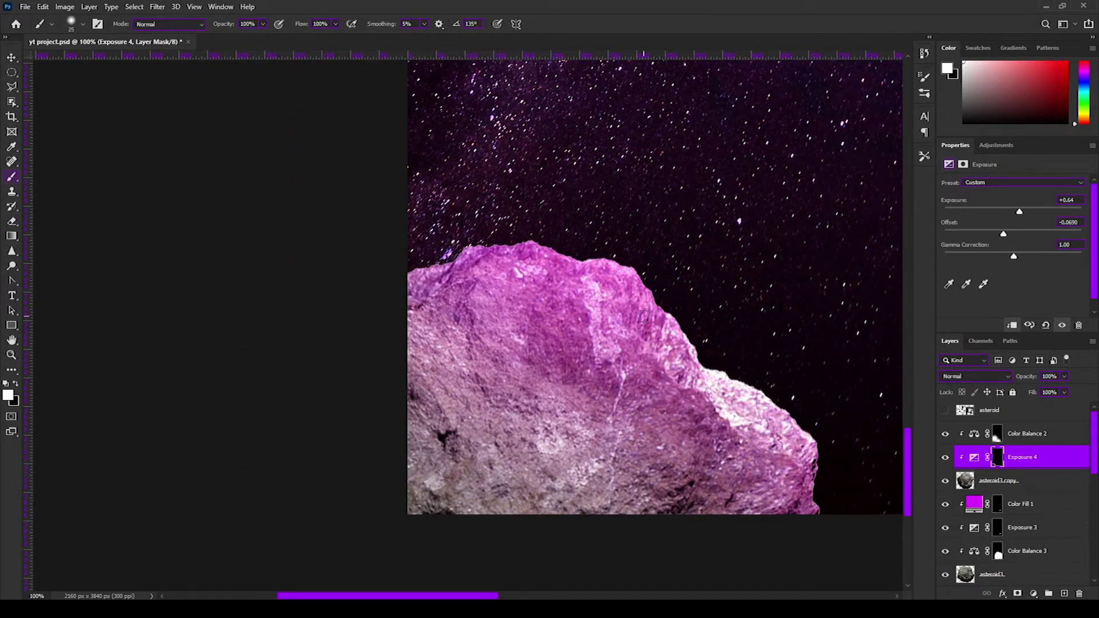
Give Exposure 5 a black mask at -2.76, then paint shadow onto both asteroid bottoms
scroll(427, 282, down, 2)
key(ctrl+j)
drag(1019, 211, 985, 211)
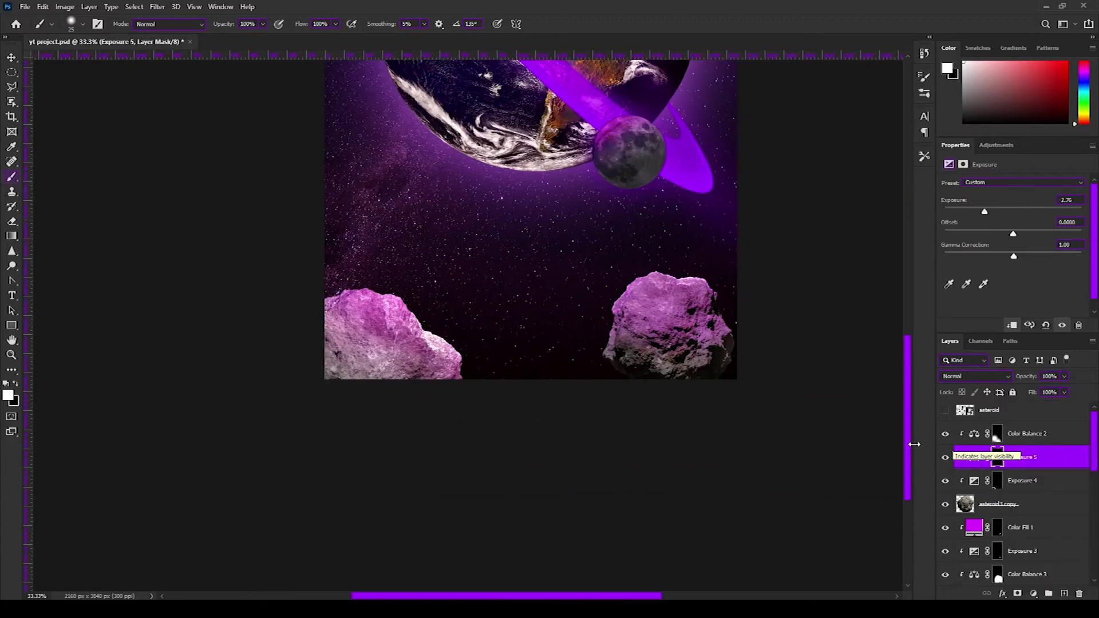
key(ctrl+BackSpace)
key(bracketright)
scroll(226, 228, up, 2)
scroll(444, 521, down, 2)
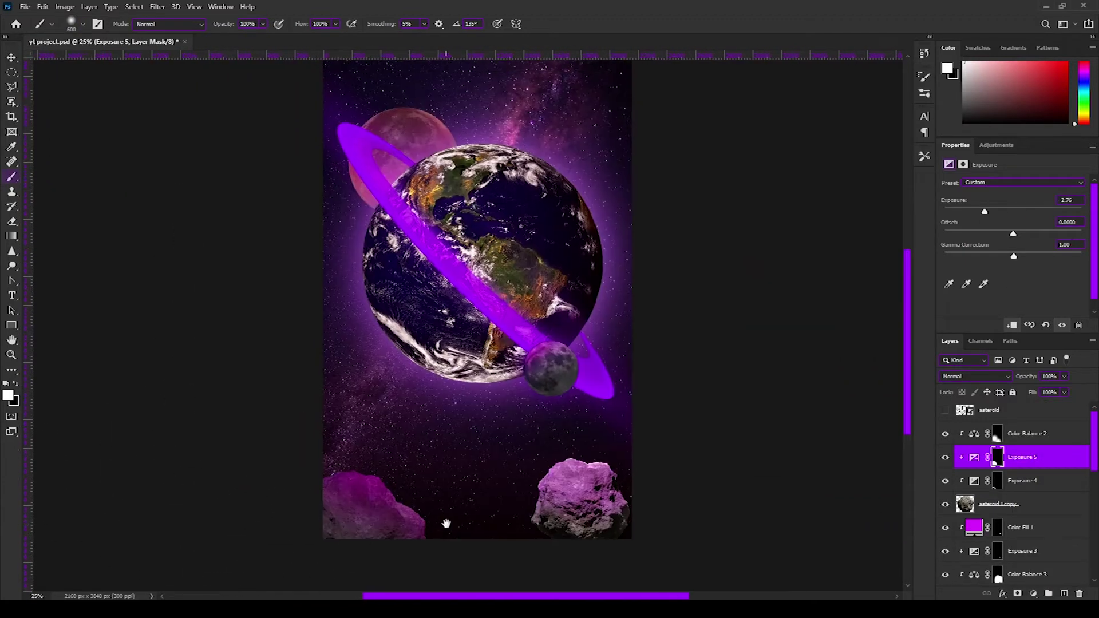
drag(302, 490, 298, 439)
key(bracketleft)
key(bracketleft)
key(bracketleft)
drag(490, 425, 461, 450)
drag(1022, 457, 1048, 573)
Set Exposure 6 to -2.32 with an 800 brush and black painting colour
drag(985, 211, 989, 211)
key(bracketright)
key(bracketright)
key(bracketright)
scroll(636, 470, left, 3)
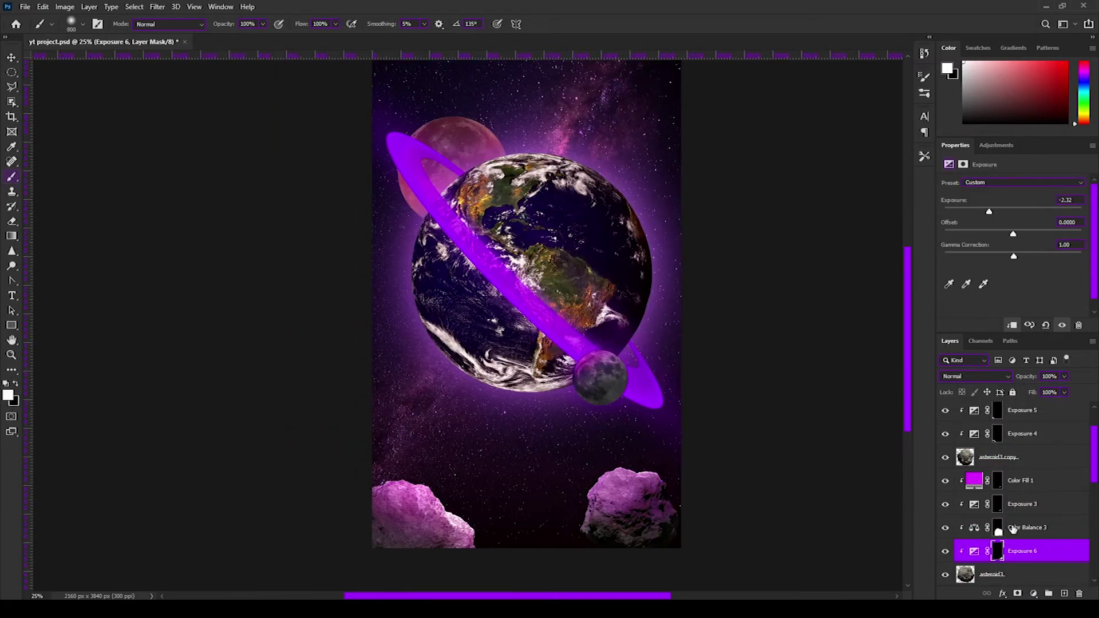
key(alt+bracketright)
key(x)
scroll(551, 386, right, 2)
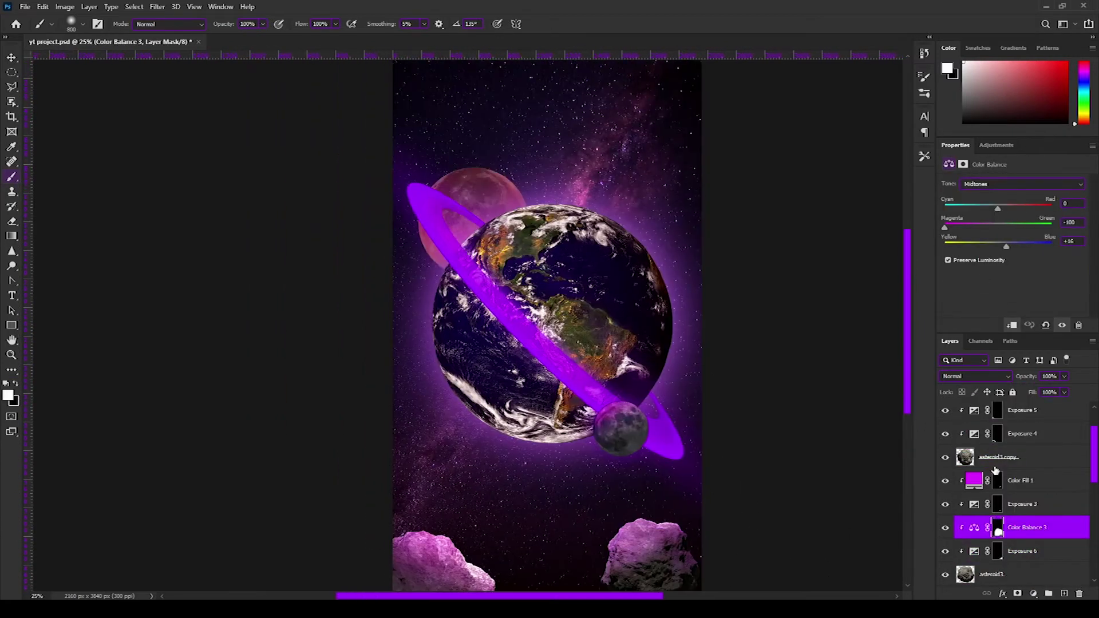
Clip Exposure 7 at -1.37 to the asteroid layer and add Color Balance 4 with an inverted mask
drag(1013, 212, 999, 212)
key(ctrl+alt+g)
click(1034, 593)
click(1031, 496)
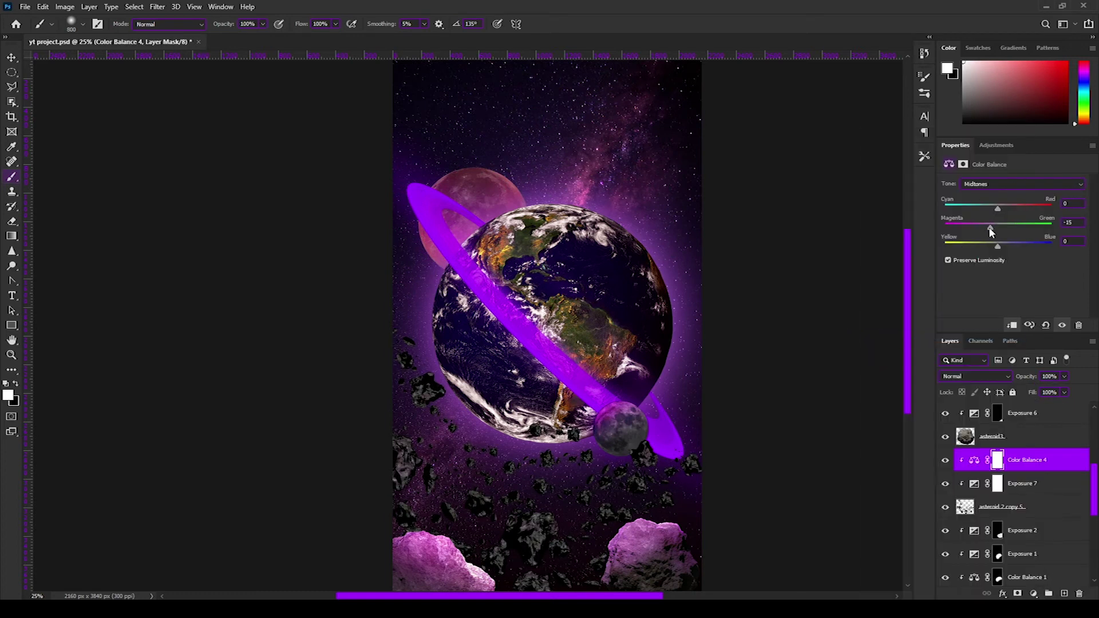
key(ctrl+i)
scroll(515, 343, up, 3)
scroll(381, 442, down, 3)
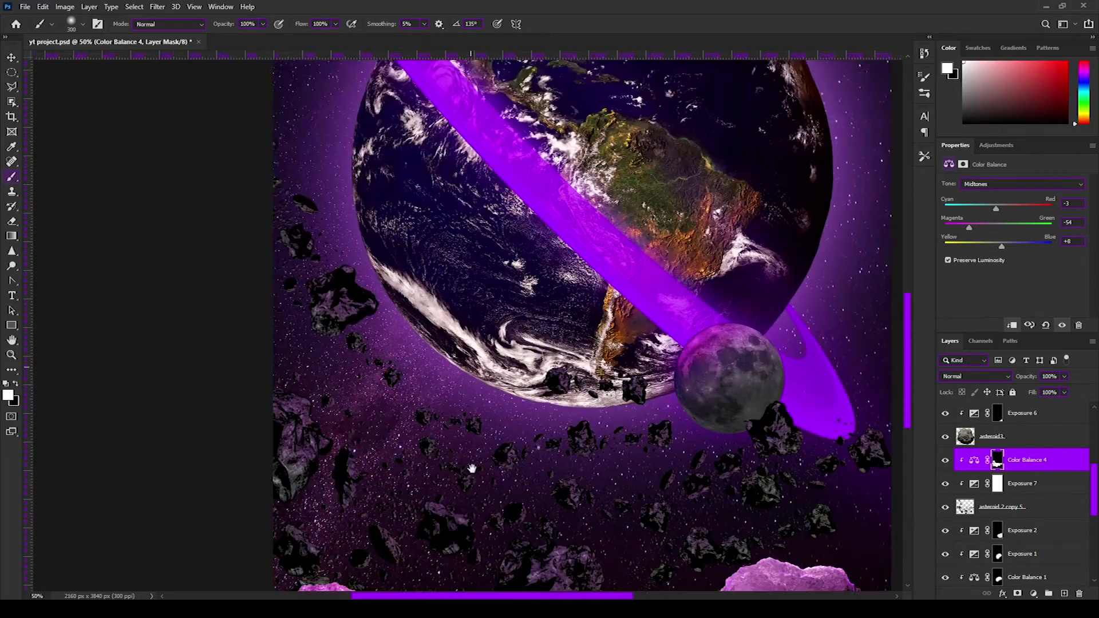
Add Exposure 8 above Color Balance 4 and a black-masked Brightness/Contrast 1 at -68 brightness, -35 contrast
click(1034, 593)
click(1031, 458)
drag(1010, 489, 1011, 458)
click(1034, 594)
click(1030, 420)
mouse_move(1012, 214)
mouse_down()
mouse_move(982, 215)
mouse_move(966, 239)
mouse_up()
click(997, 460)
key(ctrl+i)
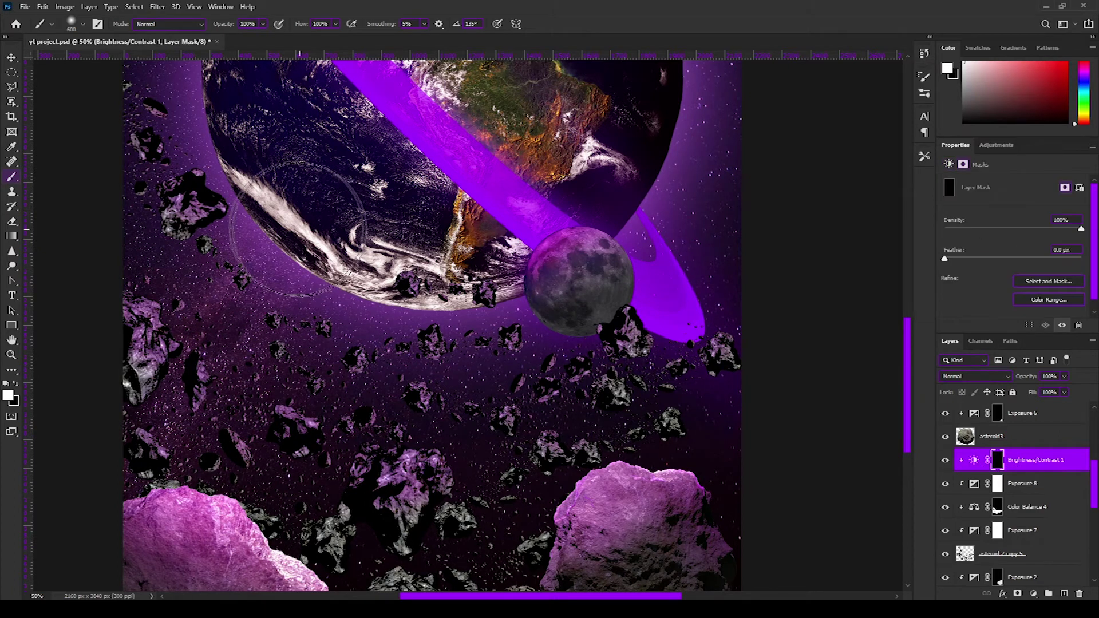
Fit the image in view, select Exposure 8, and shrink the brush for finer mask painting
scroll(587, 337, down, 5)
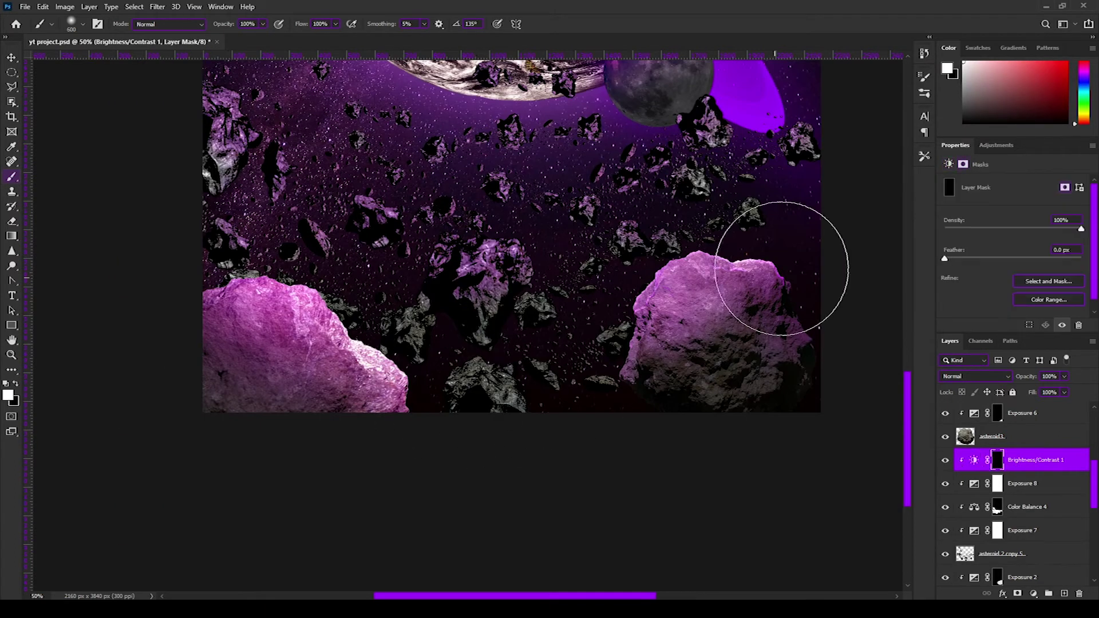
key(ctrl+0)
scroll(1023, 487, down, 1)
click(1022, 436)
scroll(501, 325, up, 3)
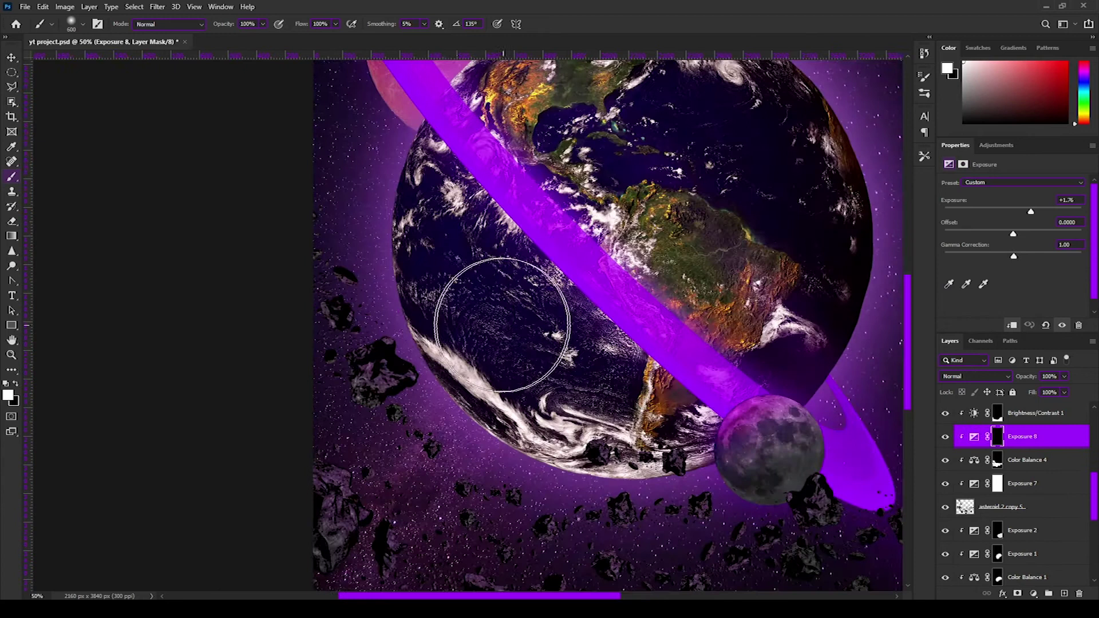
scroll(367, 302, down, 4)
scroll(613, 341, right, 4)
key(bracketleft)
key(bracketleft)
key(bracketleft)
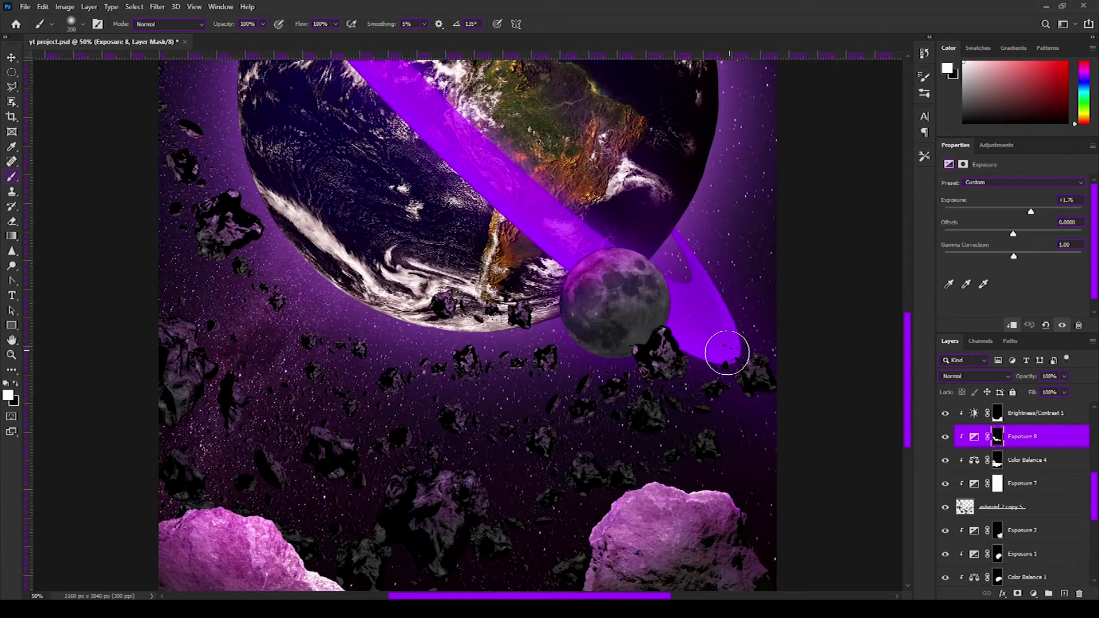
scroll(191, 319, down, 2)
scroll(544, 400, down, 2)
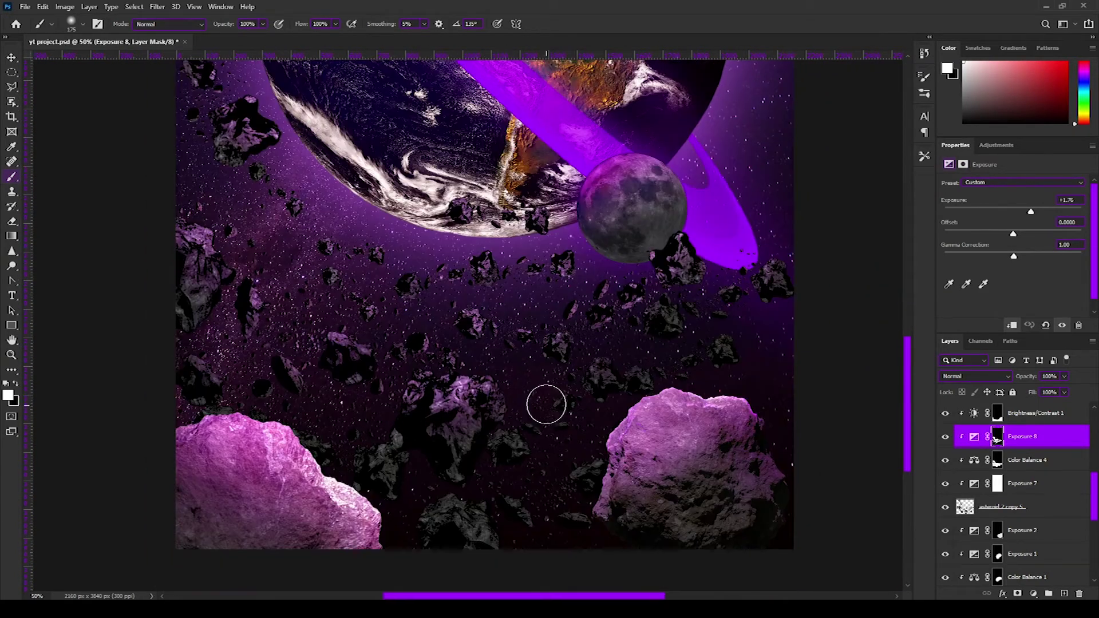
scroll(523, 515, down, 2)
scroll(985, 458, up, 3)
scroll(985, 458, down, 3)
Step down to Exposure 6, try different exposure levels, and reset its offset to zero
click(985, 460)
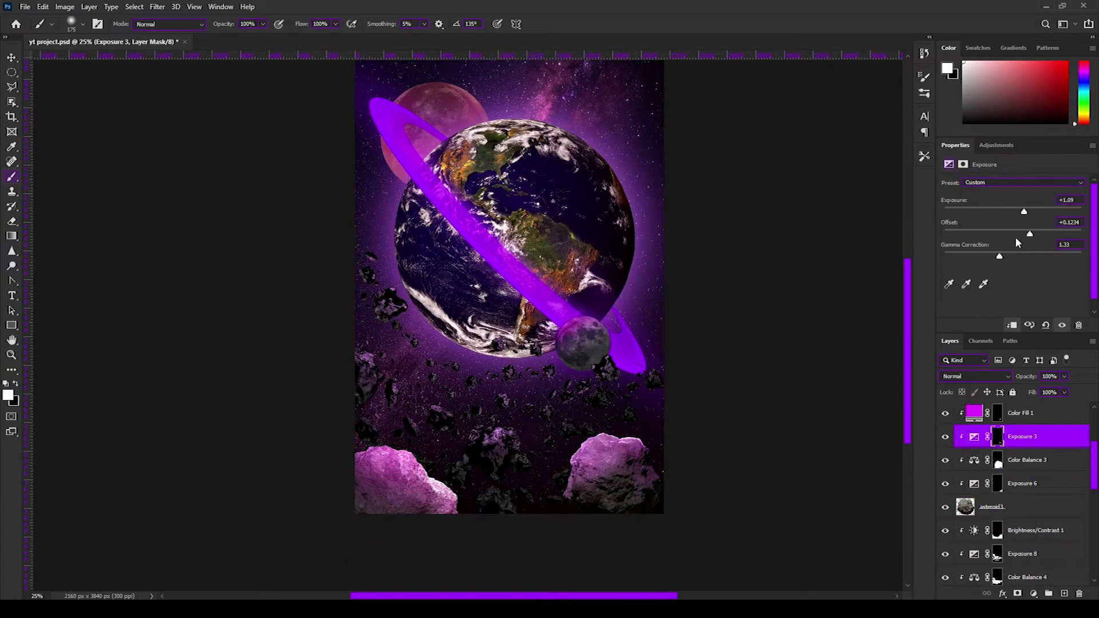
key(alt+bracketleft)
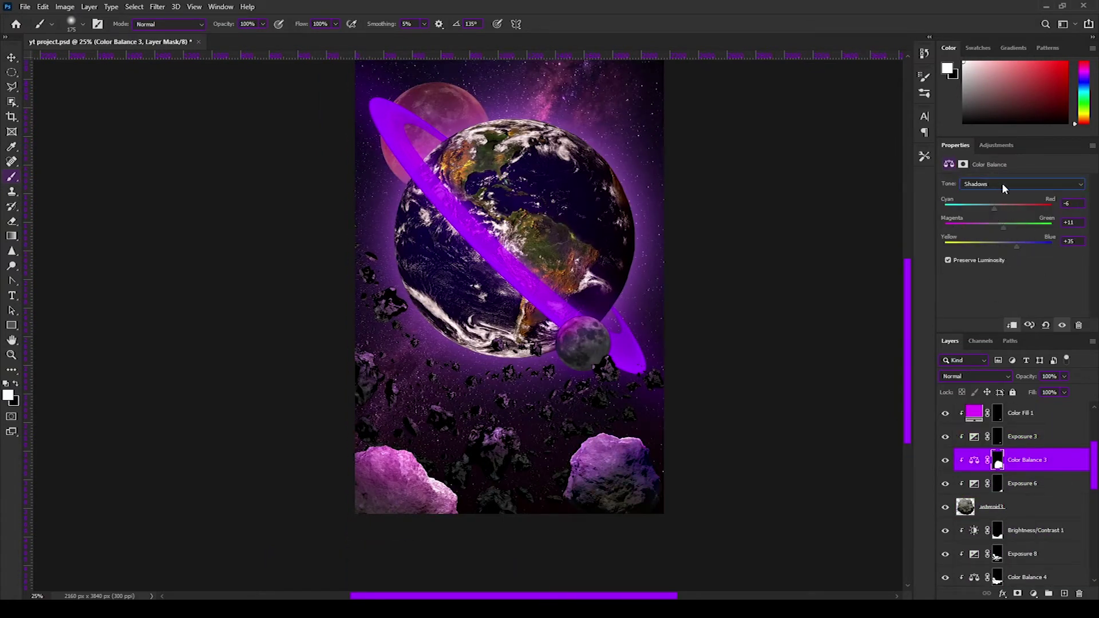
key(alt+bracketleft)
drag(991, 213, 967, 214)
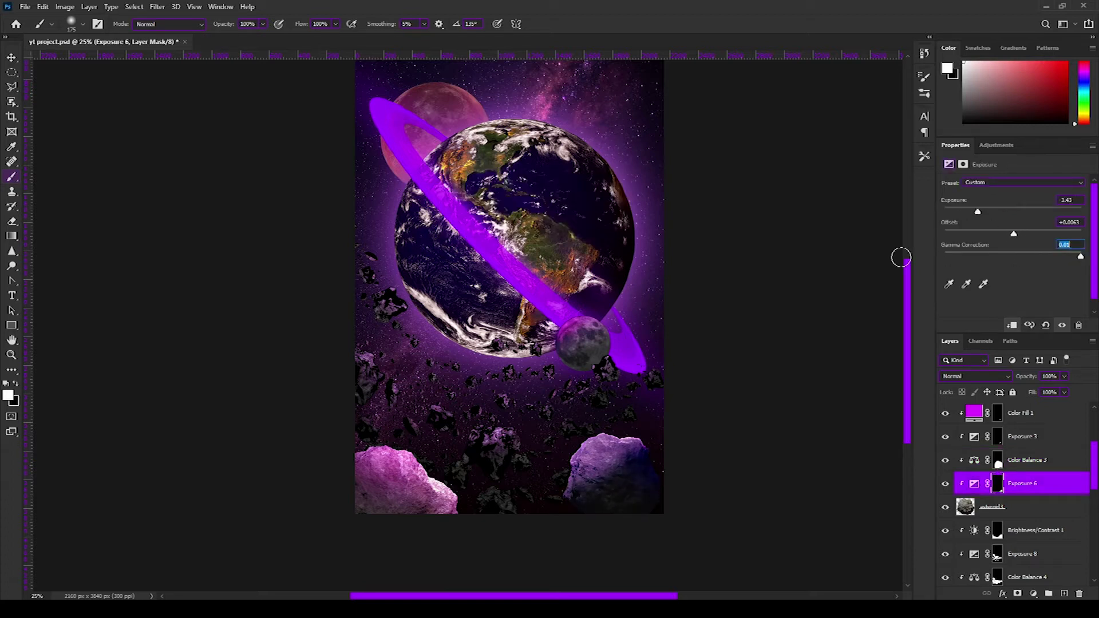
drag(978, 211, 1024, 212)
click(1015, 235)
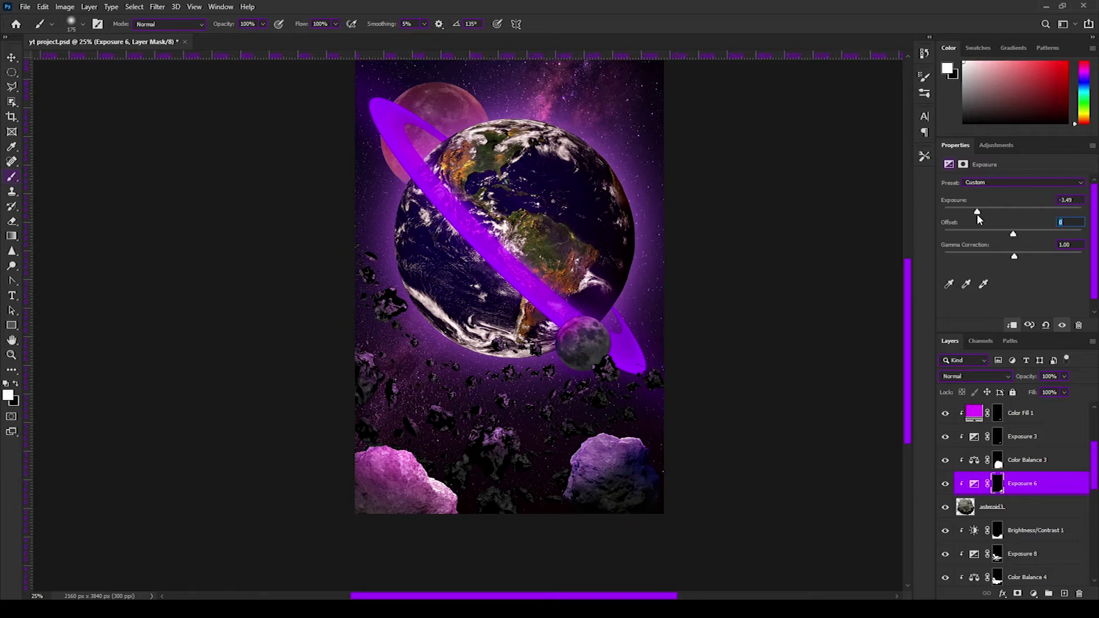
Delete the Color Fill 1 layer and make the asteroid layer visible and active
click(968, 413)
right_click(958, 417)
click(888, 190)
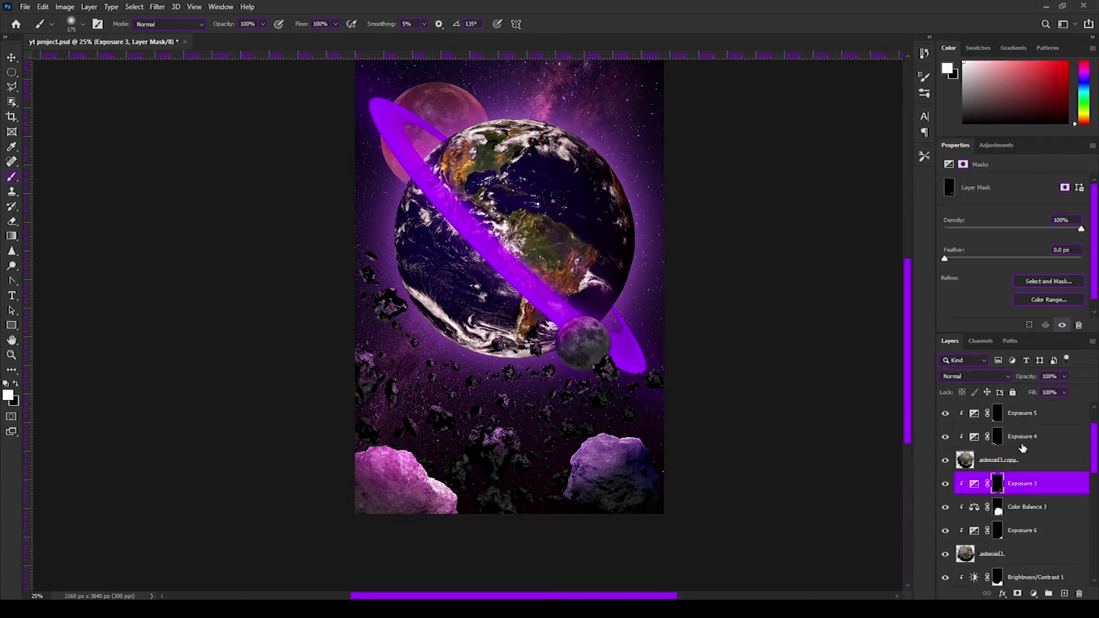
click(1025, 436)
key(alt+bracketleft)
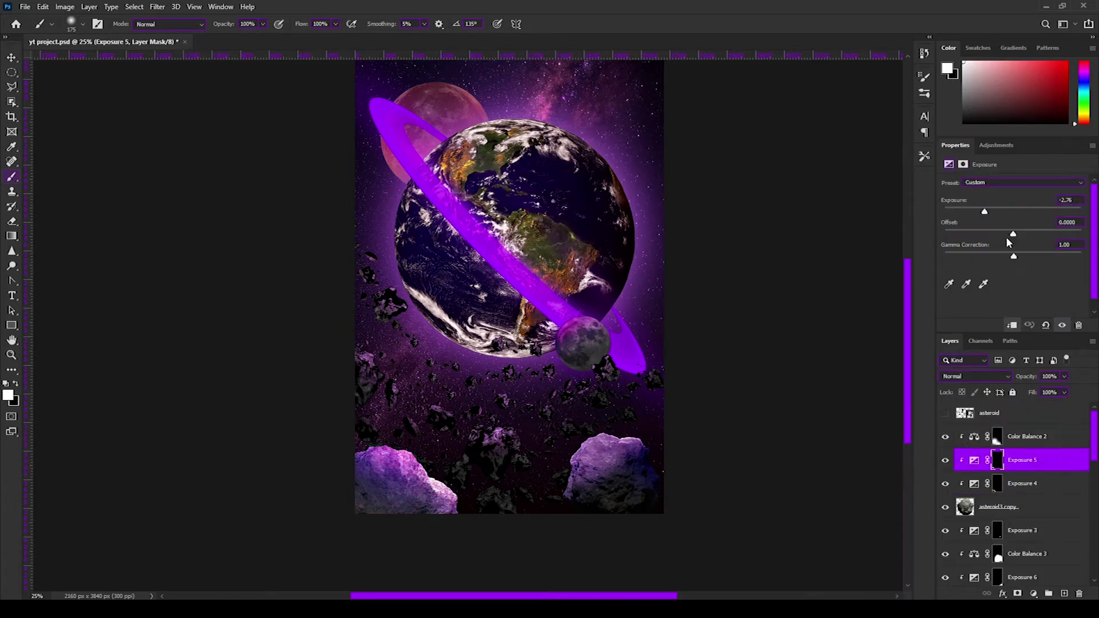
key(alt+bracketleft)
click(946, 412)
click(985, 413)
Zoom out and add a Brightness/Contrast adjustment to the asteroid layer
key(ctrl+minus)
click(1033, 594)
key(Escape)
click(1060, 427)
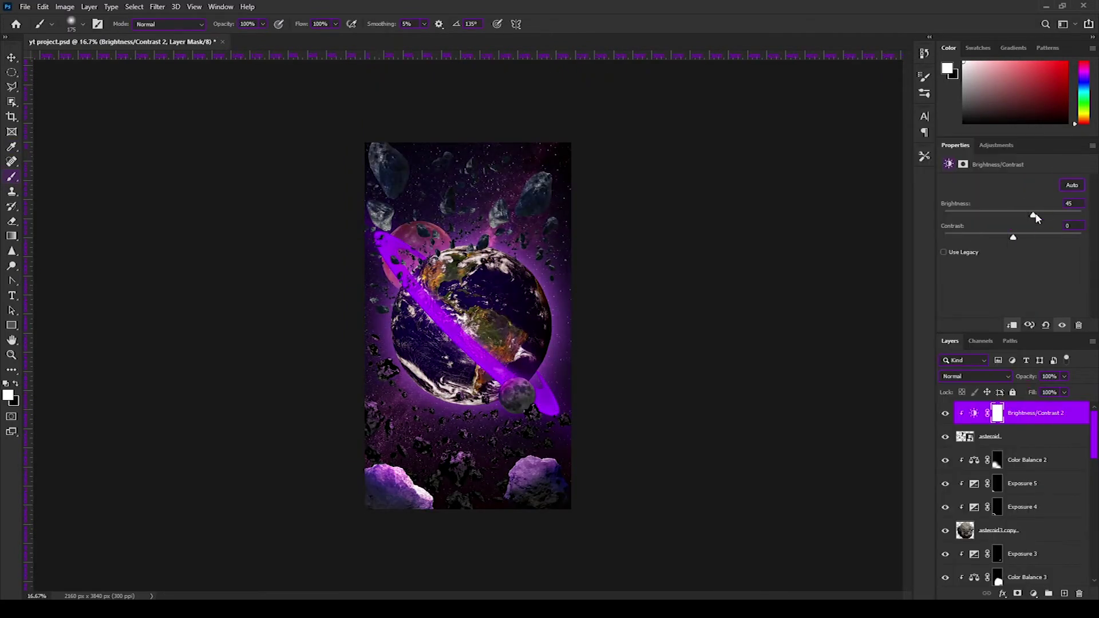
Add Color Balance 5 over the asteroids, midtones toward cyan and magenta, with its mask inverted
click(1034, 594)
click(1036, 487)
drag(998, 224, 984, 229)
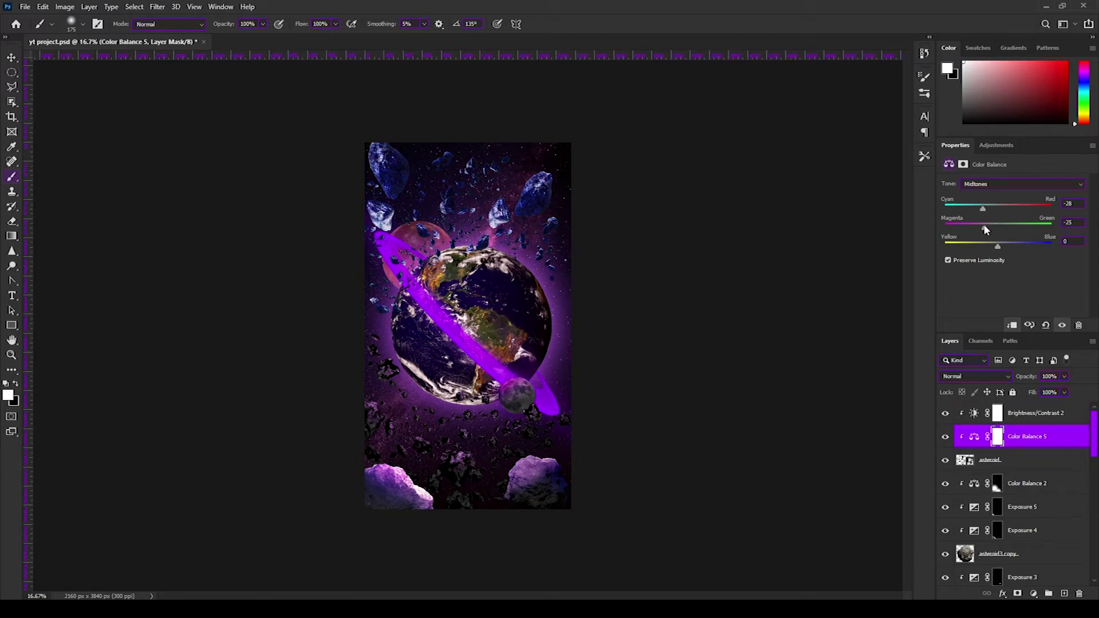
key(ctrl+i)
scroll(397, 200, up, 1)
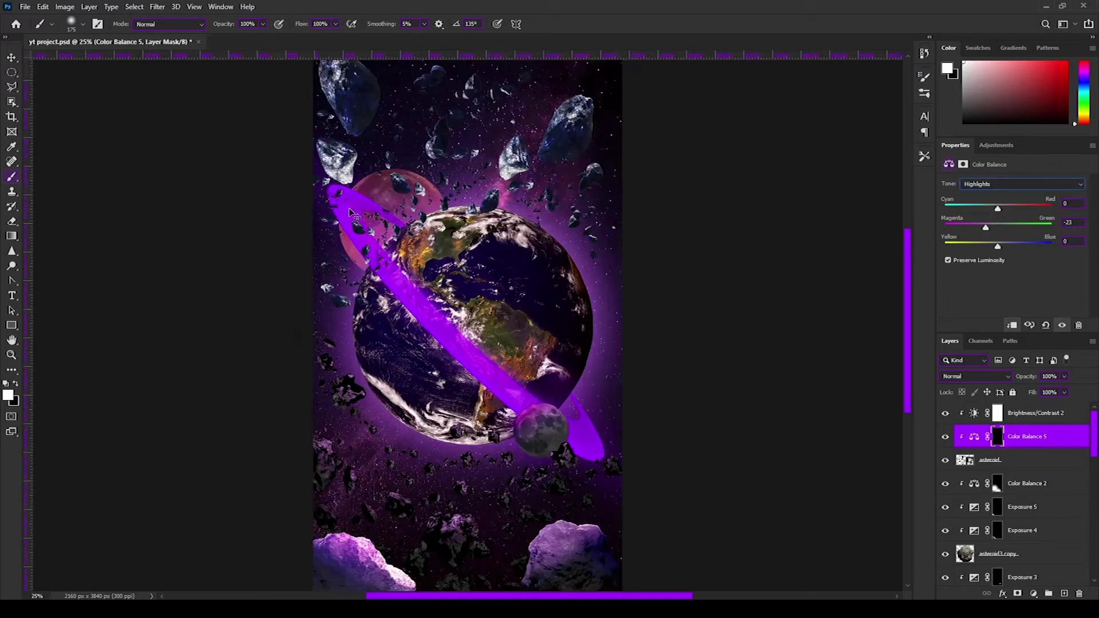
scroll(397, 200, up, 1)
Paint the purple tint onto the large asteroid through the Color Balance 5 mask
key(bracketright)
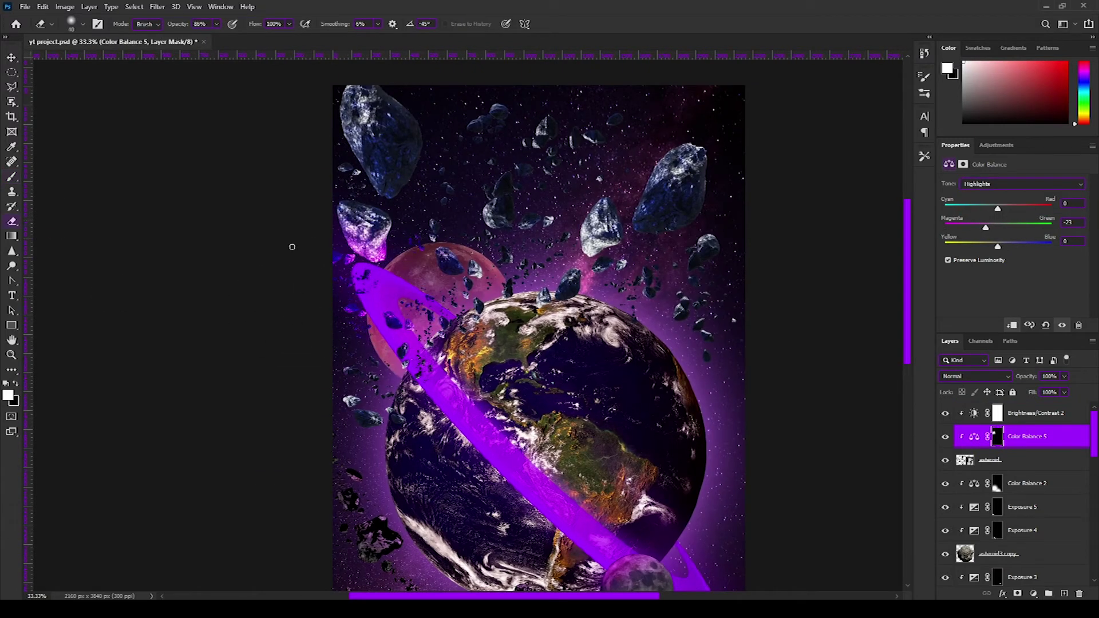
key(b)
scroll(384, 200, up, 2)
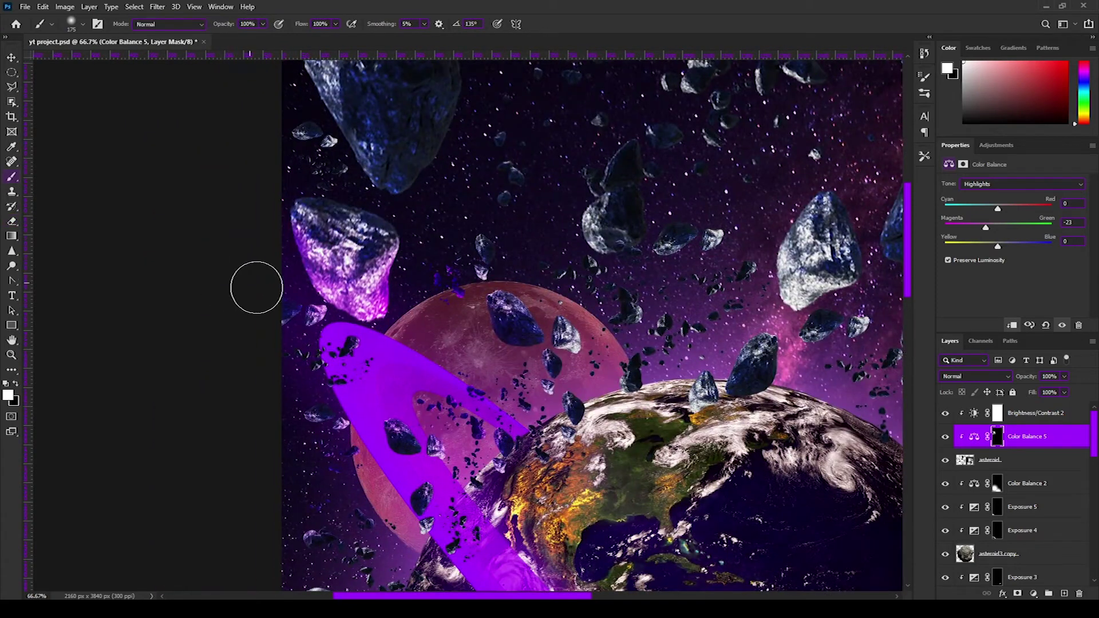
scroll(542, 260, up, 1)
key(bracketleft)
key(bracketleft)
drag(607, 172, 630, 240)
key(e)
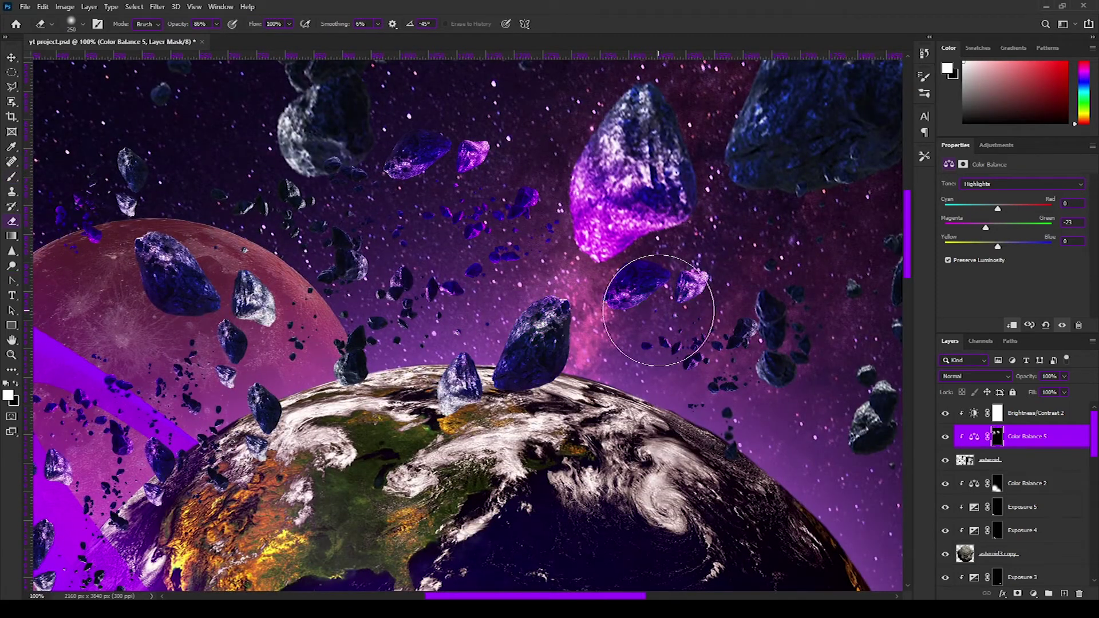
scroll(464, 164, left, 3)
click(11, 179)
scroll(435, 344, right, 2)
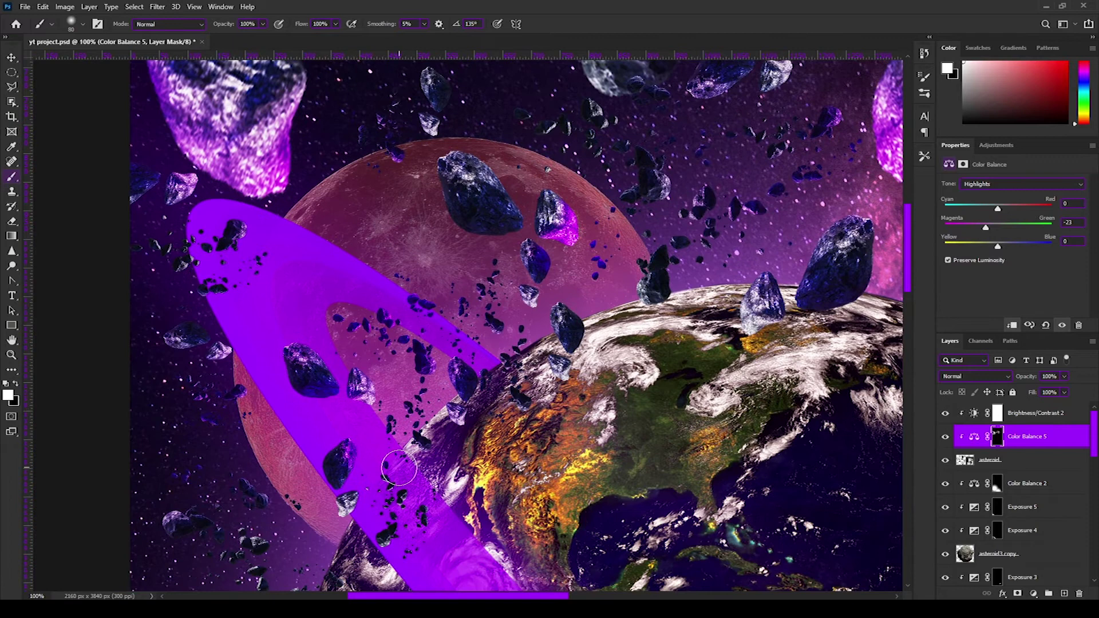
scroll(452, 366, right, 2)
scroll(481, 400, right, 3)
scroll(504, 429, up, 2)
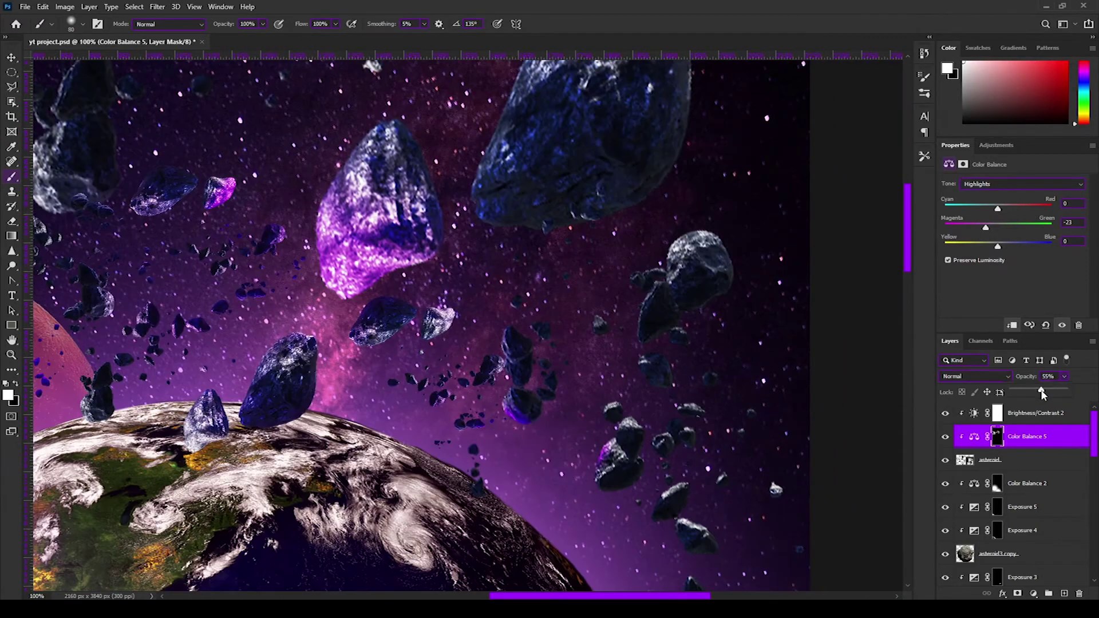
Reselect Color Balance 5, zoom in on the asteroids, and lower brush opacity to 31%
key(alt+bracketright)
key(ctrl+minus)
key(ctrl+minus)
key(ctrl+minus)
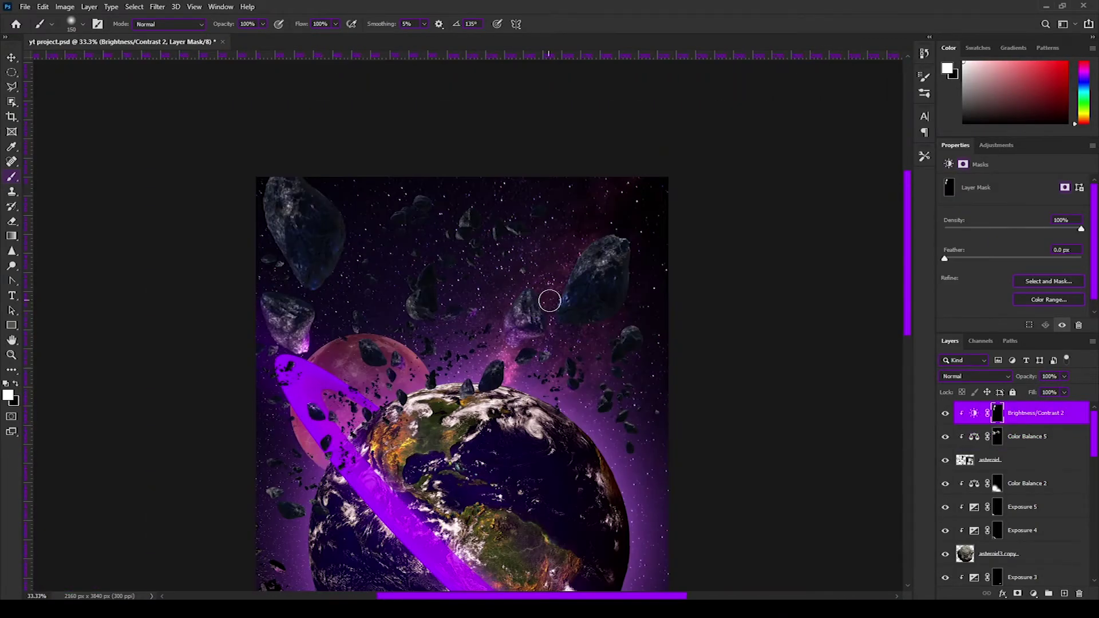
scroll(518, 373, down, 3)
key(alt+bracketleft)
key(ctrl+plus)
key(ctrl+plus)
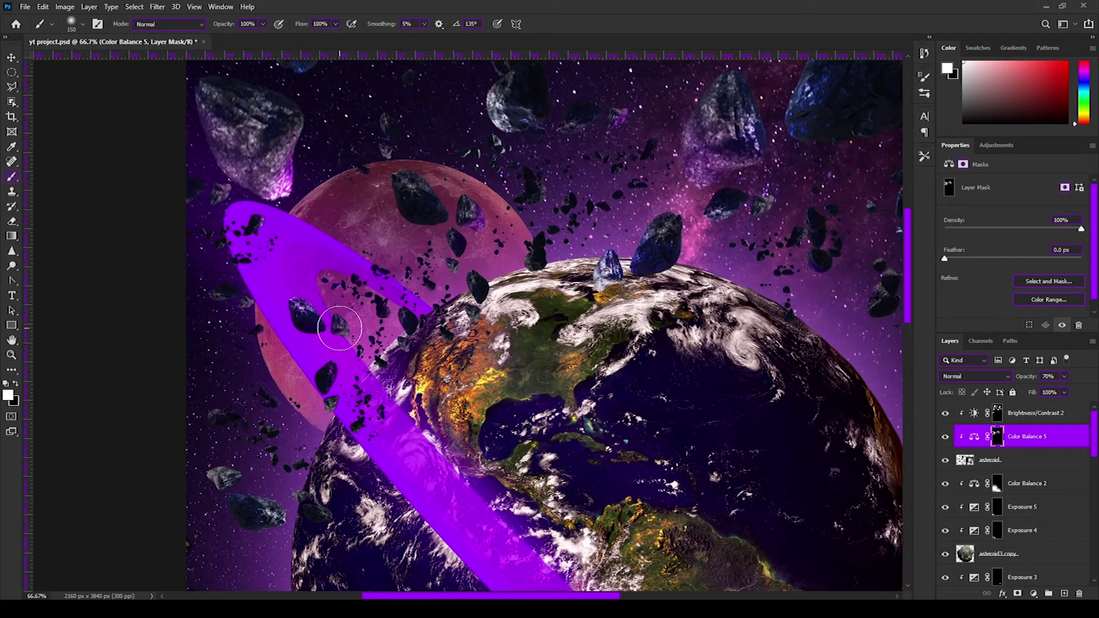
drag(226, 27, 218, 28)
scroll(331, 246, down, 2)
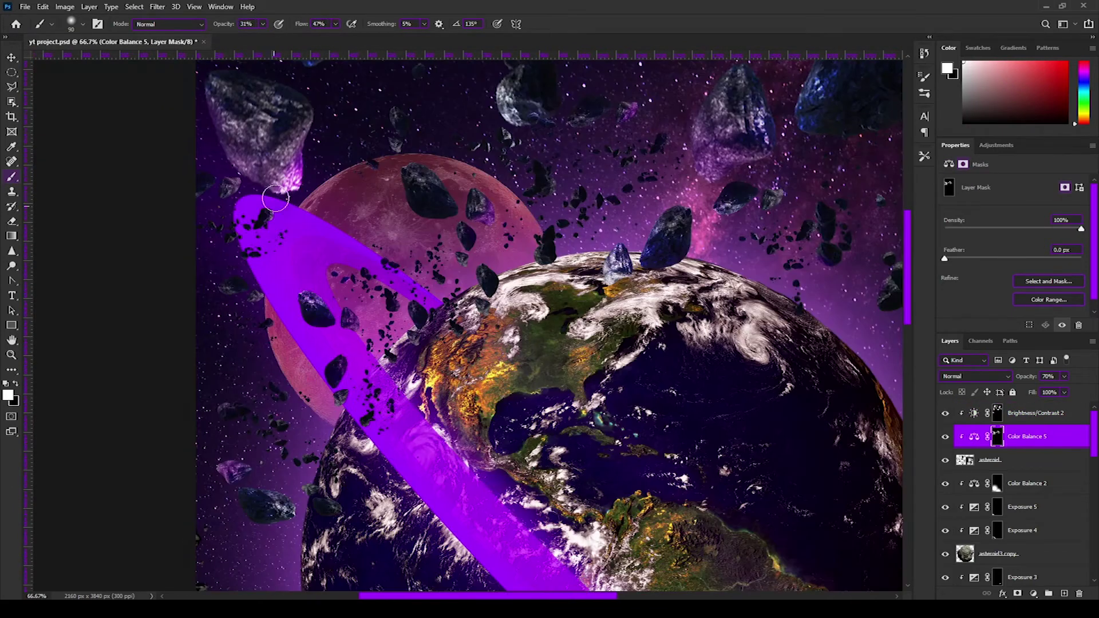
scroll(458, 275, up, 3)
scroll(630, 286, right, 3)
scroll(505, 407, down, 2)
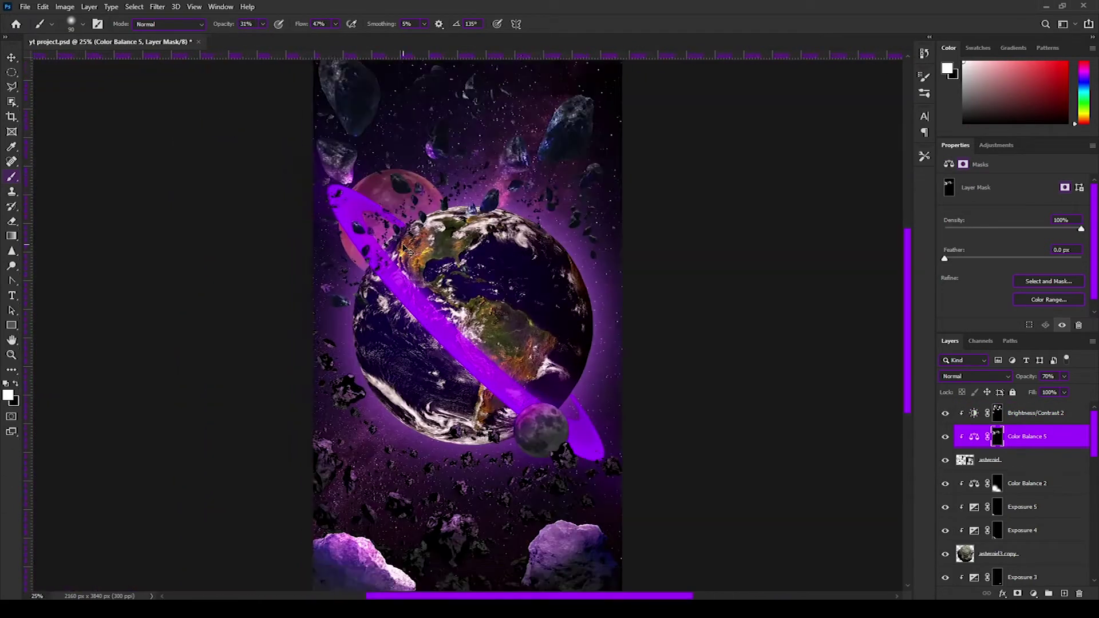
scroll(407, 406, up, 1)
Enlarge the brush, swap the painting colours, and select the asteroid layer
key(alt+bracketright)
key(bracketright)
key(bracketright)
key(bracketright)
key(x)
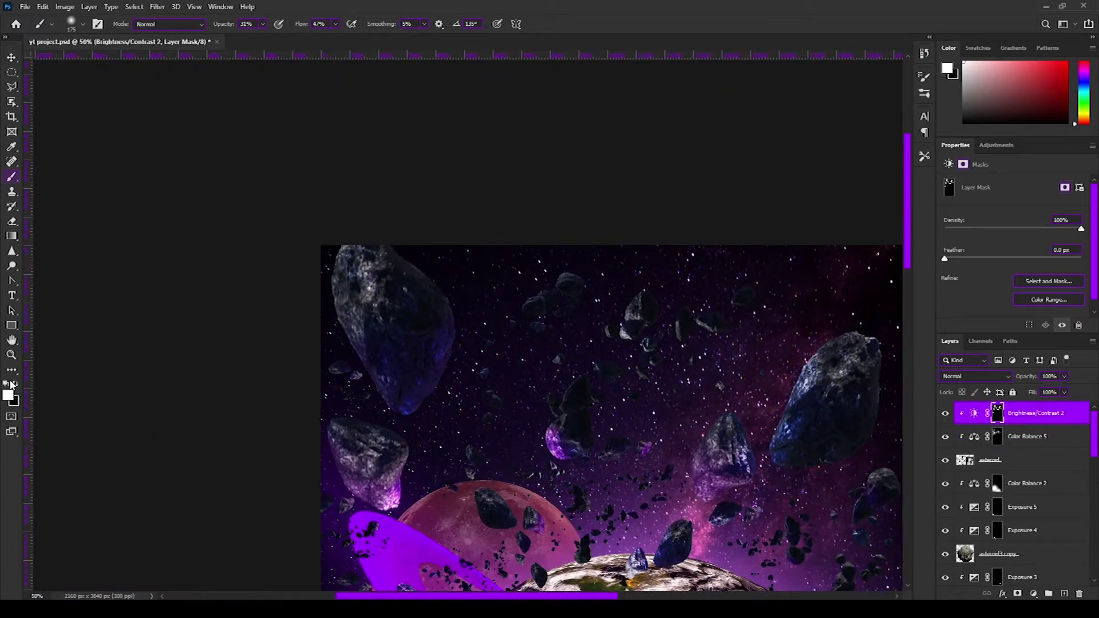
scroll(478, 424, down, 2)
key(alt+bracketleft)
key(alt+bracketleft)
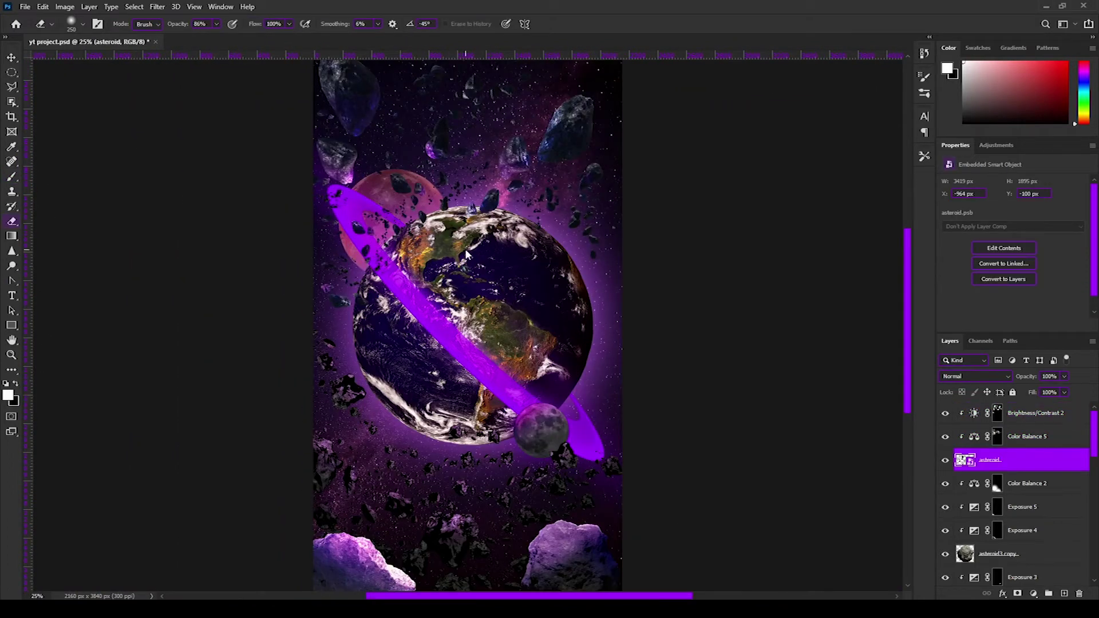
Resize the eraser while panning around the asteroids
key(bracketright)
key(bracketright)
scroll(467, 254, up, 1)
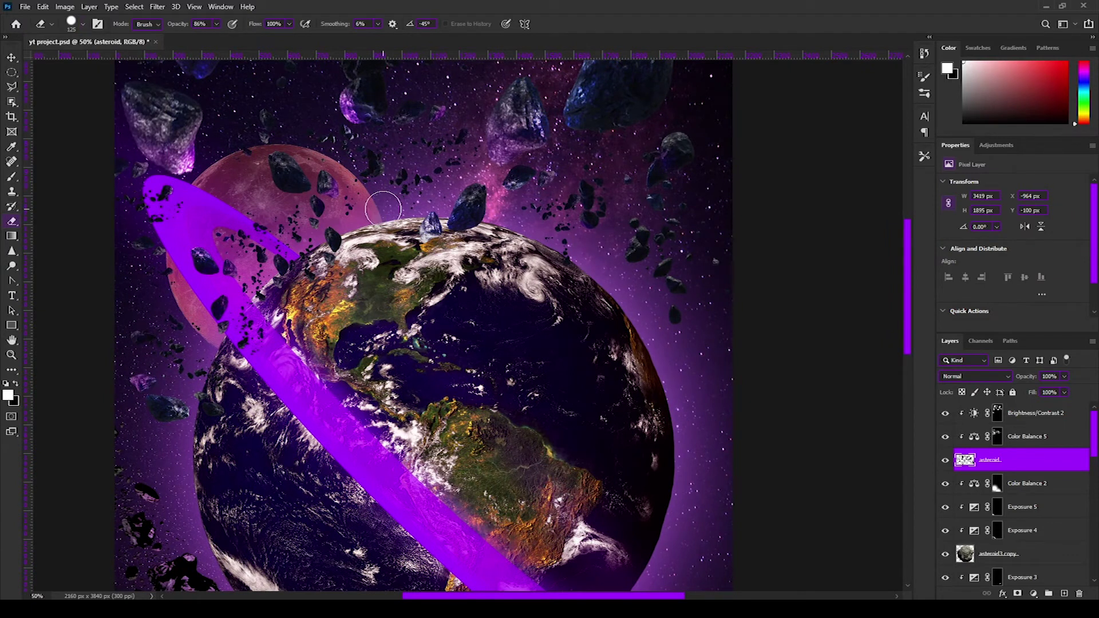
scroll(619, 359, up, 1)
scroll(619, 360, right, 1)
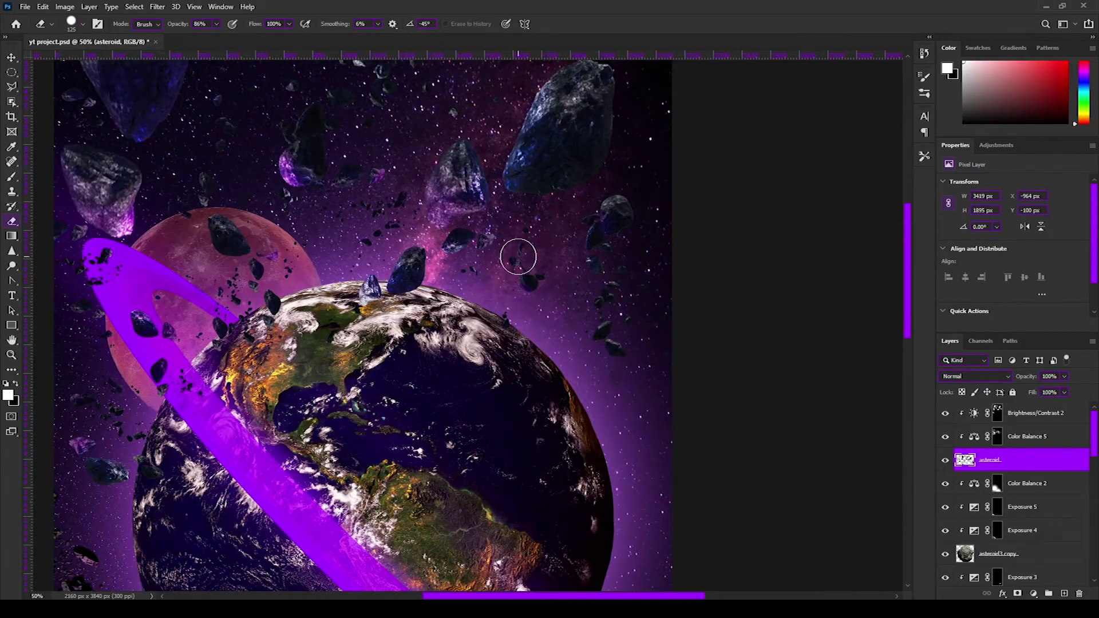
scroll(466, 135, left, 3)
scroll(467, 135, down, 1)
key(bracketleft)
scroll(422, 360, left, 2)
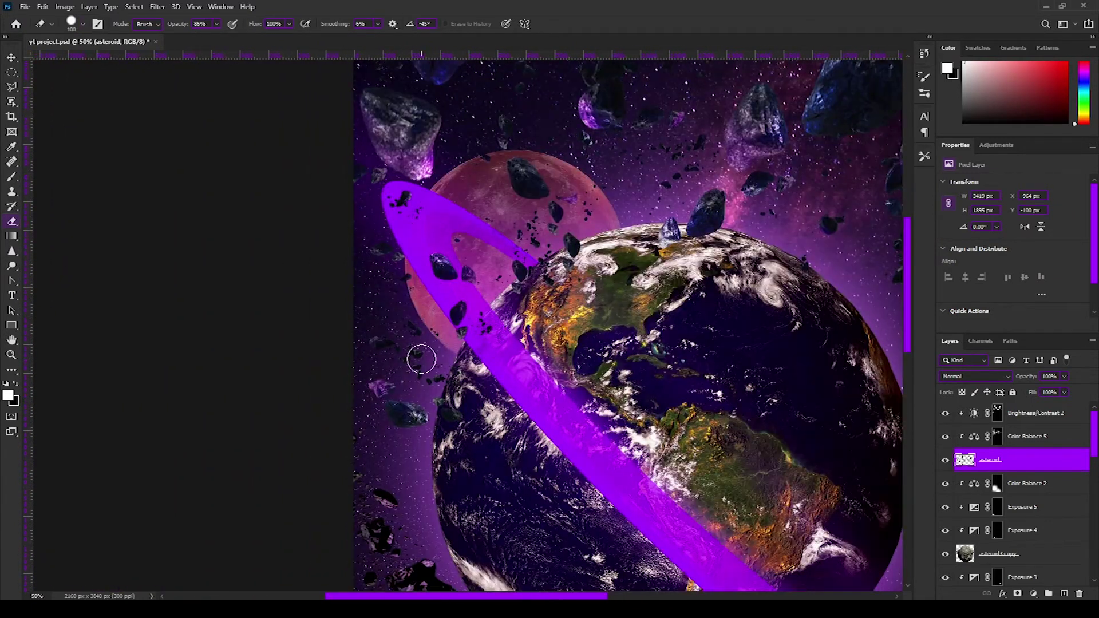
scroll(422, 360, down, 1)
key(bracketright)
key(bracketright)
scroll(466, 258, right, 1)
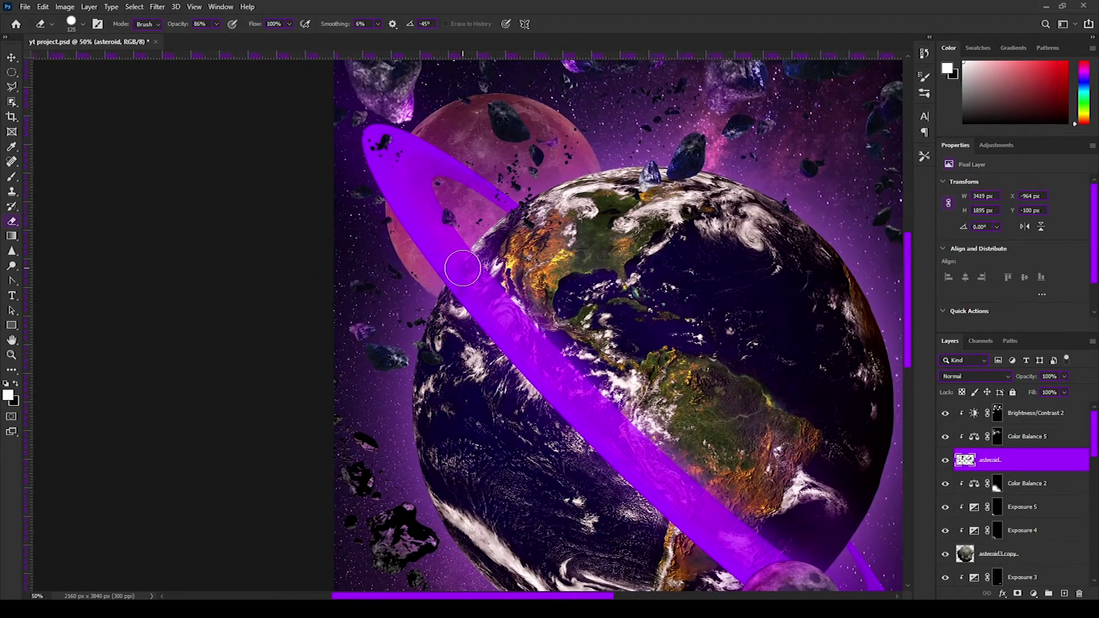
scroll(466, 258, up, 1)
scroll(449, 385, left, 1)
scroll(499, 372, down, 3)
Make asteroid 2 copy 5 the active layer and enlarge the eraser brush further
ctrl+click(498, 372)
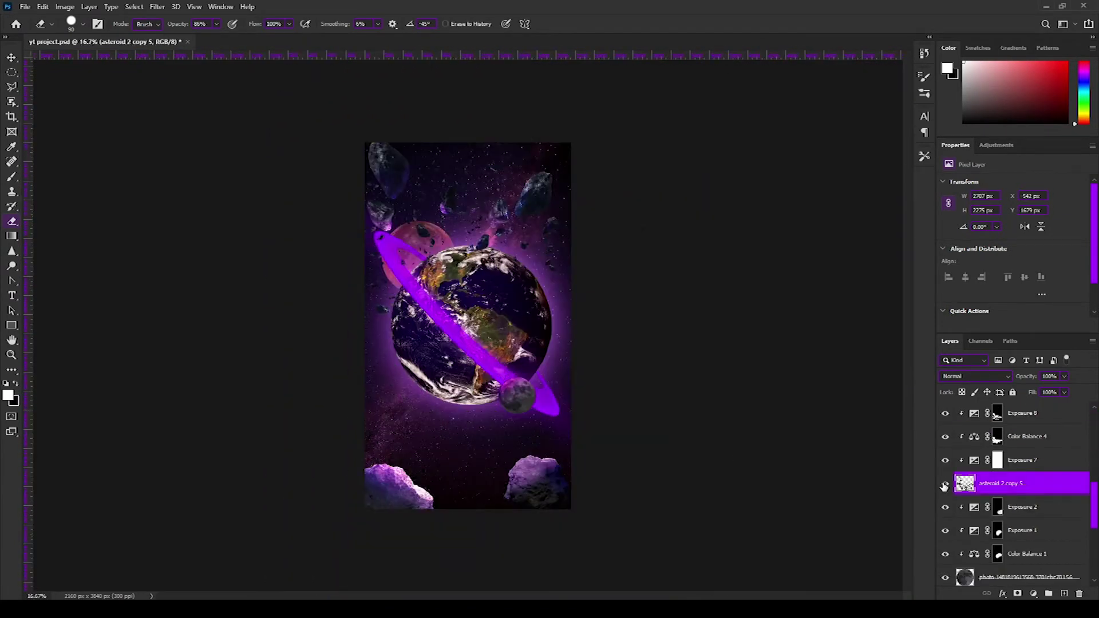
scroll(498, 372, up, 2)
key(bracketright)
key(bracketright)
scroll(584, 378, right, 1)
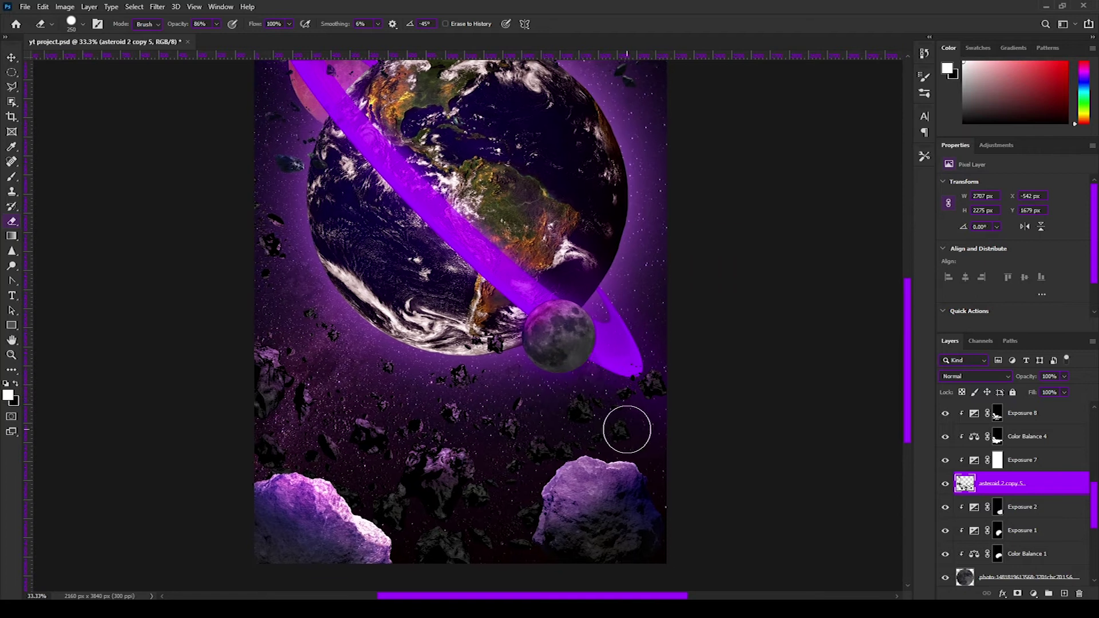
scroll(573, 452, left, 2)
scroll(564, 372, down, 2)
key(bracketright)
key(bracketright)
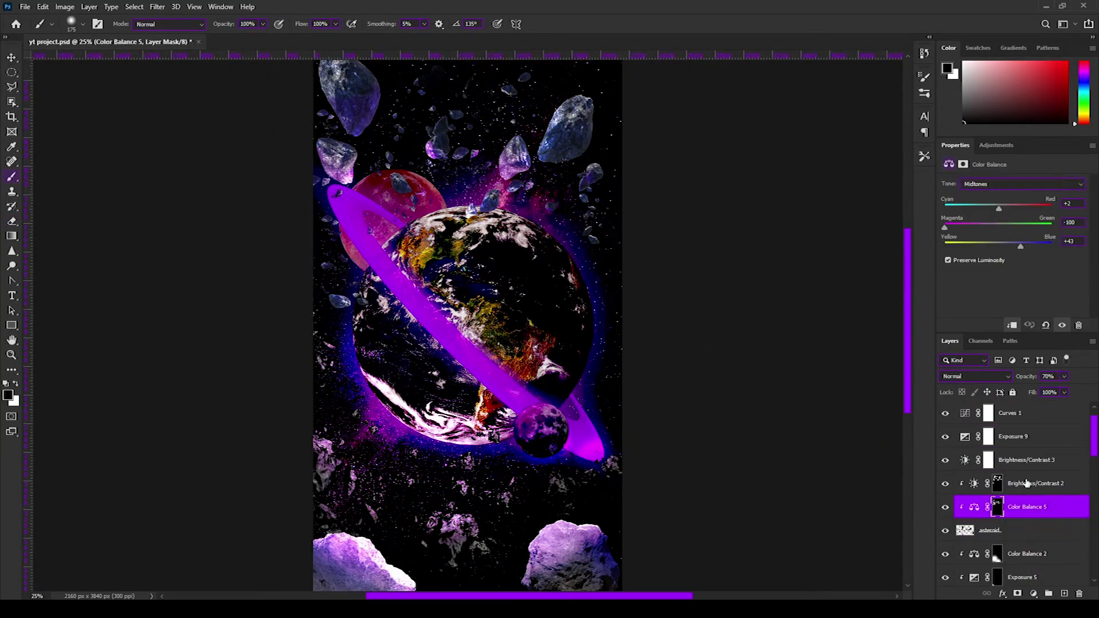
Hide the Curves 1 adjustment and paint black on the Exposure 9 layer mask
click(989, 460)
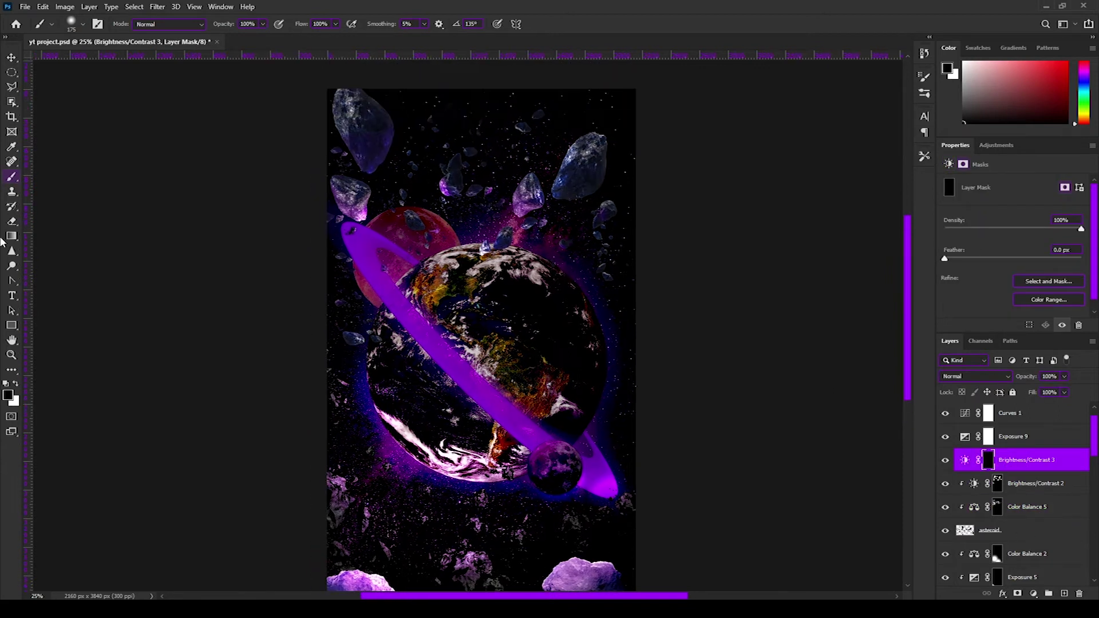
key(x)
click(1011, 436)
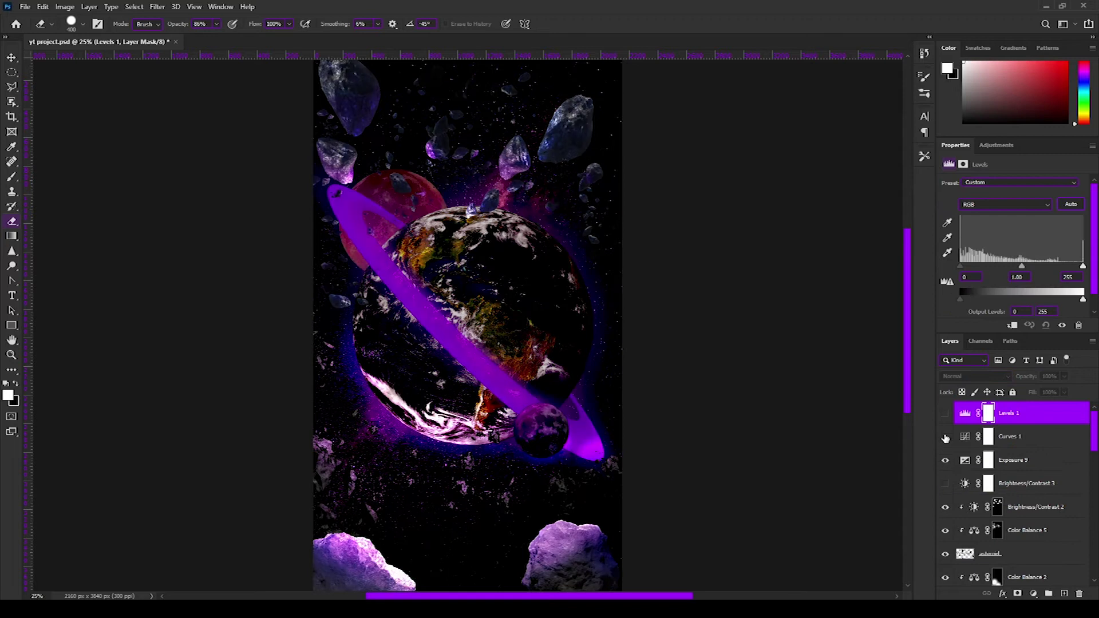
drag(945, 437, 945, 460)
click(989, 460)
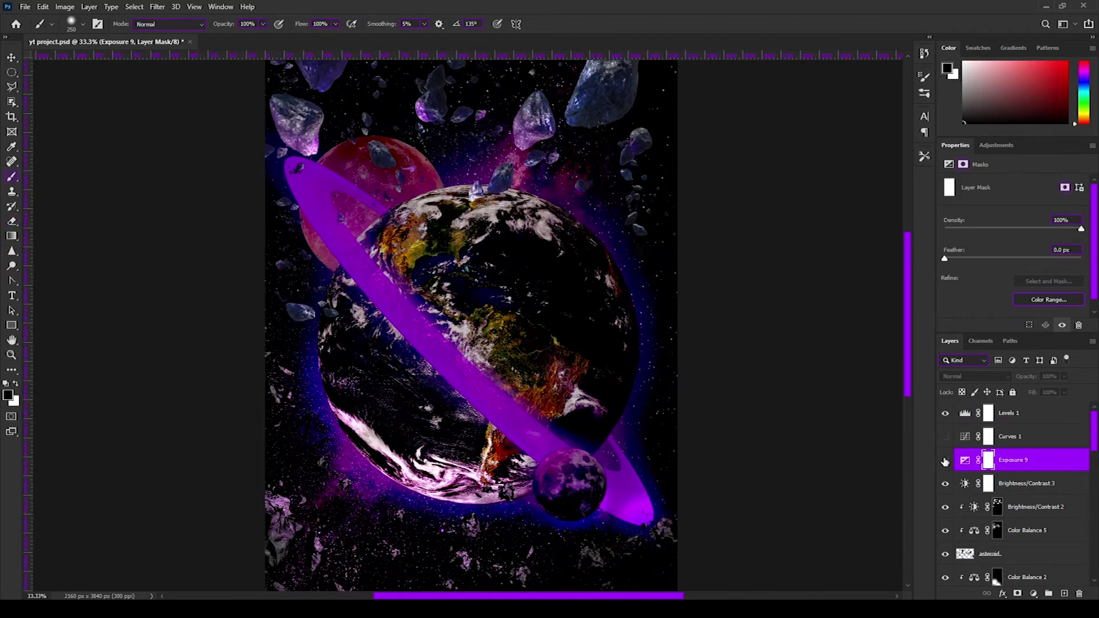
click(945, 461)
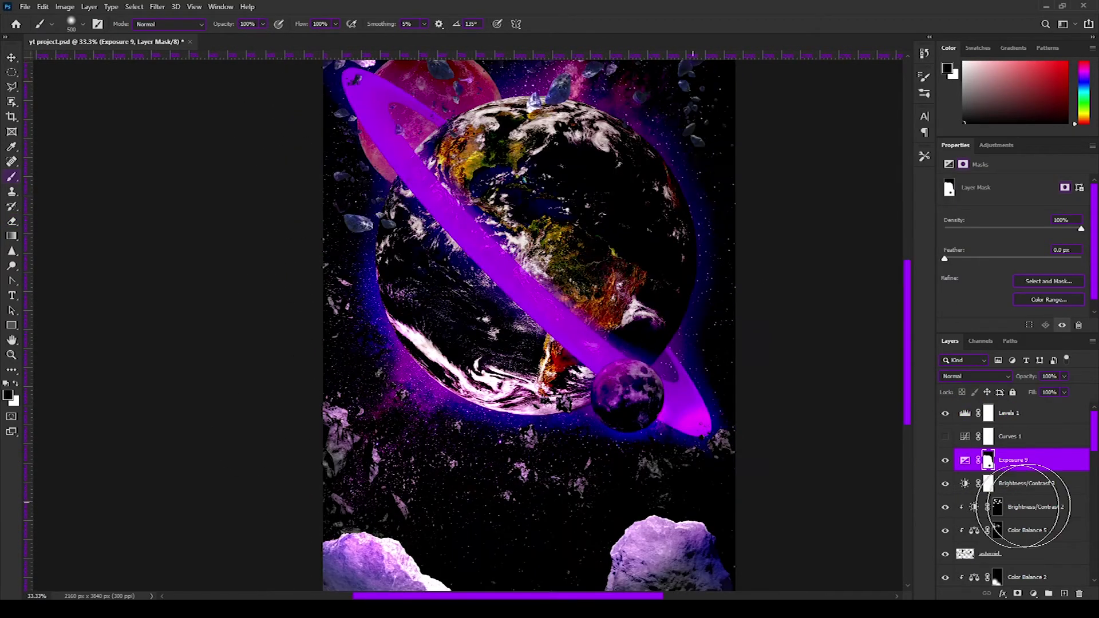
Zoom out and transform the asteroid layer to sit higher in the scene
scroll(1024, 506, down, 3)
key(ctrl+minus)
click(945, 433)
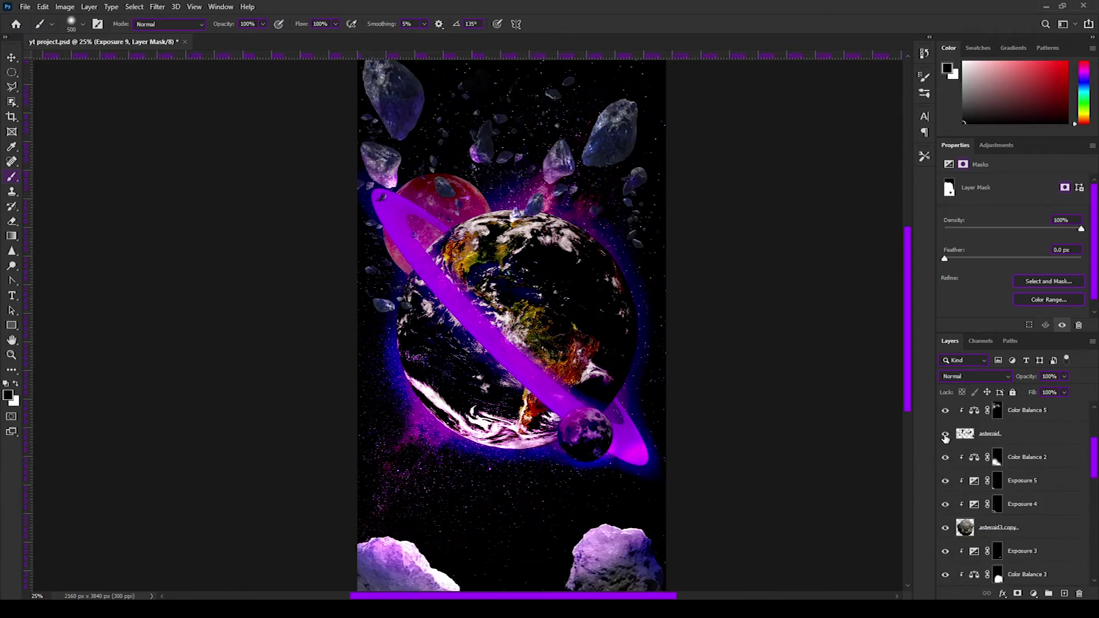
click(989, 434)
key(ctrl+t)
mouse_move(616, 276)
mouse_down()
mouse_move(608, 244)
mouse_move(687, 233)
mouse_up()
key(Return)
Duplicate the asteroid layer, flip the copy horizontally and place it lower in the sky
key(ctrl+j)
key(ctrl+t)
mouse_move(572, 258)
mouse_down()
mouse_move(733, 512)
mouse_move(725, 613)
mouse_up()
key(Return)
key(e)
scroll(534, 429, down, 2)
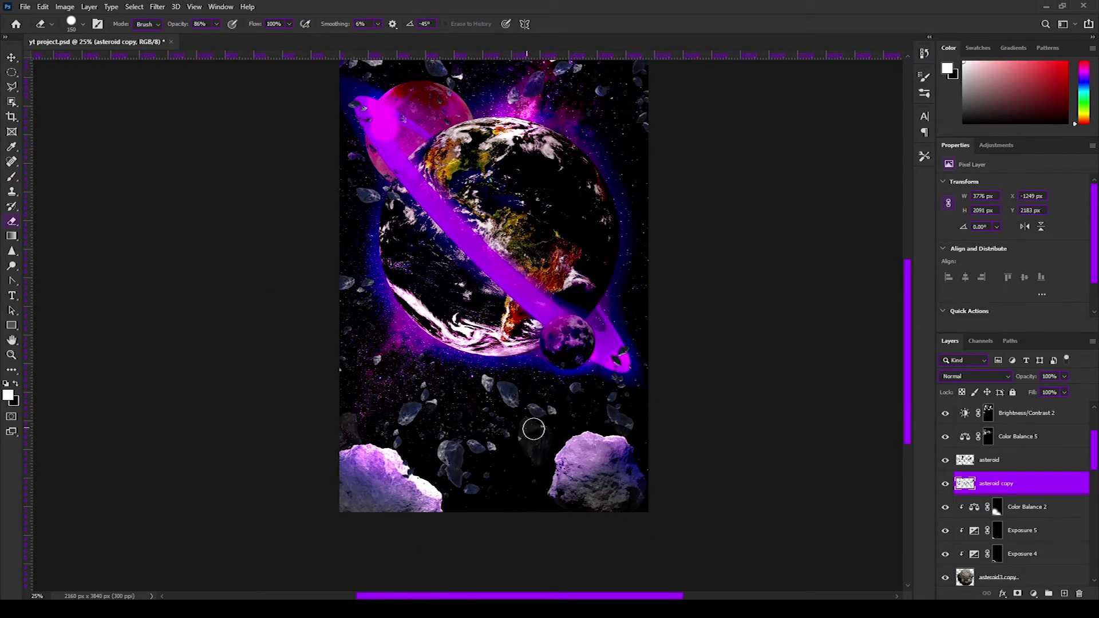
scroll(449, 449, up, 1)
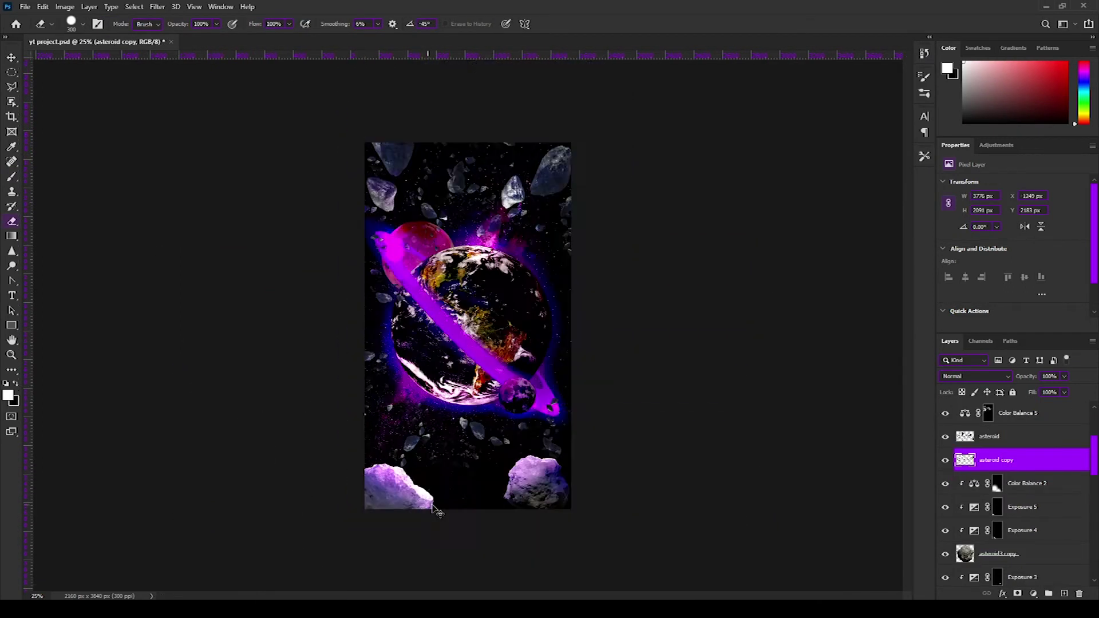
Try an Exposure adjustment on the earth, then cancel it
click(65, 6)
click(332, 71)
mouse_move(718, 163)
mouse_down()
mouse_move(732, 165)
mouse_move(680, 163)
mouse_move(710, 166)
mouse_up()
key(Escape)
Darken the asteroid and asteroid3 copy layers with Image > Adjustments > Exposure
scroll(1014, 493, up, 5)
click(990, 484)
click(65, 7)
click(332, 71)
click(813, 131)
click(65, 6)
click(200, 69)
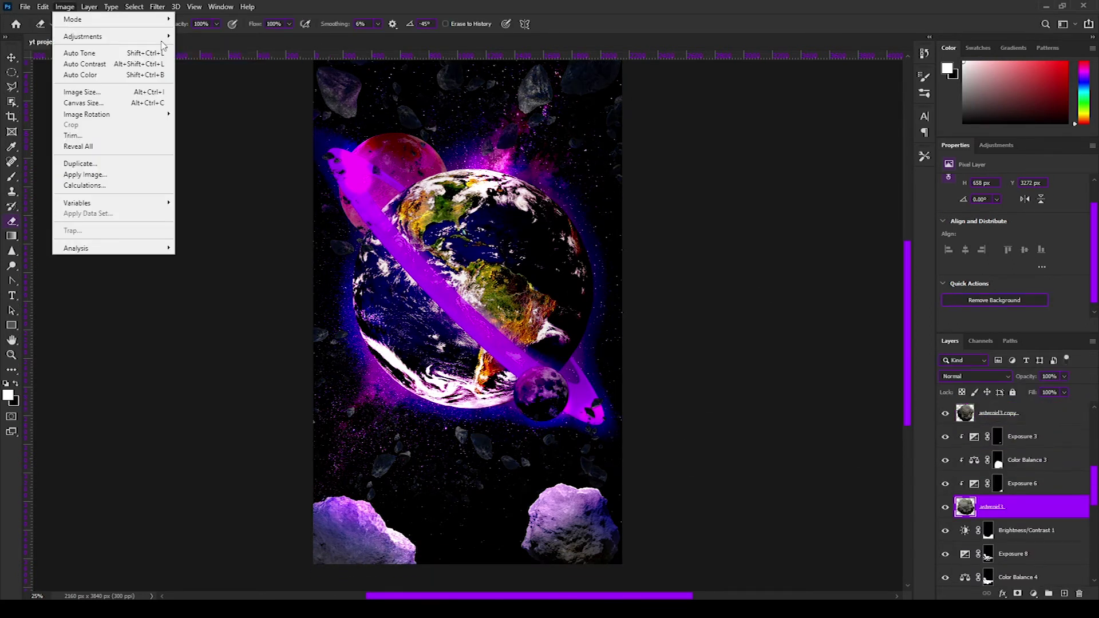
Add a clipped Exposure 10 adjustment brightening the moon, with its mask inverted
scroll(1013, 492, up, 4)
click(945, 436)
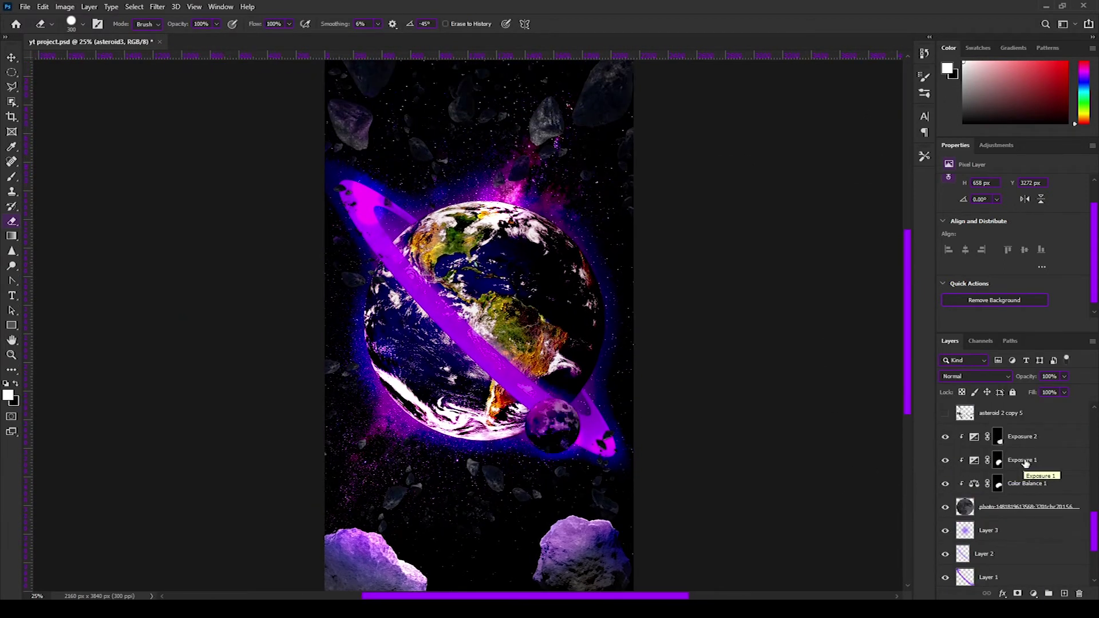
click(1025, 507)
drag(1013, 209, 1029, 213)
click(998, 507)
key(ctrl+i)
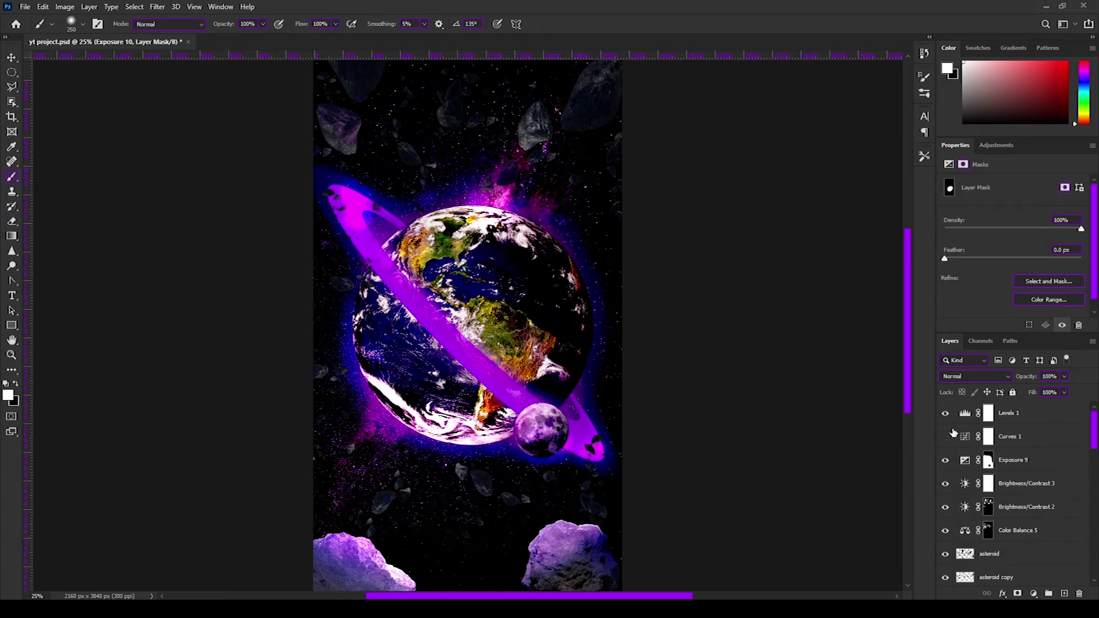
Delete the Curves 1 and asteroid 2 copy 5 layers
right_click(1008, 413)
click(877, 188)
right_click(1008, 504)
click(985, 110)
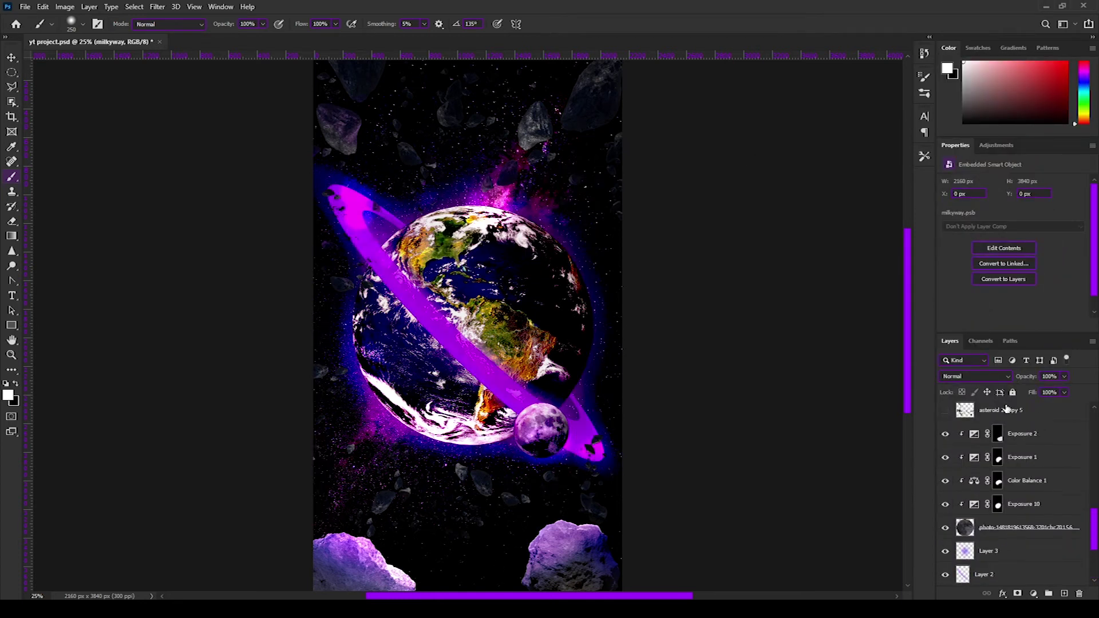
right_click(1008, 409)
click(945, 175)
key(Return)
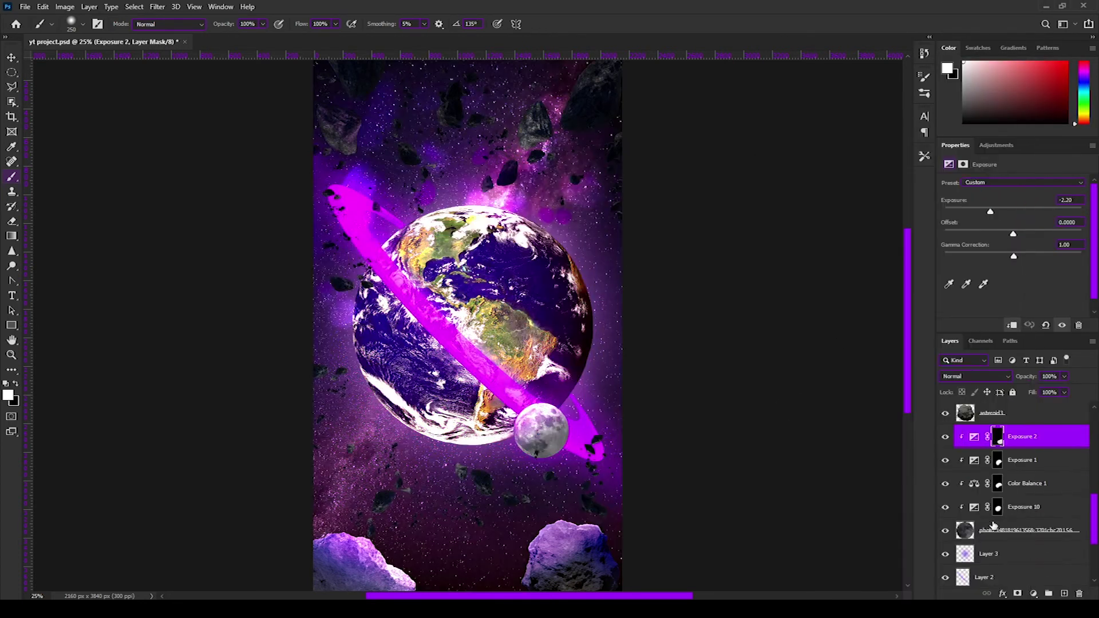
Darken the milkyway background with an Exposure adjustment
click(65, 7)
click(218, 61)
click(627, 169)
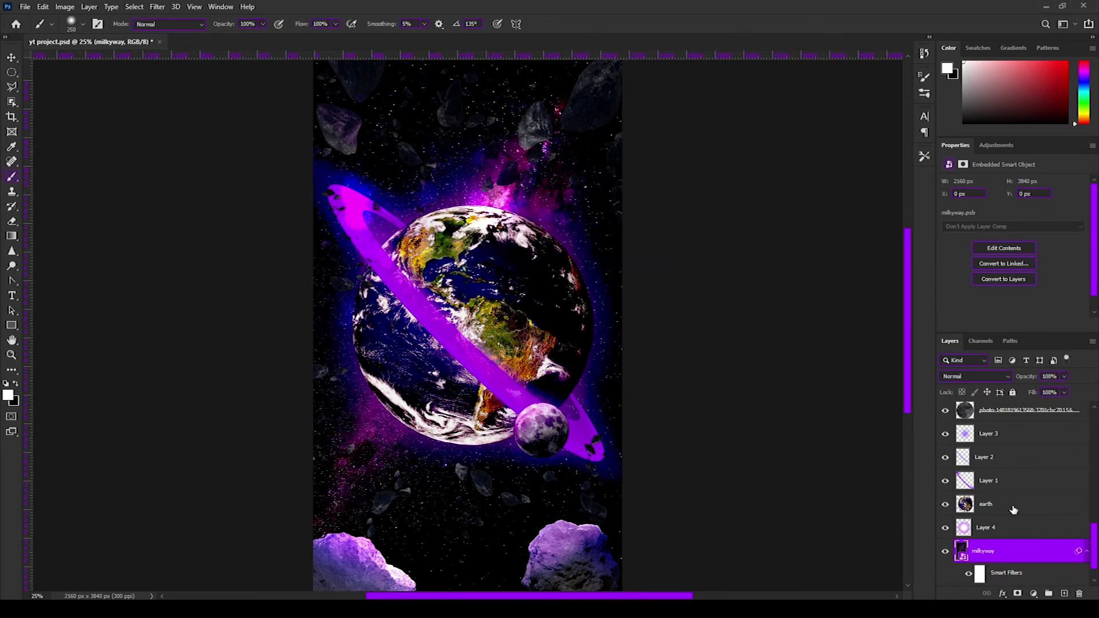
scroll(1013, 492, down, 2)
click(945, 495)
Set the Brightness/Contrast 2 adjustment's blend mode to Darken
click(946, 424)
scroll(945, 447, up, 3)
scroll(945, 447, up, 1)
click(1019, 460)
scroll(470, 387, up, 1)
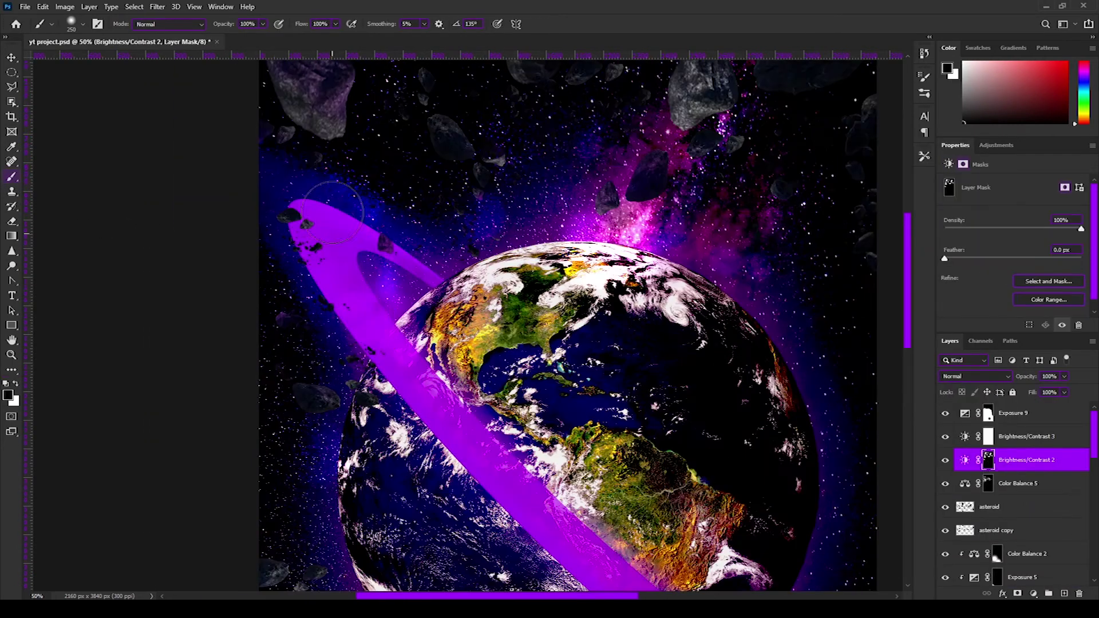
scroll(549, 387, up, 1)
scroll(401, 338, down, 1)
click(973, 376)
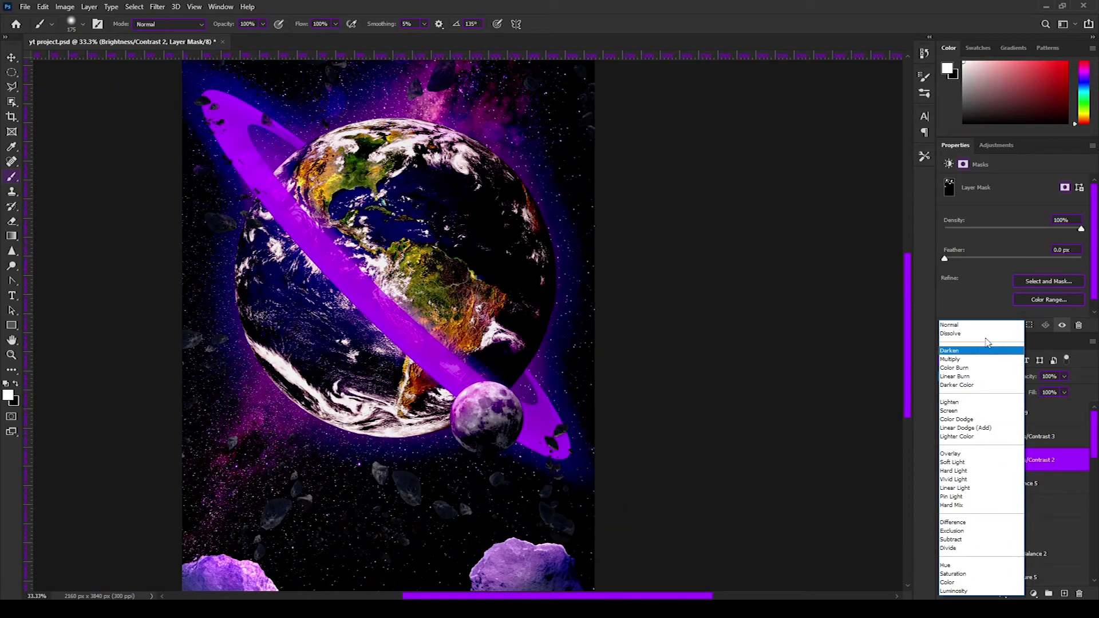
click(974, 344)
Stamp visible layers into one and grade it in Camera Raw: exposure, contrast, temperature, Dehaze
key(ctrl+shift+e)
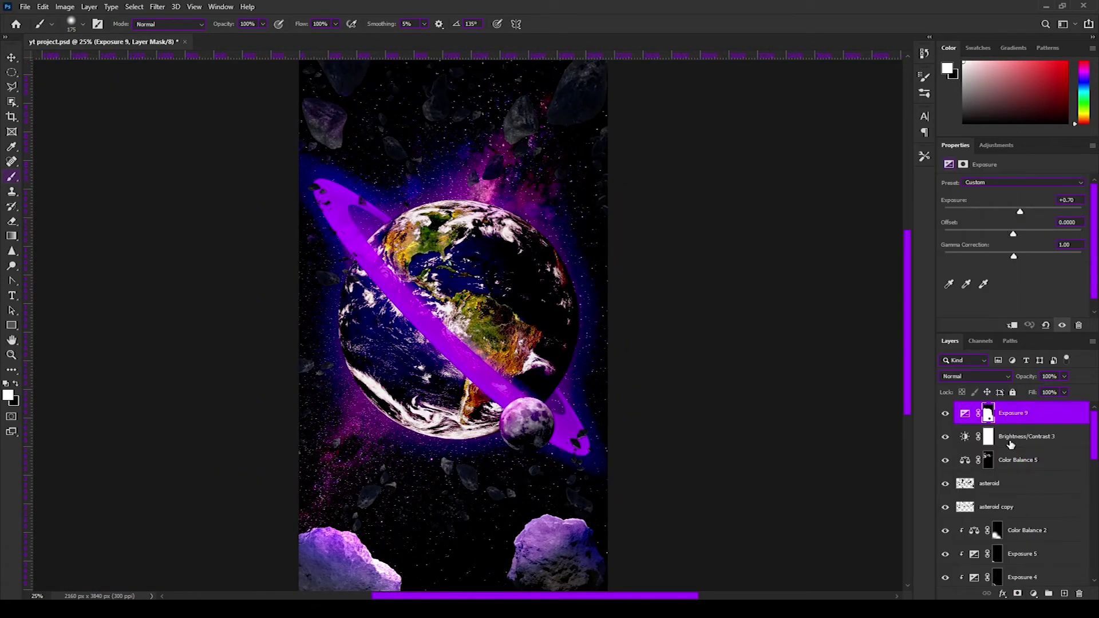
click(157, 6)
click(172, 74)
click(954, 159)
drag(995, 267, 1009, 267)
drag(995, 250, 1000, 267)
mouse_move(994, 219)
mouse_down()
mouse_move(976, 220)
mouse_move(998, 203)
mouse_move(1017, 226)
mouse_up()
scroll(996, 258, down, 1)
drag(994, 308, 1057, 308)
double_click(1056, 308)
drag(995, 343, 1038, 342)
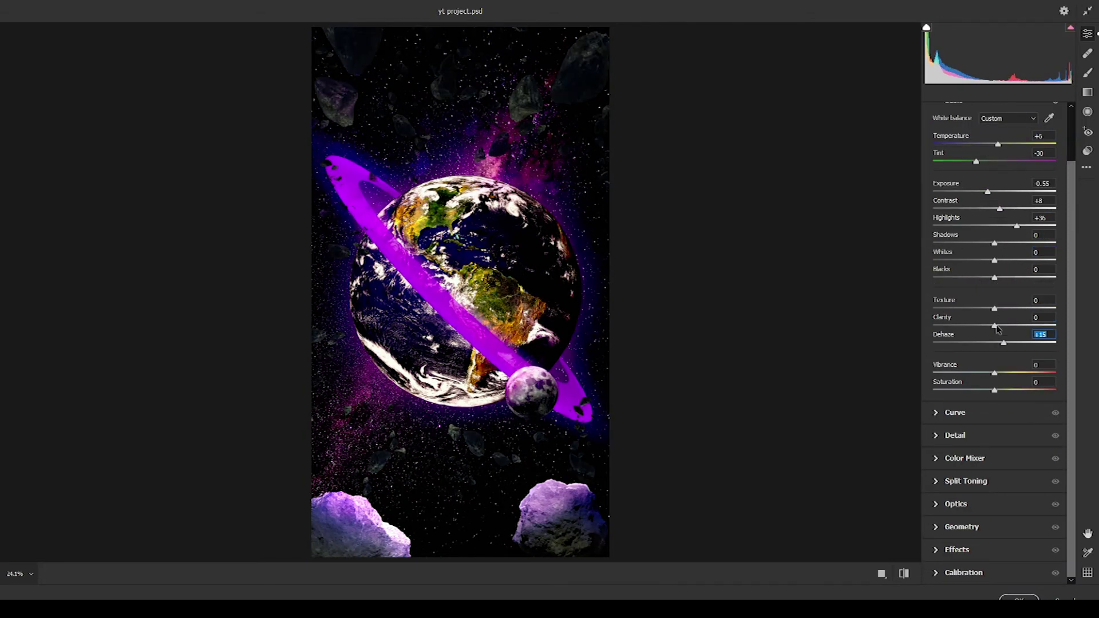
key(Return)
Add a Color Balance 6 adjustment with Magenta −80 to tint the asteroids
click(990, 436)
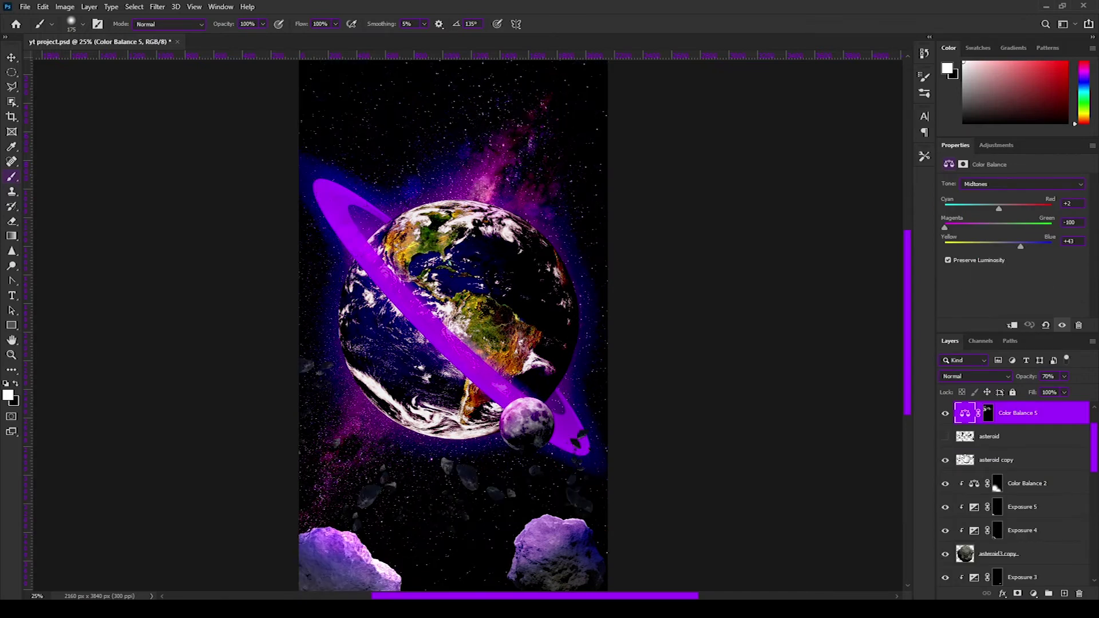
click(65, 7)
click(206, 107)
click(869, 177)
click(1008, 460)
right_click(1029, 459)
click(941, 379)
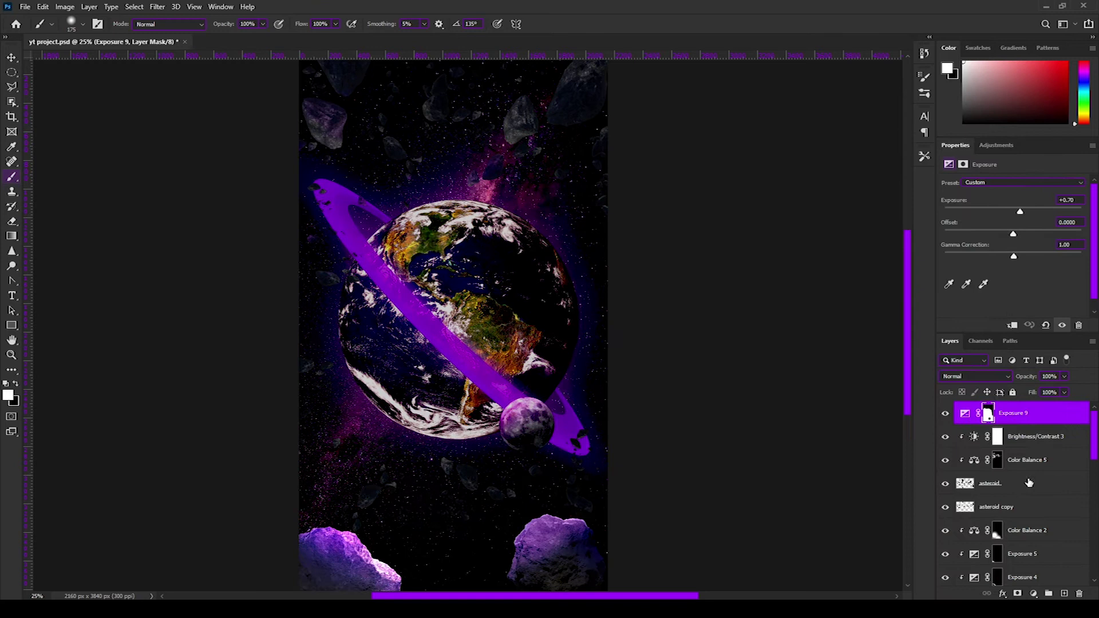
Add Brightness/Contrast and Hue/Saturation adjustments above the asteroid layer, hue shifted to −151
click(990, 436)
click(967, 171)
scroll(948, 496, up, 2)
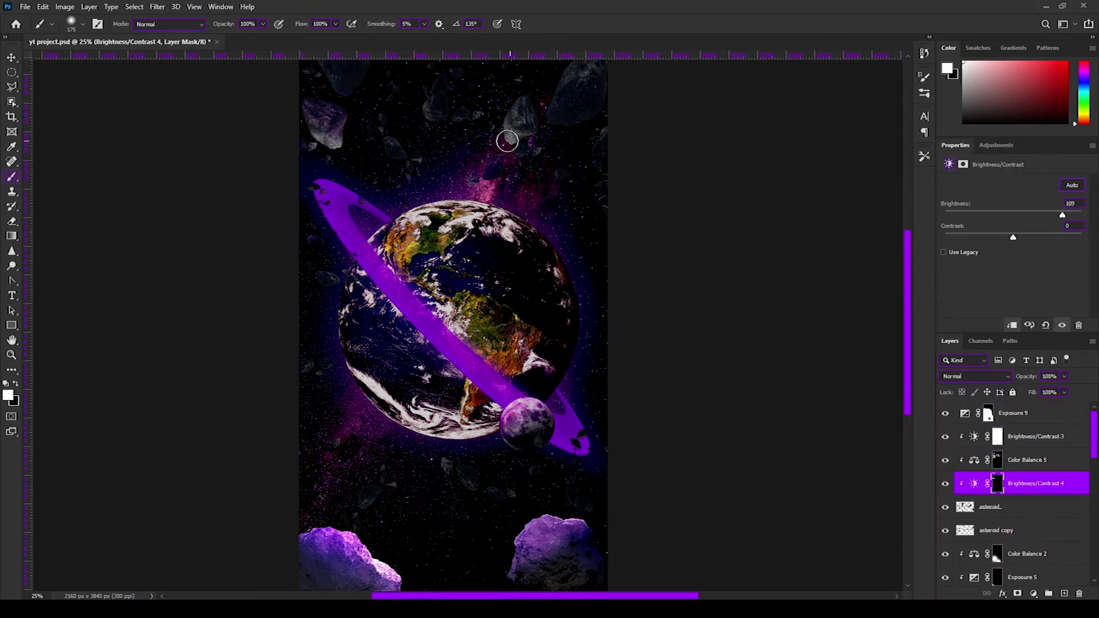
scroll(373, 202, up, 1)
click(996, 145)
click(983, 187)
drag(1014, 227, 954, 229)
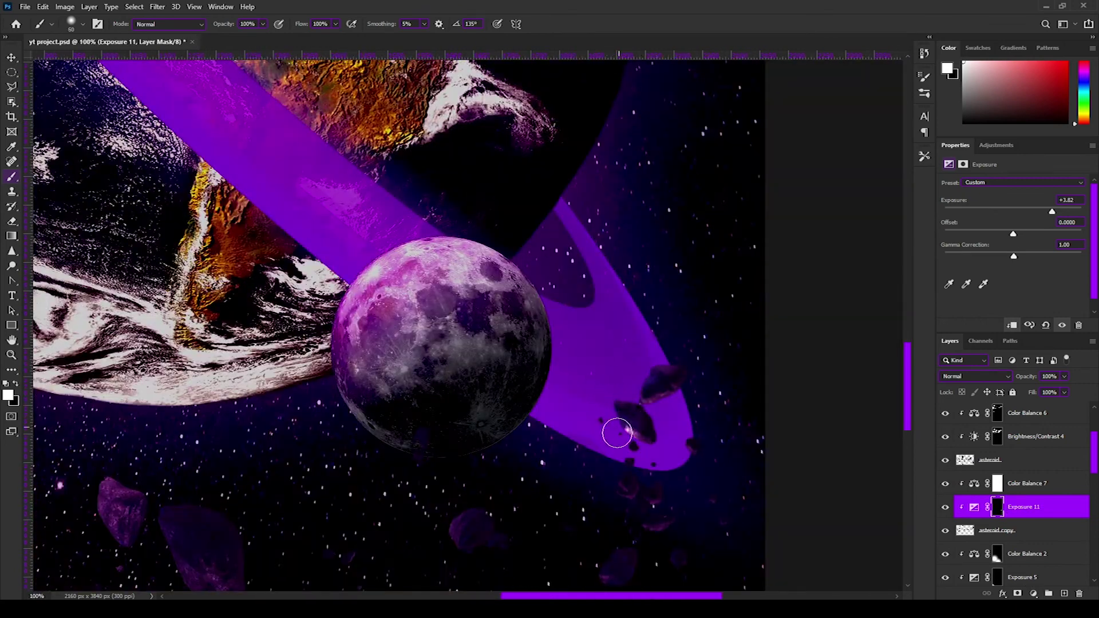
Pan across the asteroids and add a new Exposure adjustment above Color Balance 7
scroll(617, 433, down, 5)
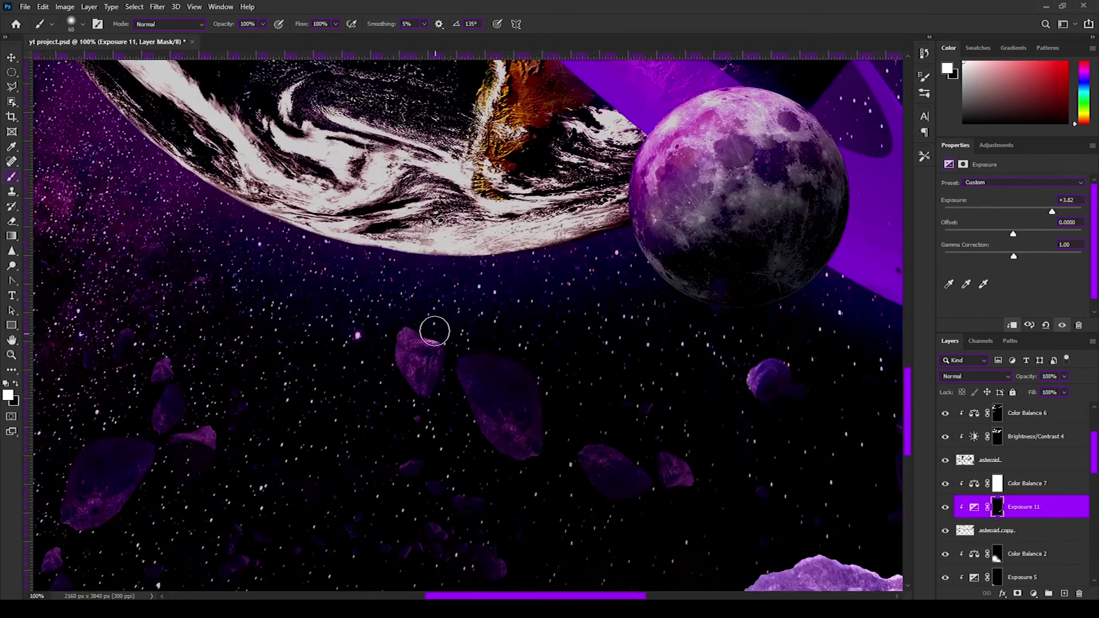
scroll(435, 326, down, 5)
scroll(263, 305, left, 5)
scroll(454, 152, left, 3)
scroll(363, 233, up, 5)
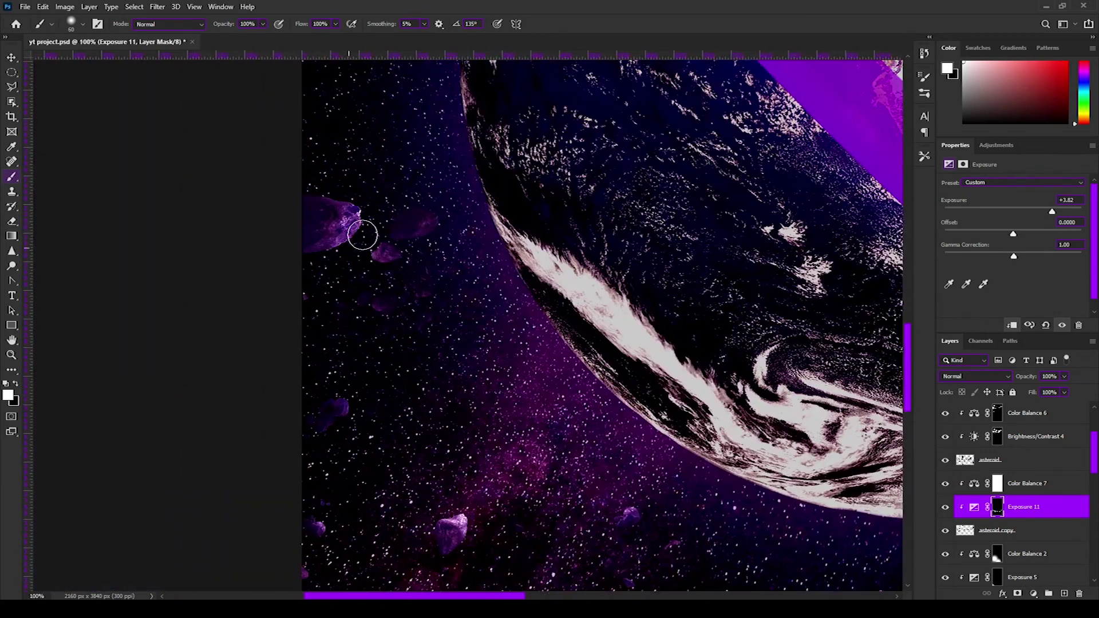
scroll(363, 233, right, 5)
scroll(292, 265, down, 5)
scroll(674, 292, right, 3)
scroll(674, 292, right, 3)
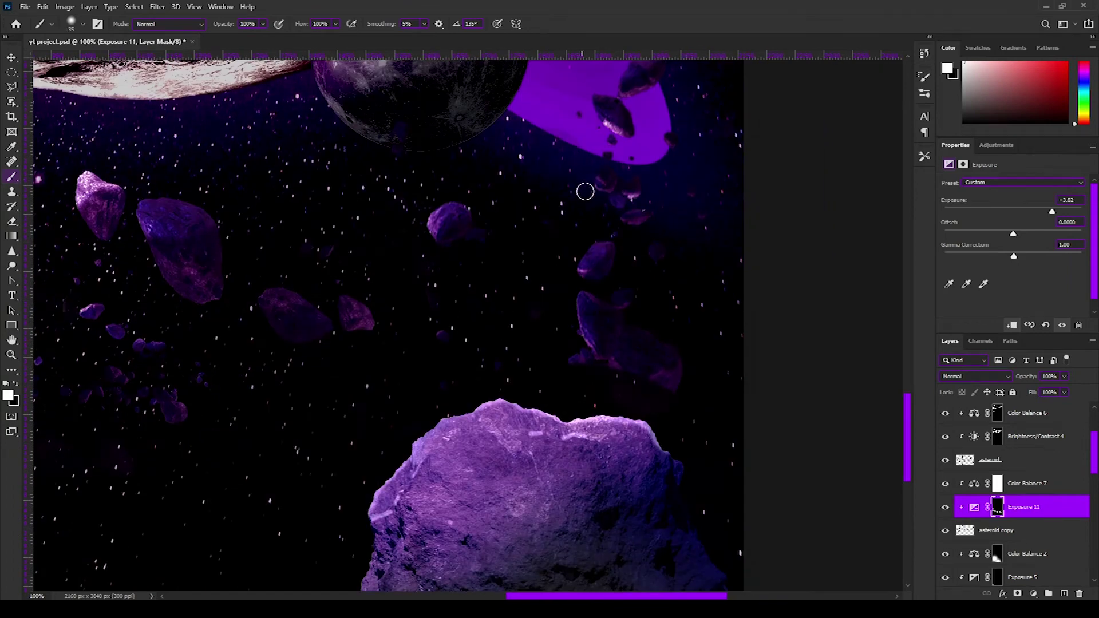
scroll(587, 189, down, 5)
click(1025, 483)
click(1034, 594)
click(1039, 448)
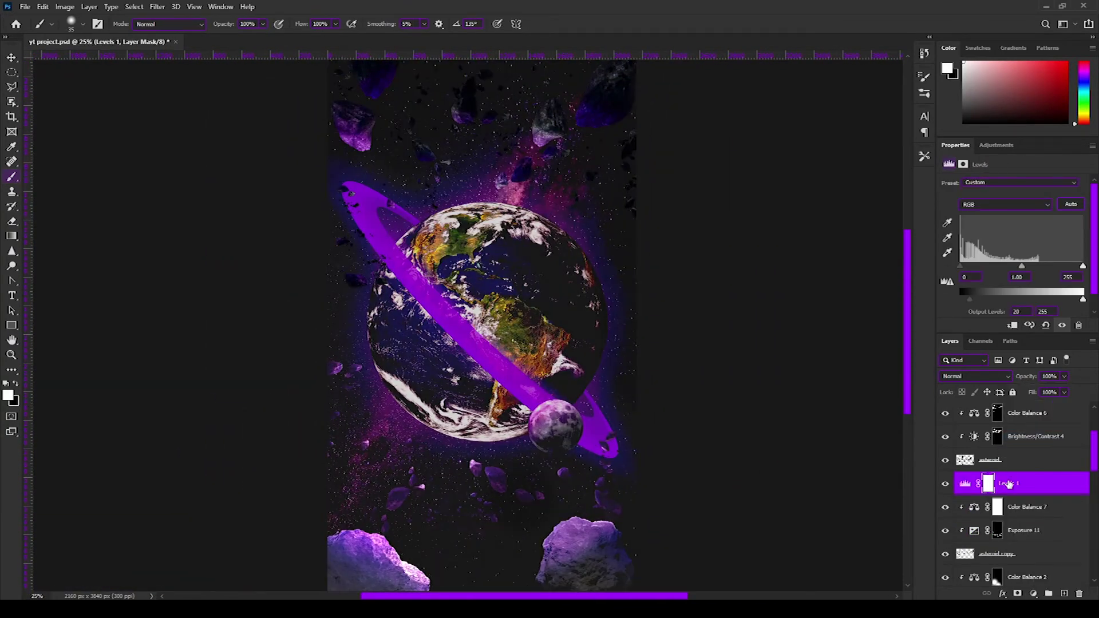
Clip Exposure 12 to the asteroid copy with an inverted black mask, restacked above Color Balance 7
drag(1028, 491, 1028, 513)
key(ctrl+alt+g)
key(ctrl+i)
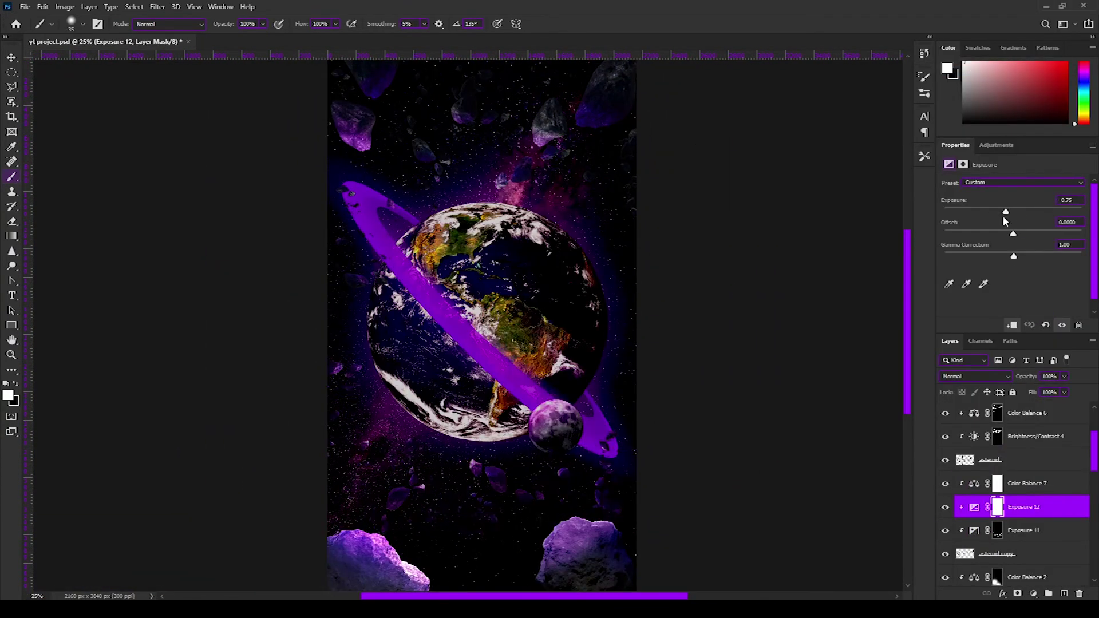
scroll(656, 247, up, 5)
scroll(657, 246, down, 5)
scroll(656, 246, right, 4)
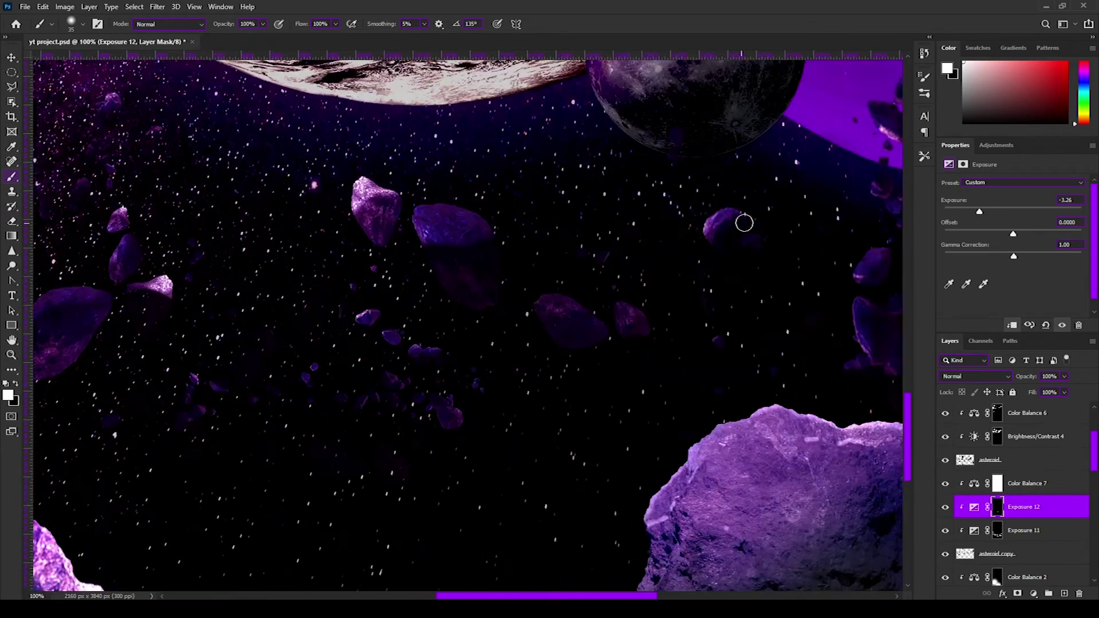
scroll(772, 230, left, 4)
scroll(630, 348, left, 4)
scroll(548, 254, up, 3)
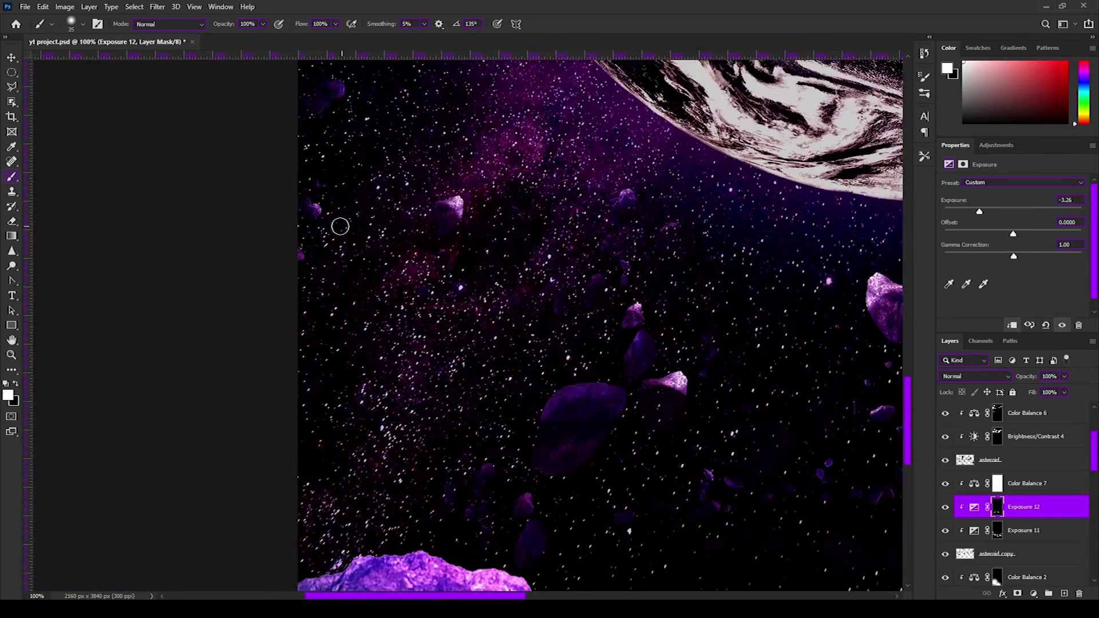
scroll(341, 225, up, 5)
scroll(326, 298, down, 3)
drag(1026, 507, 1027, 479)
Raise the earth layer's brightness to 75, then darken it with an Exposure adjustment
scroll(1026, 479, down, 3)
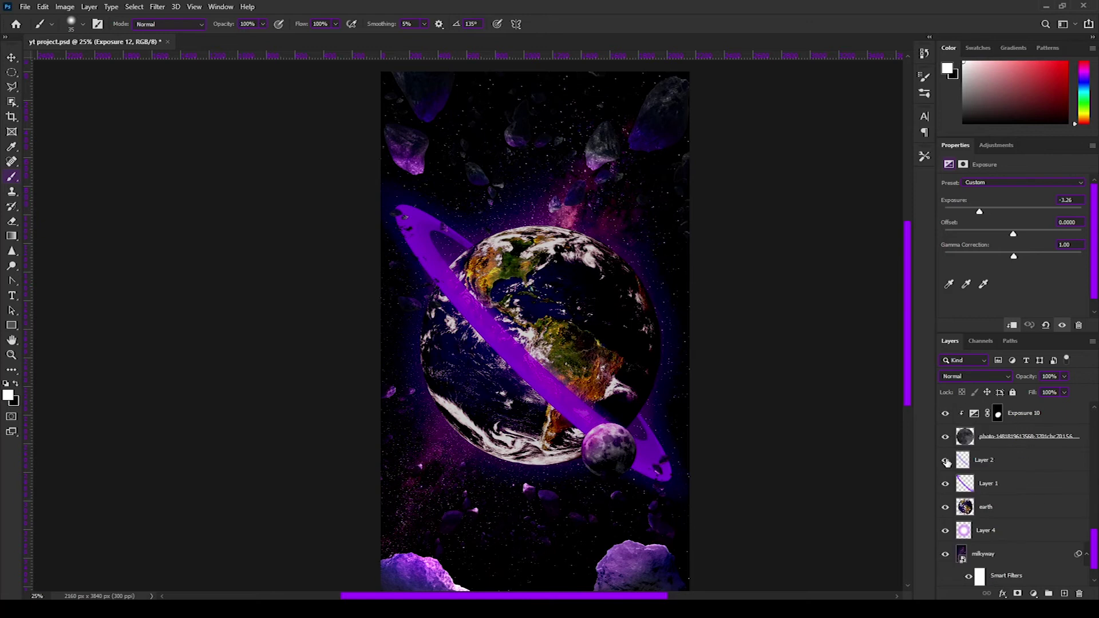
click(986, 471)
click(64, 6)
click(206, 34)
drag(748, 155, 779, 162)
key(Return)
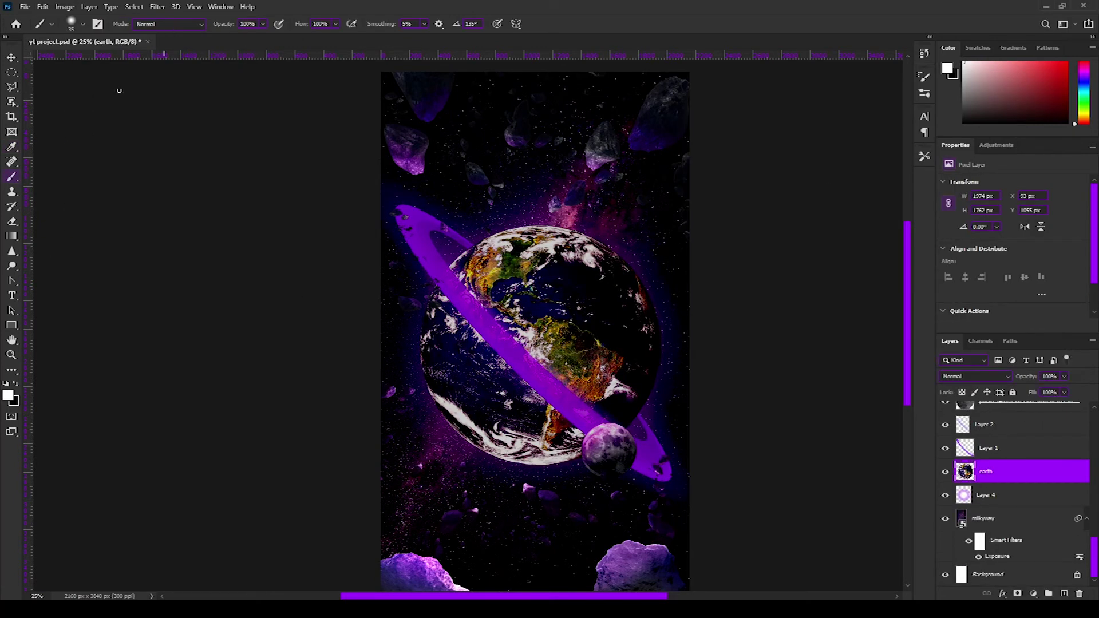
click(65, 6)
click(206, 72)
click(828, 127)
Flatten the image into a single Background layer and launch the Camera Raw filter
right_click(1006, 471)
click(893, 470)
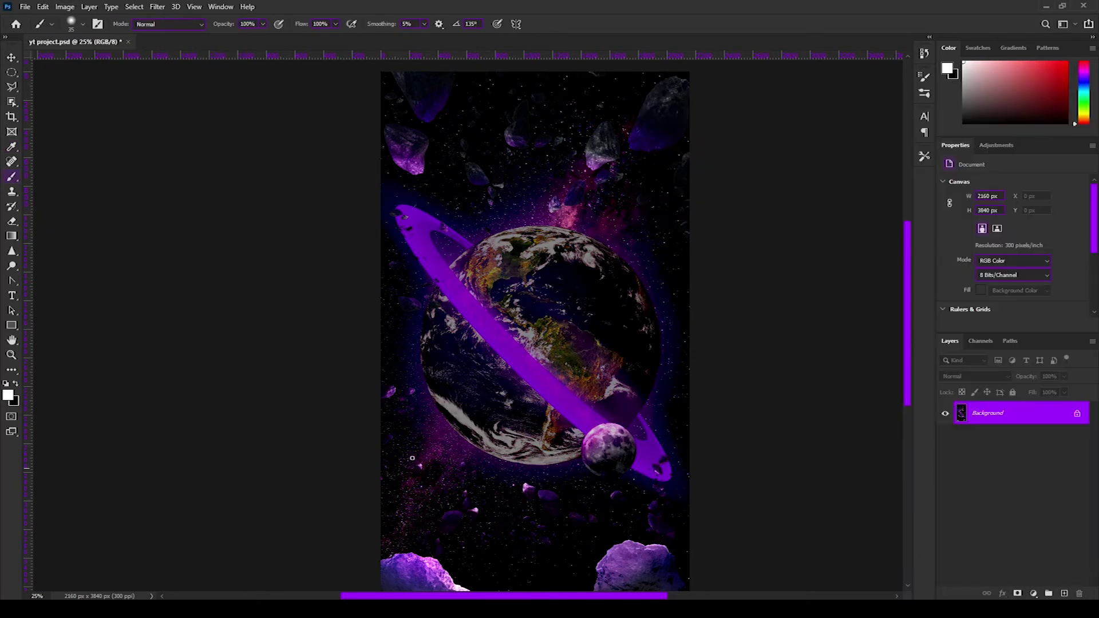
click(196, 7)
click(158, 7)
click(158, 7)
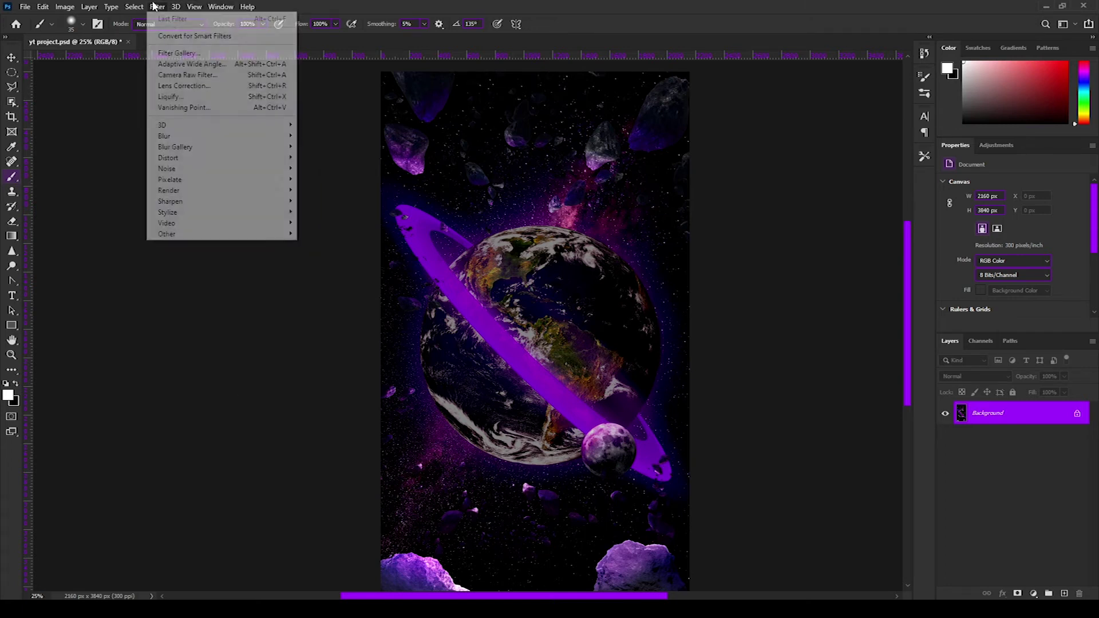
click(195, 75)
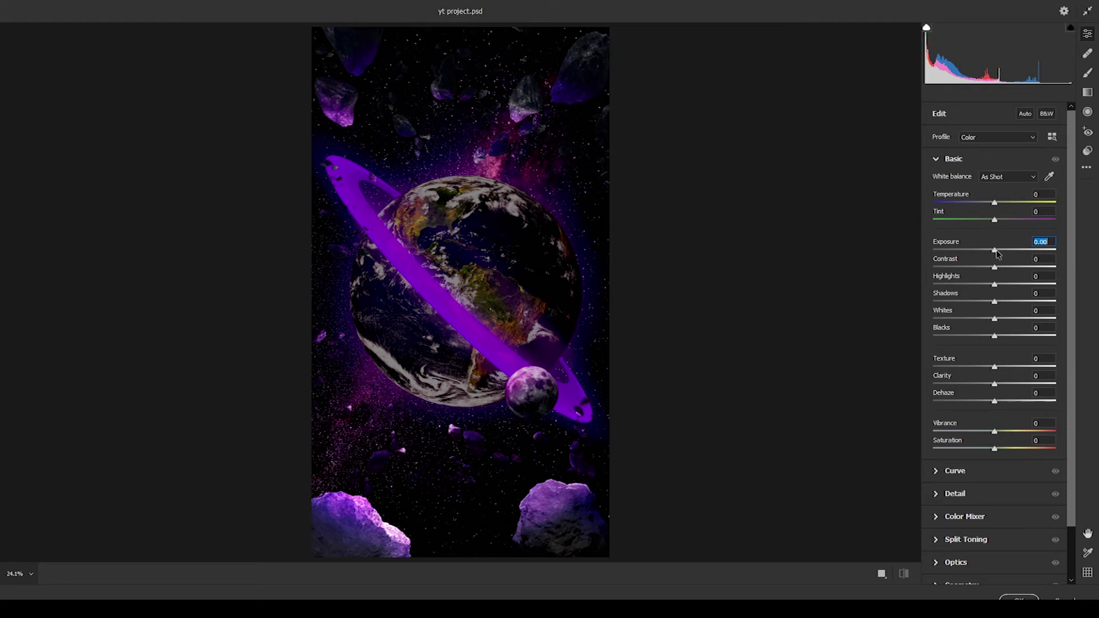
In Camera Raw set exposure +0.95, highlights +53 and whites +17, adjusting contrast
drag(1001, 254, 1009, 255)
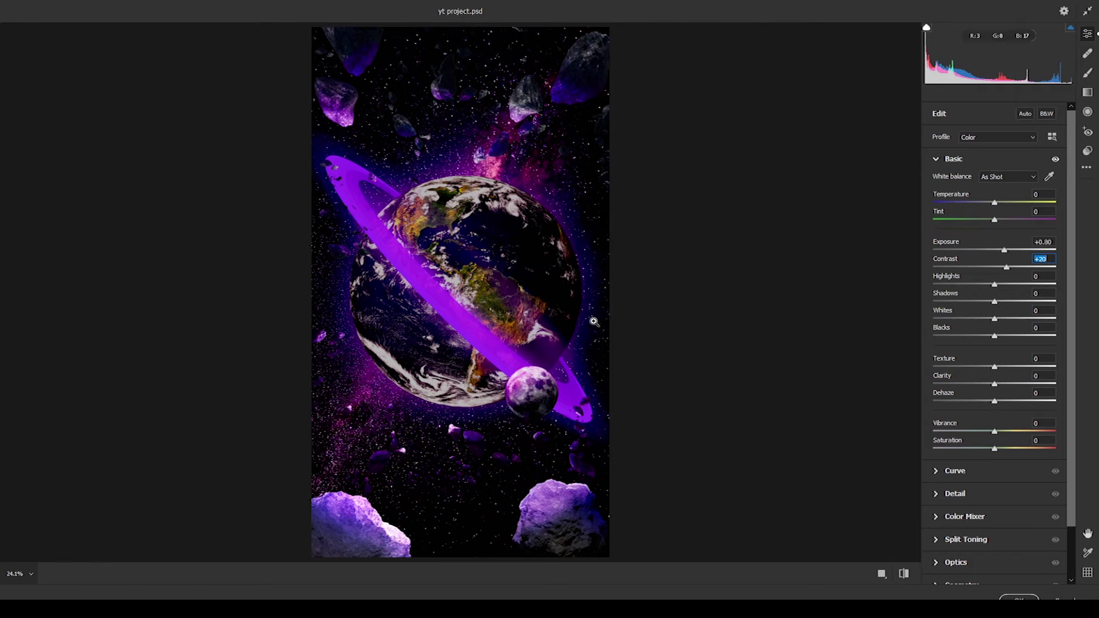
scroll(516, 320, up, 2)
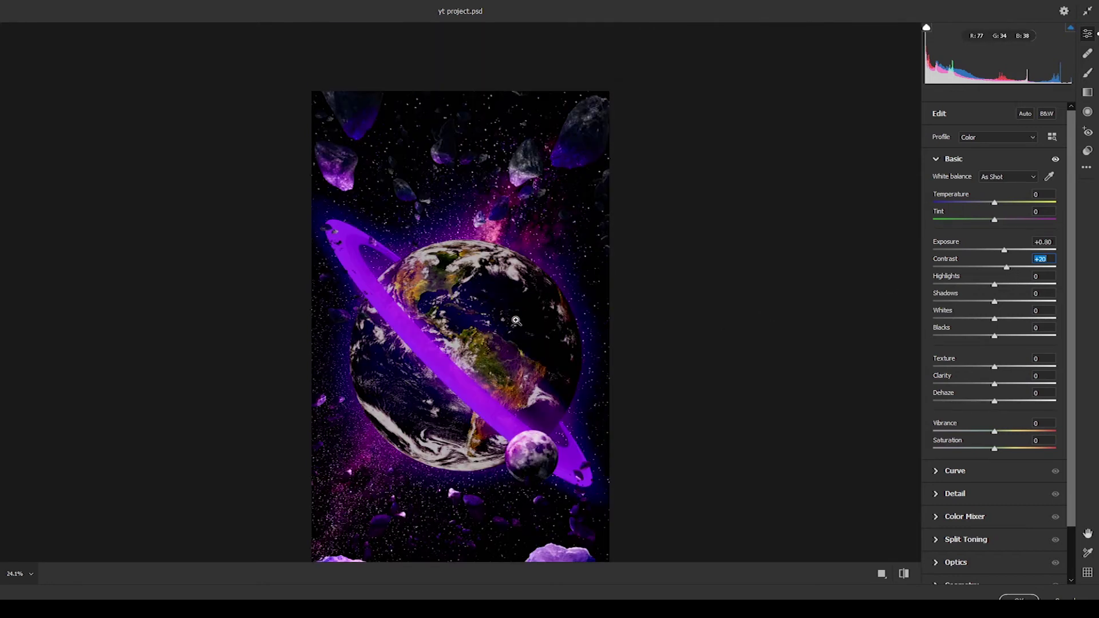
click(516, 320)
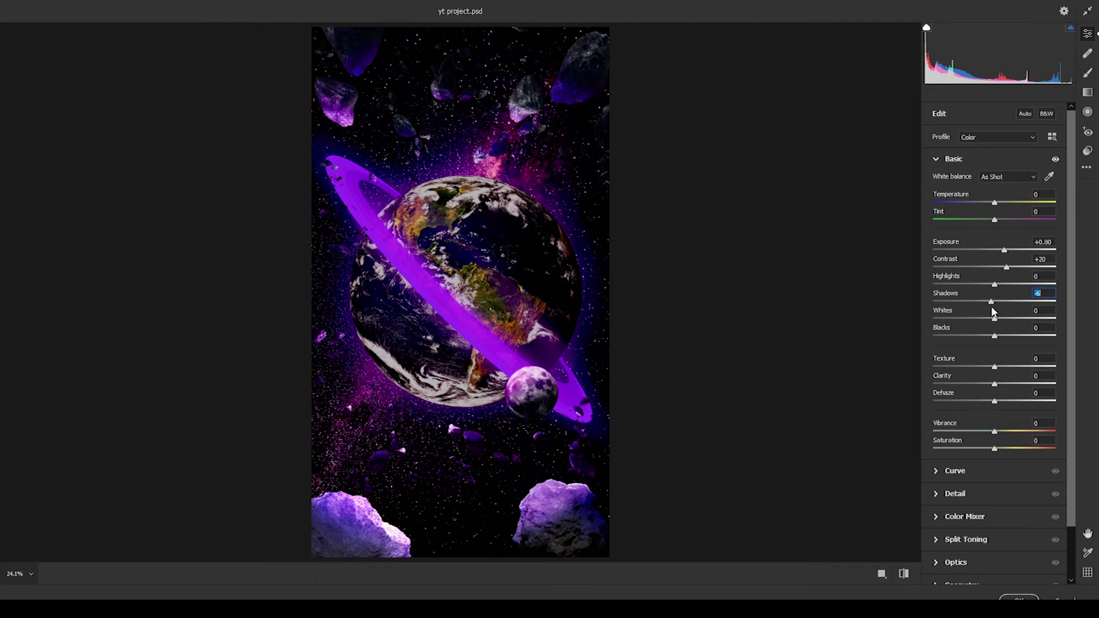
drag(997, 287, 1029, 286)
mouse_move(1004, 250)
mouse_down()
mouse_move(1026, 269)
mouse_move(1013, 267)
mouse_up()
drag(1002, 250, 1006, 250)
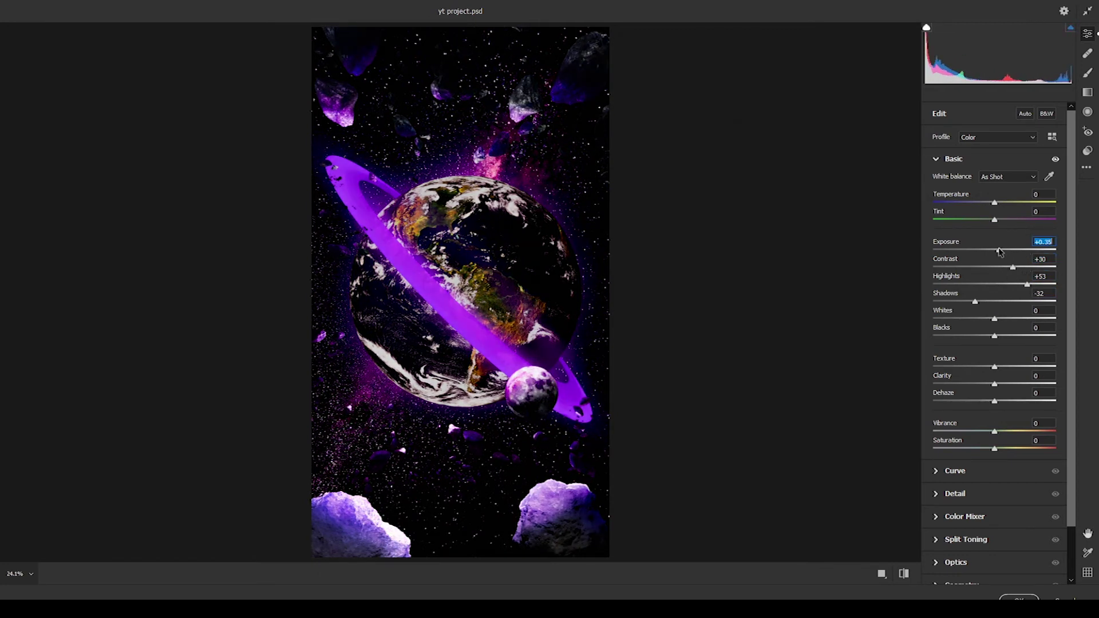
mouse_move(966, 323)
mouse_down()
mouse_move(1007, 323)
mouse_move(997, 336)
mouse_move(1009, 303)
mouse_move(948, 302)
mouse_up()
Deepen shadows to −77, lift blacks to +53, and reshape the tone curve's highlights and lights
drag(1006, 250, 1006, 268)
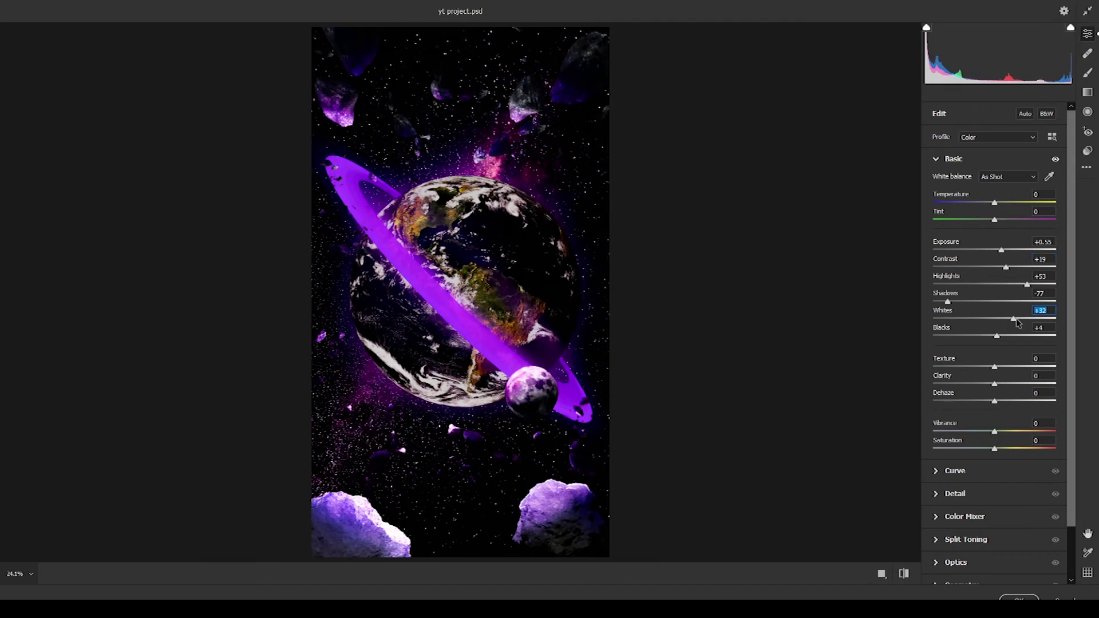
mouse_move(1014, 320)
mouse_down()
mouse_move(1038, 319)
mouse_move(1025, 336)
mouse_move(992, 336)
mouse_up()
mouse_move(1006, 267)
mouse_down()
mouse_move(984, 268)
mouse_move(1005, 250)
mouse_up()
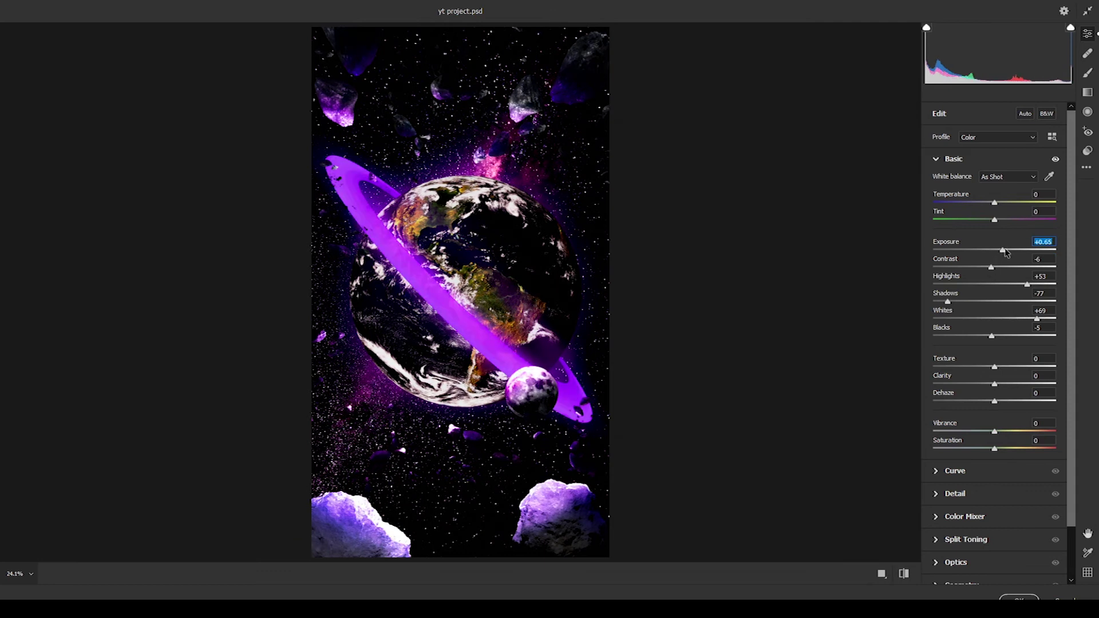
mouse_move(1037, 319)
mouse_down()
mouse_move(933, 319)
mouse_move(1028, 336)
mouse_up()
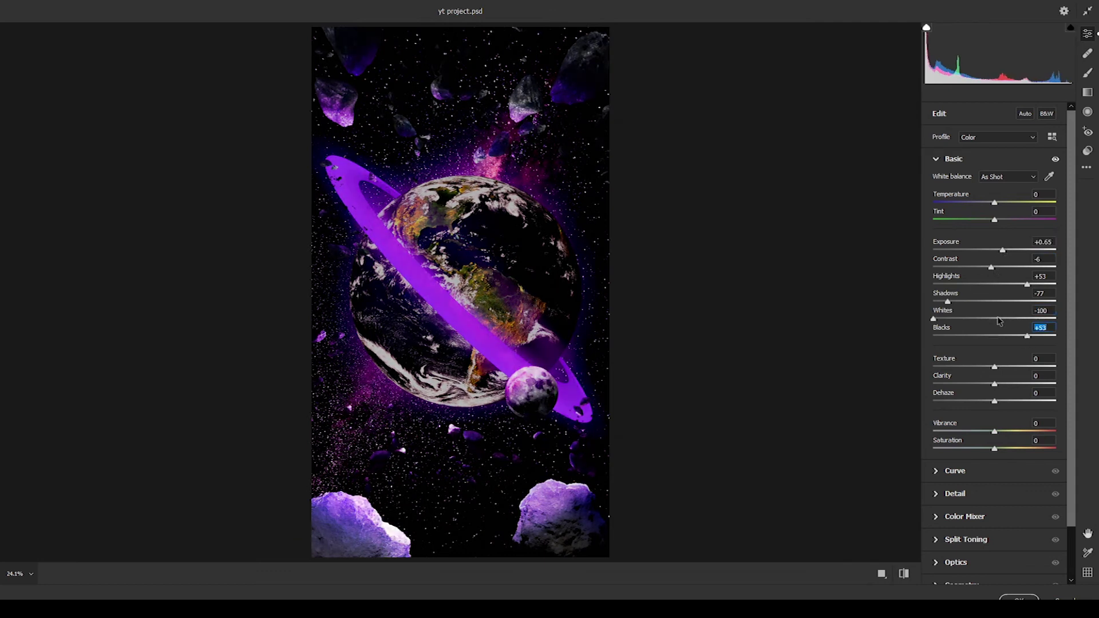
click(955, 471)
mouse_move(995, 372)
mouse_down()
mouse_move(1052, 390)
mouse_move(1008, 390)
mouse_move(1012, 408)
mouse_move(1001, 390)
mouse_move(972, 424)
mouse_up()
click(994, 425)
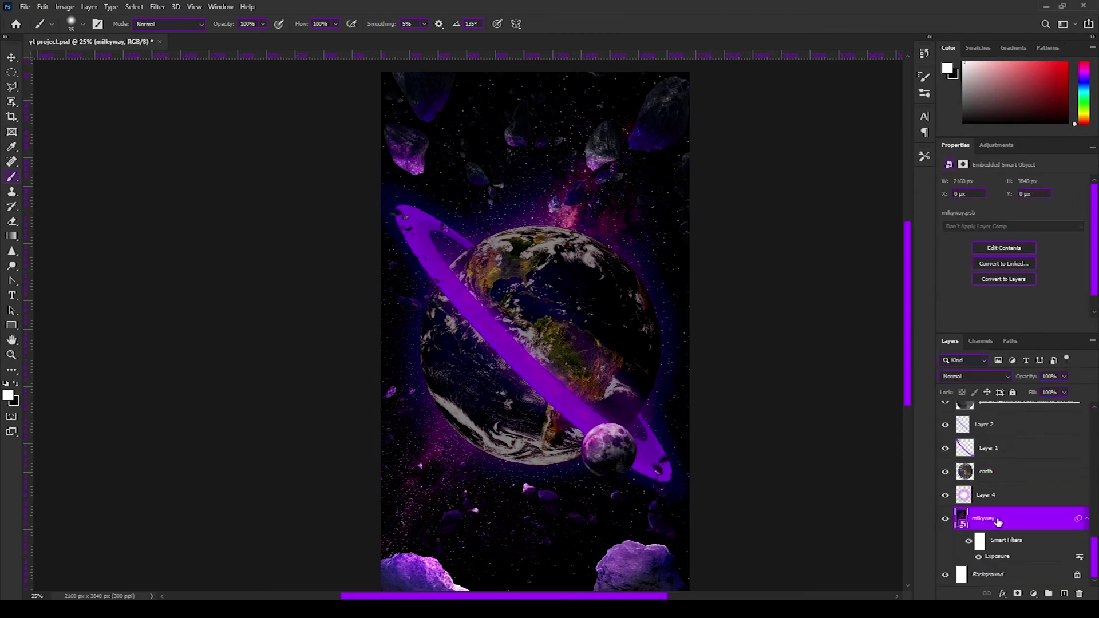
Strongly darken the milkyway layer's exposure, then flatten the image
click(65, 6)
click(229, 70)
drag(716, 162, 681, 162)
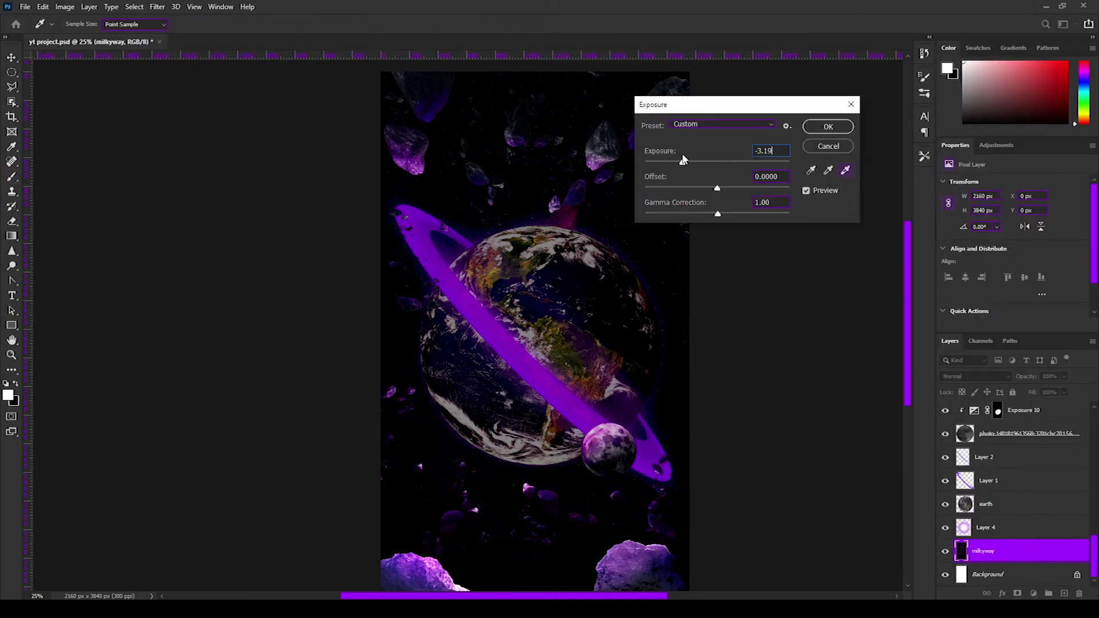
click(829, 126)
right_click(1019, 435)
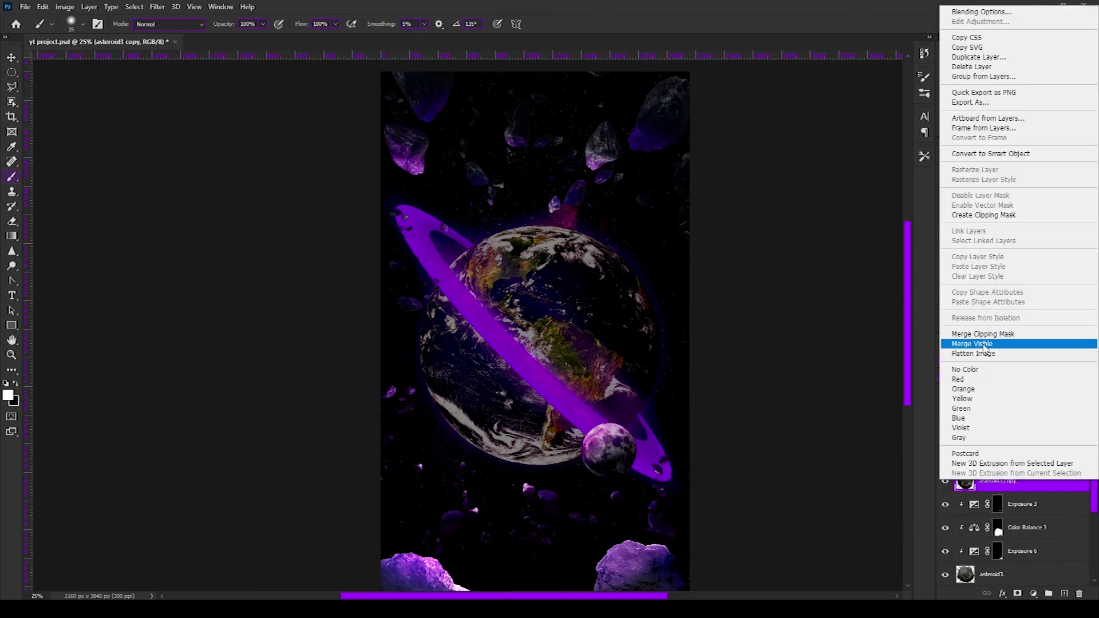
click(1002, 350)
In the Camera Raw filter, set exposure +0.80, shadows -4, whites +56 and vibrance -26
click(158, 6)
click(187, 75)
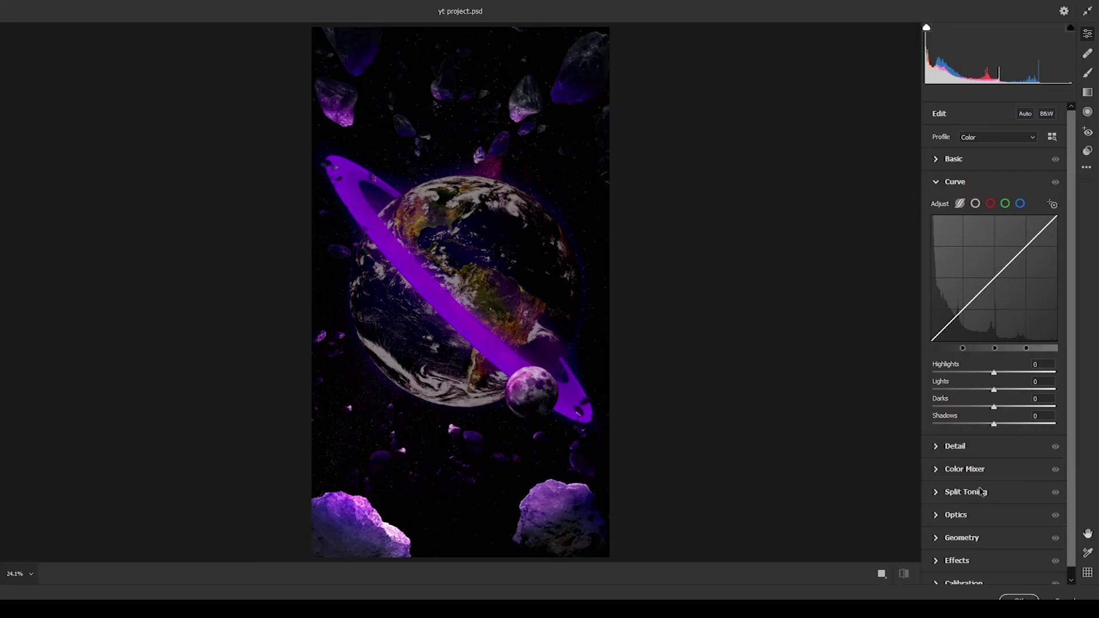
click(954, 148)
drag(994, 251, 996, 251)
mouse_move(995, 302)
mouse_down()
mouse_move(1018, 302)
mouse_move(1031, 319)
mouse_move(996, 336)
mouse_move(1021, 285)
mouse_move(979, 302)
mouse_move(1056, 319)
mouse_up()
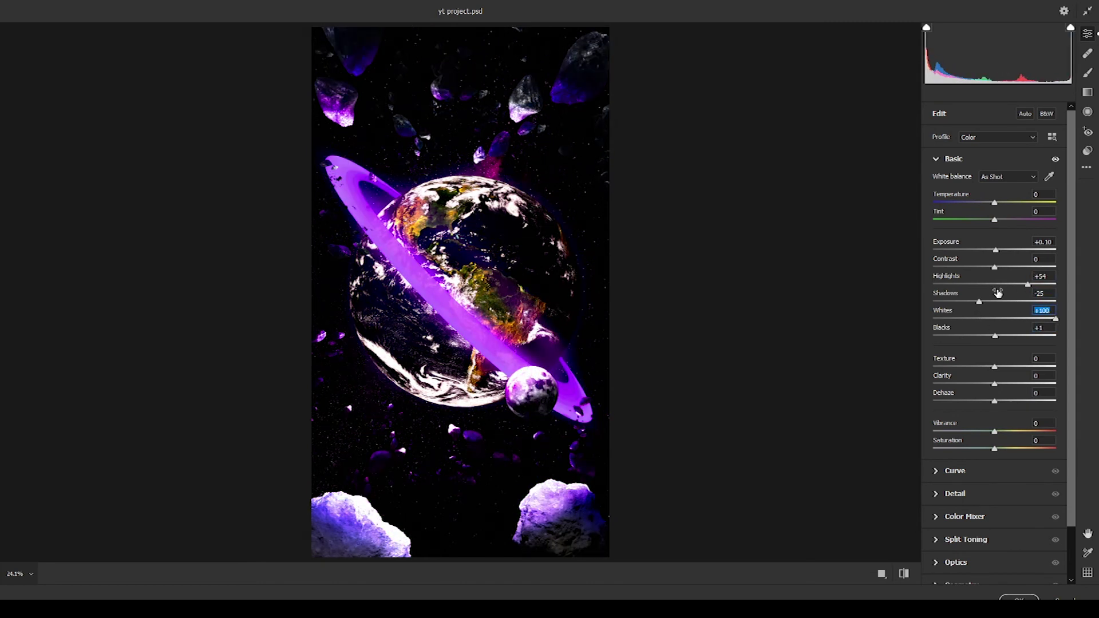
drag(983, 297, 995, 302)
drag(1005, 314, 977, 314)
mouse_move(993, 244)
mouse_down()
mouse_move(1003, 243)
mouse_move(993, 285)
mouse_up()
drag(995, 432, 979, 431)
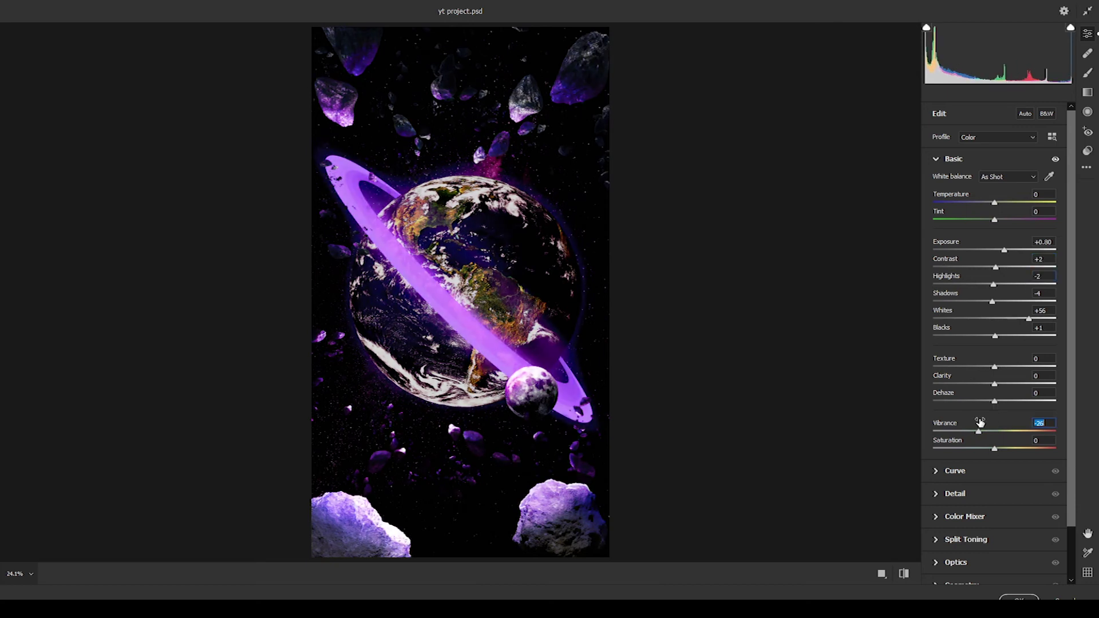
In the Color Mixer, shift hue, saturation and luminance of the aqua and blue ranges
click(955, 470)
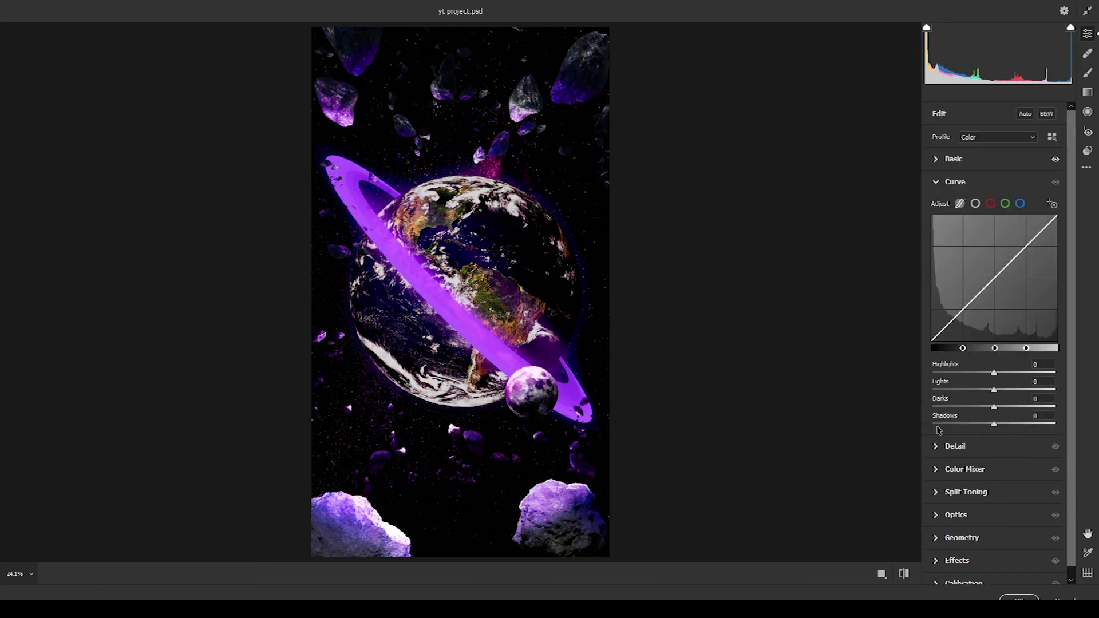
click(952, 446)
click(965, 320)
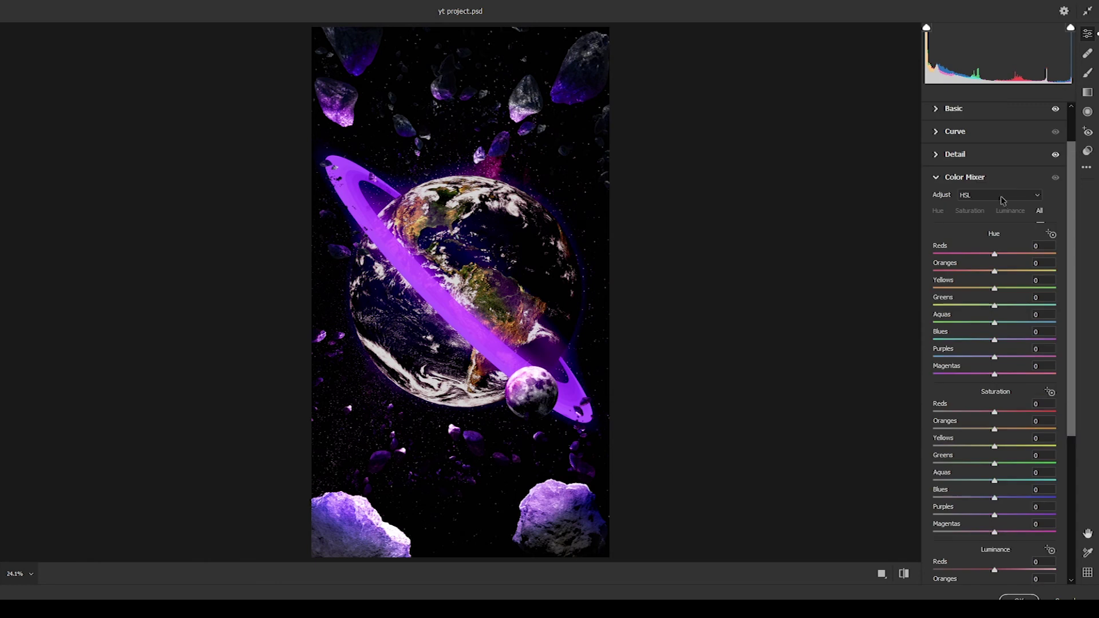
drag(994, 302, 1004, 319)
click(1002, 263)
click(1018, 263)
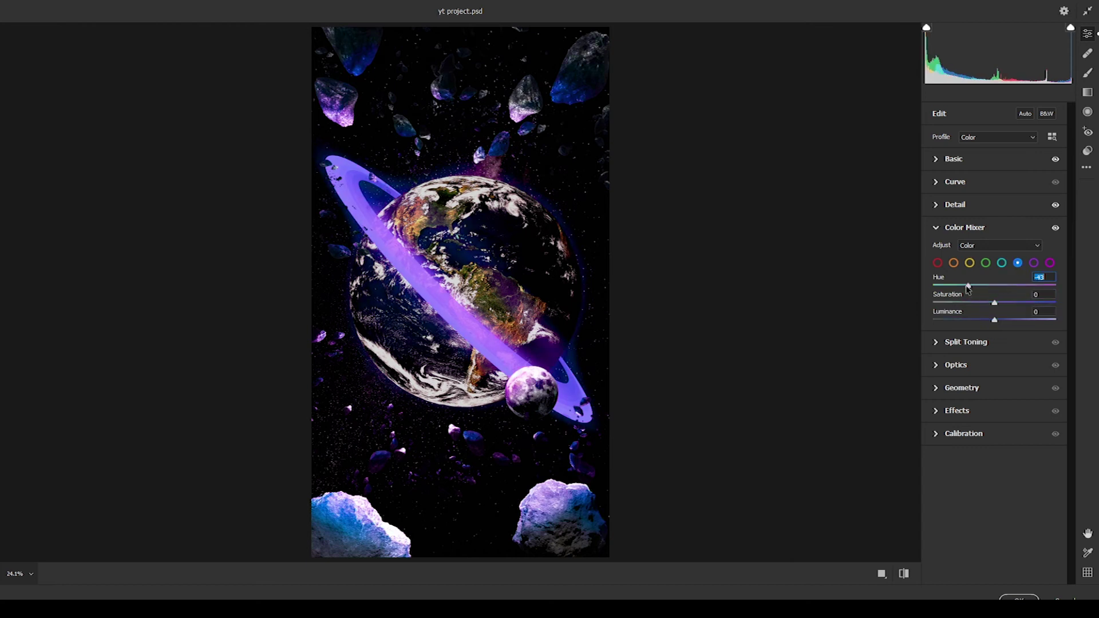
drag(995, 303, 1013, 318)
Review the orange and yellow ranges, then apply the Camera Raw grade
click(954, 262)
click(970, 263)
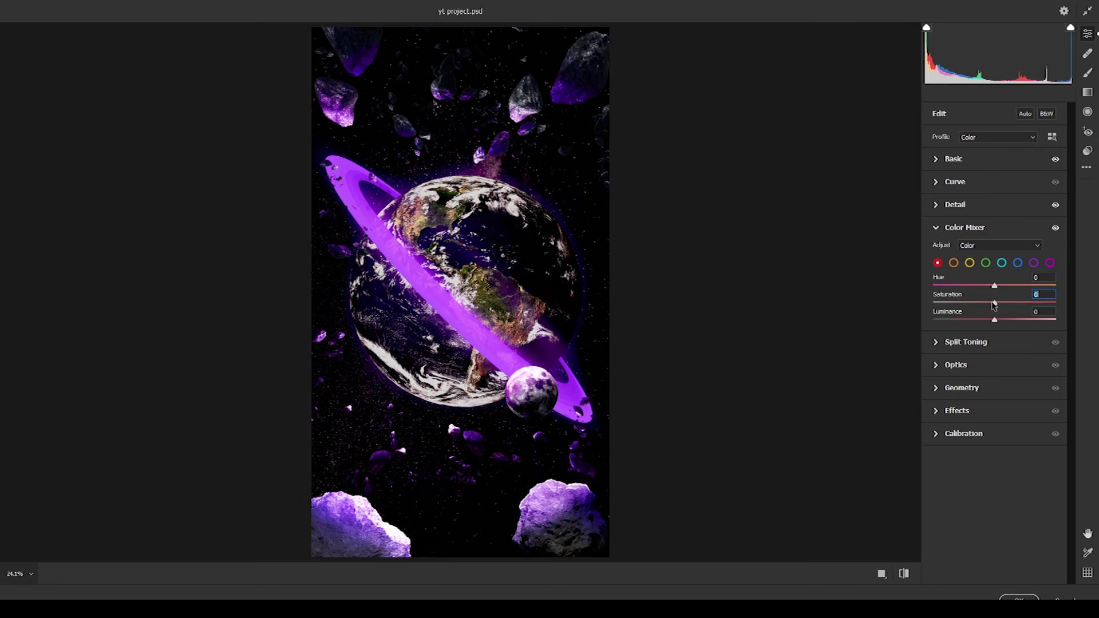
click(1019, 598)
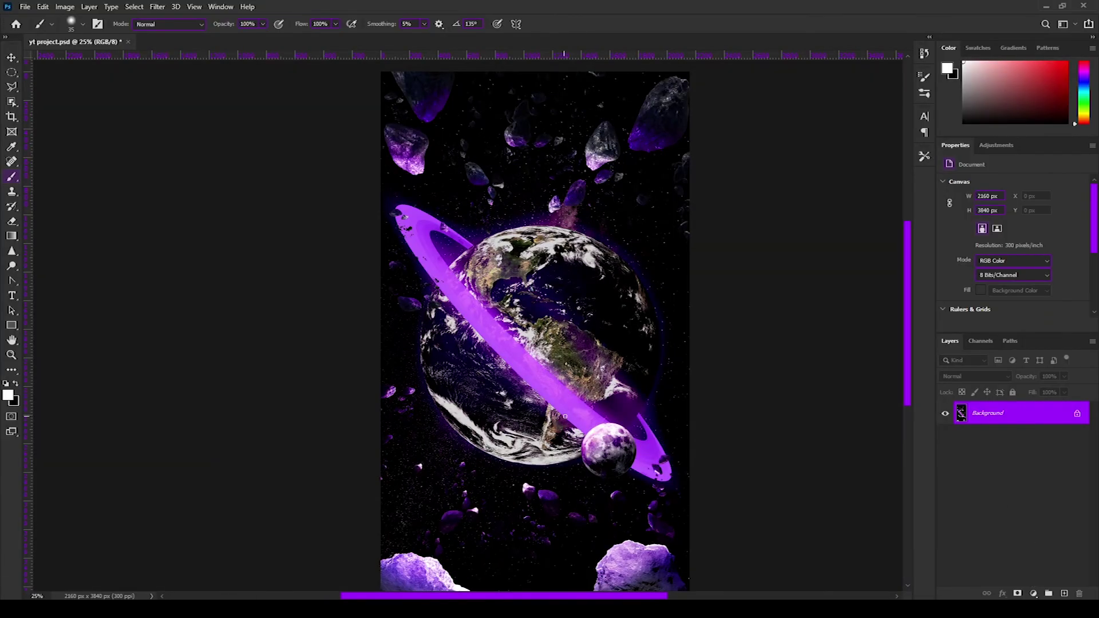
scroll(577, 484, up, 2)
scroll(577, 478, down, 1)
drag(910, 306, 916, 451)
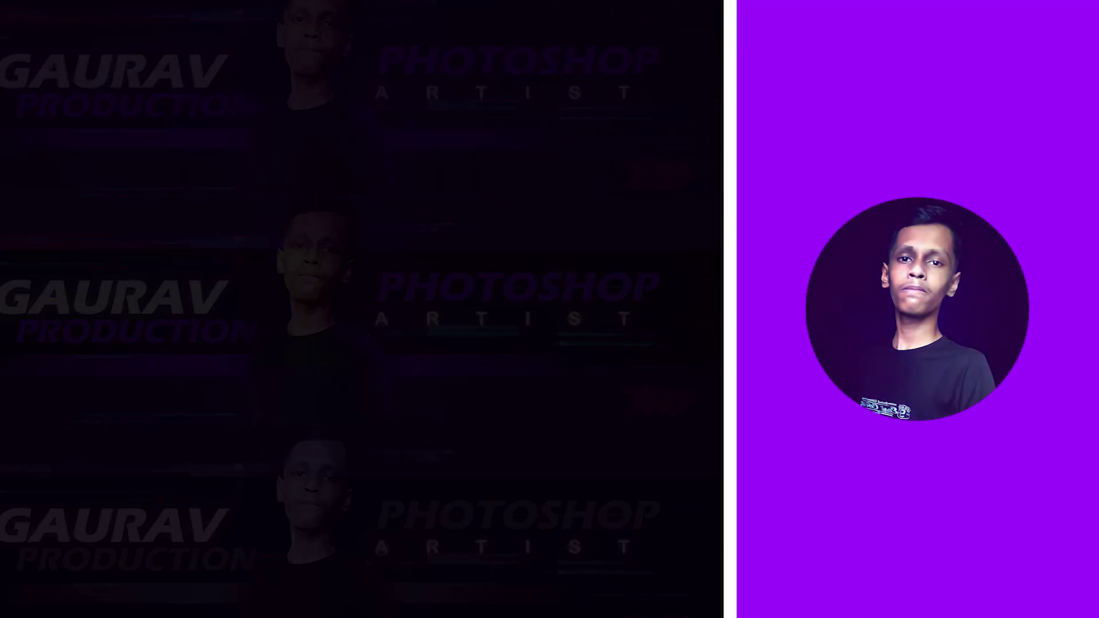